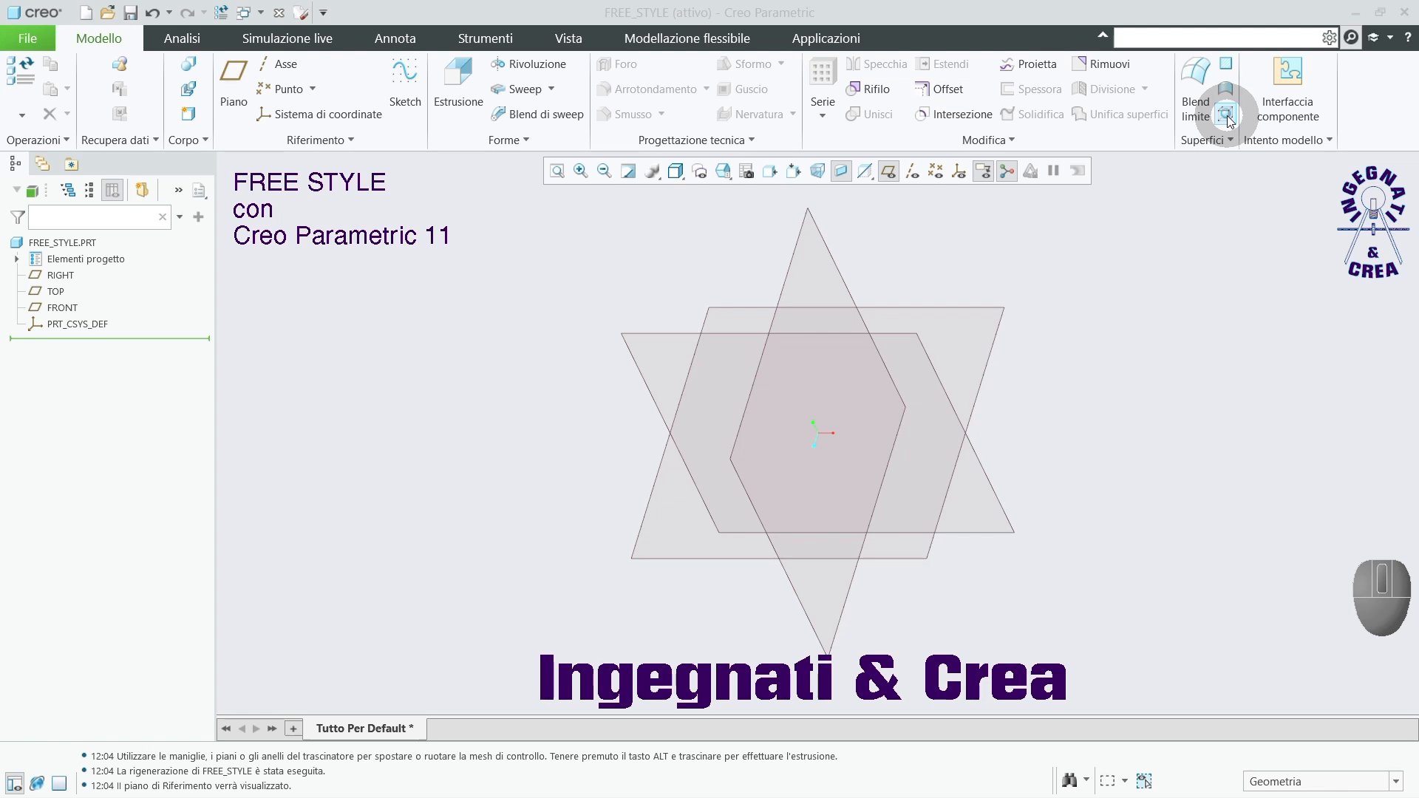
# Start a Freestyle feature and create a closed sphere primitive as its initial shape.
pyautogui.click(1227, 116)
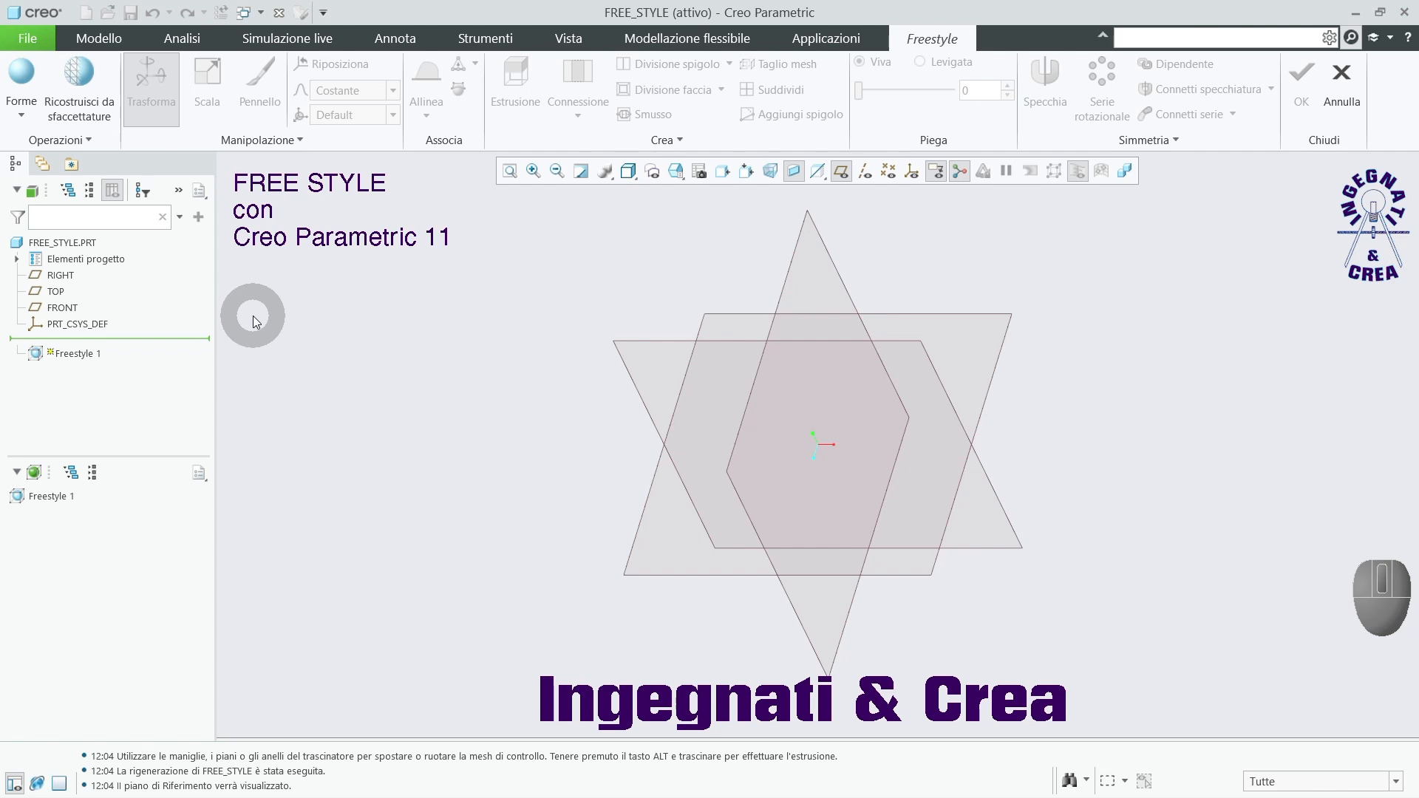
pyautogui.click(20, 119)
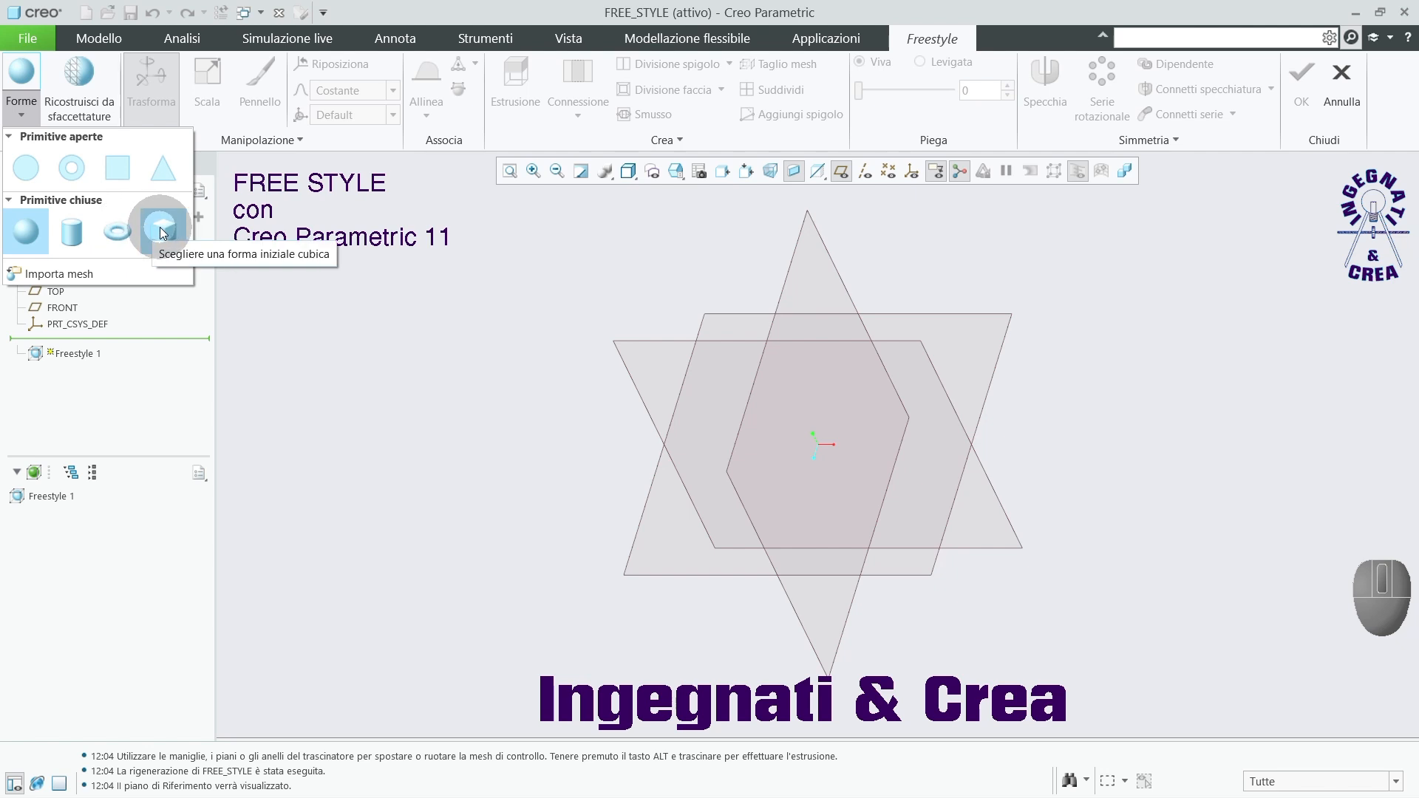
pyautogui.click(31, 236)
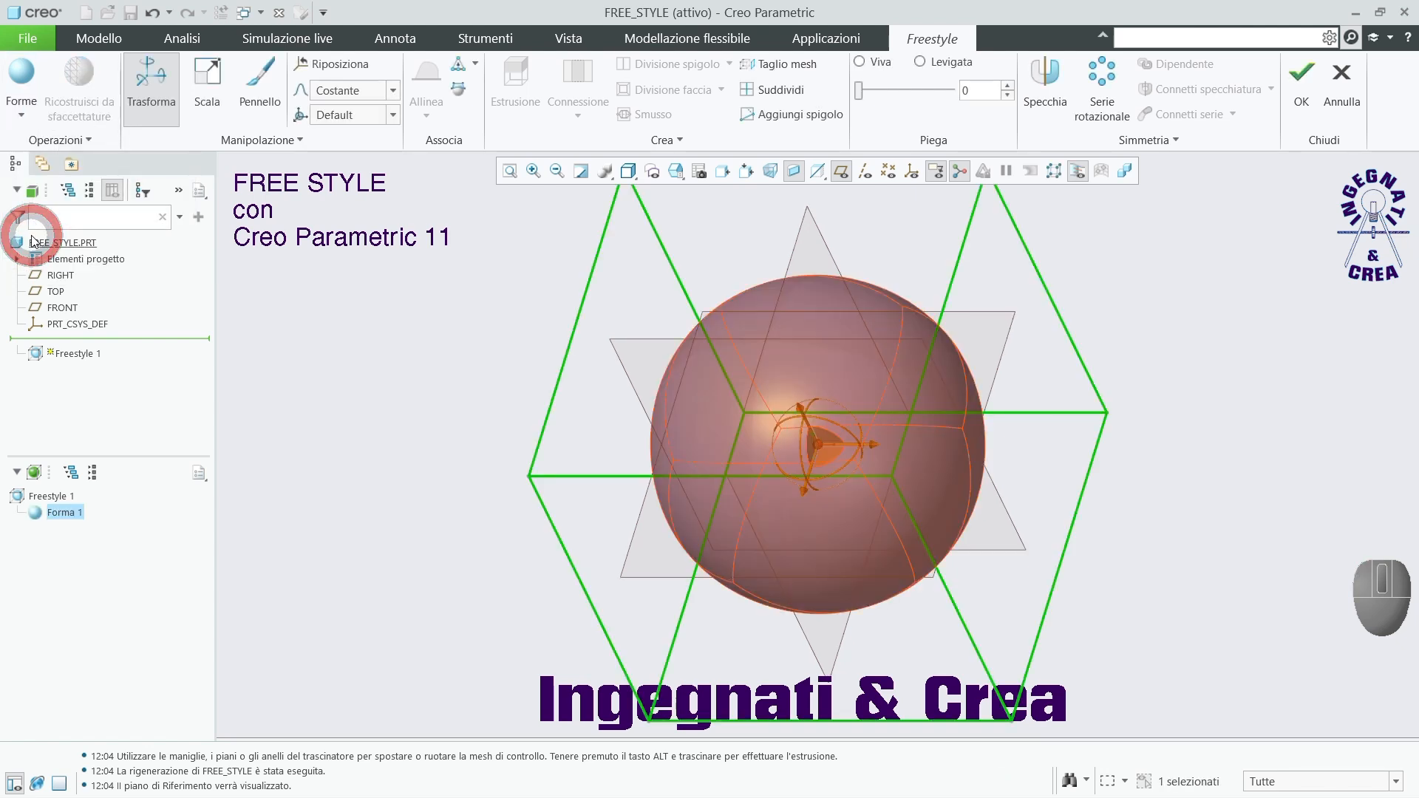
pyautogui.click(385, 347)
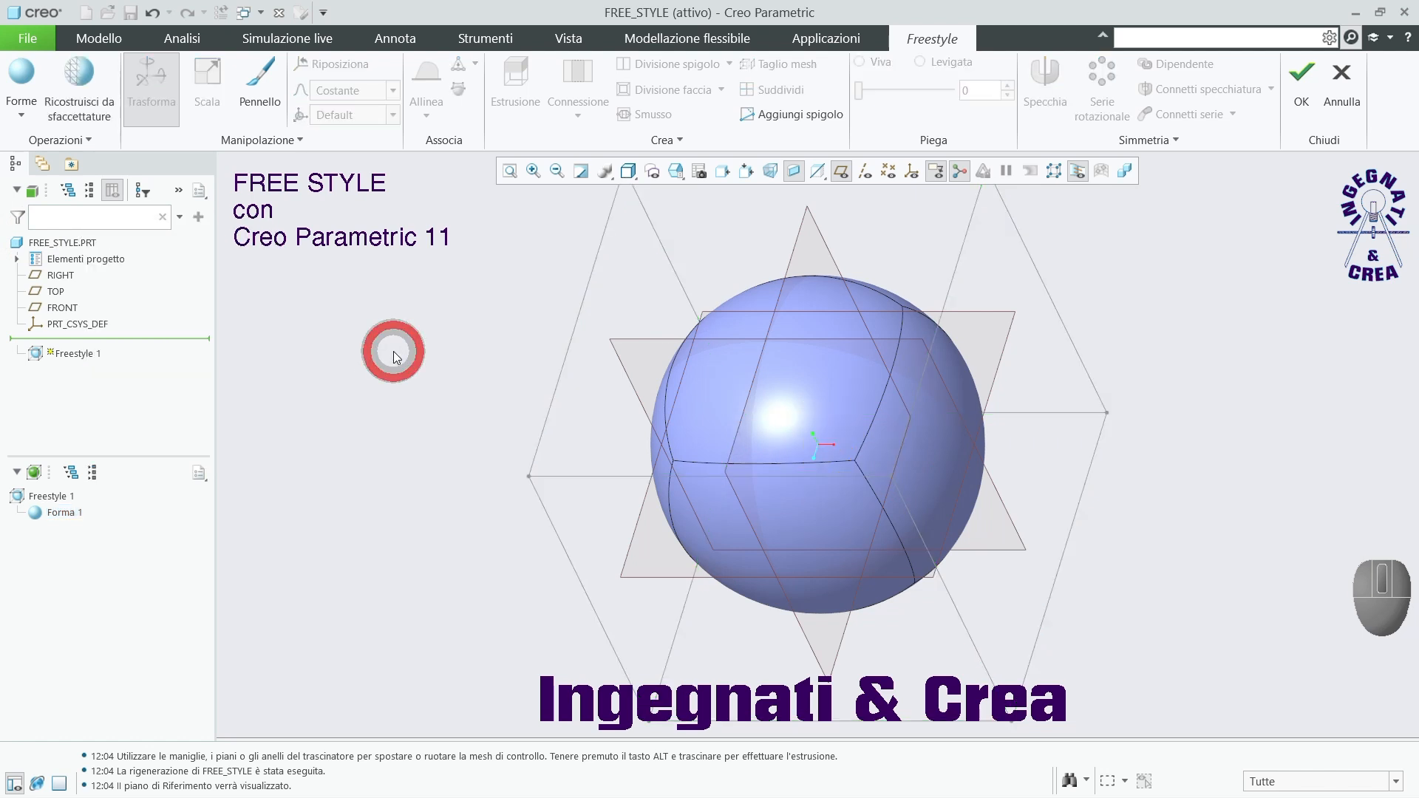
# Hide the datum planes so only the sphere and its control mesh are displayed.
pyautogui.scroll(3, 388, 347)
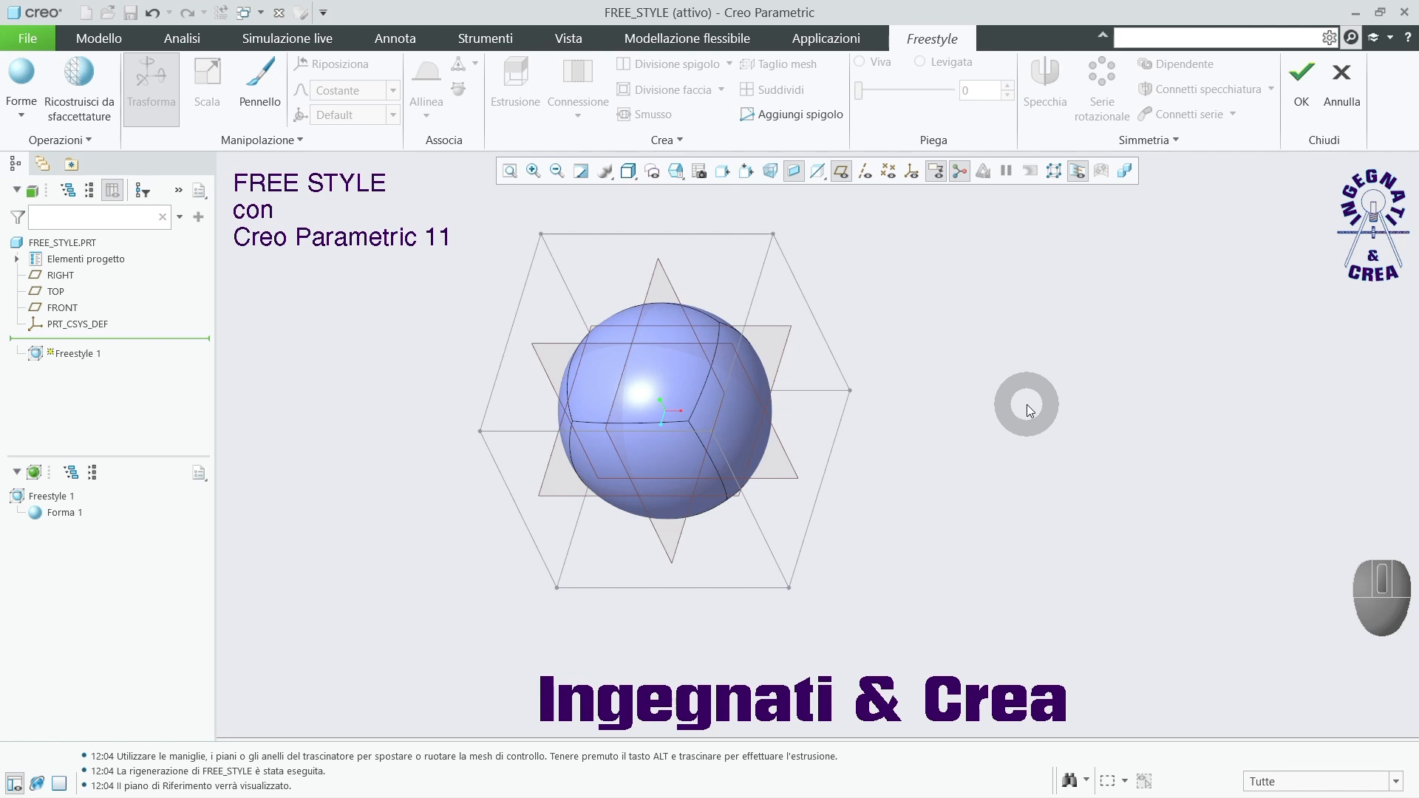
pyautogui.click(841, 171)
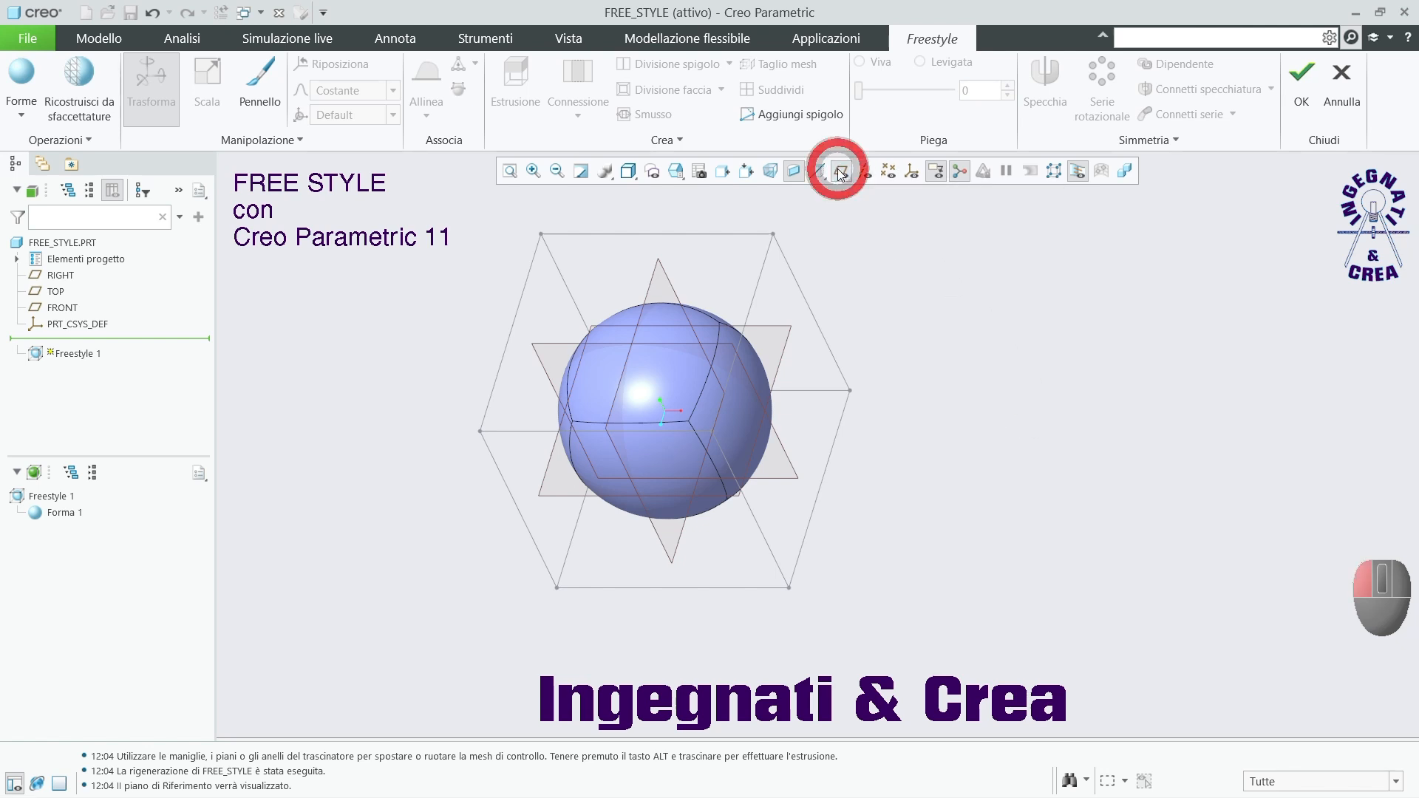
pyautogui.scroll(1, 1007, 342)
pyautogui.scroll(-2, 650, 238)
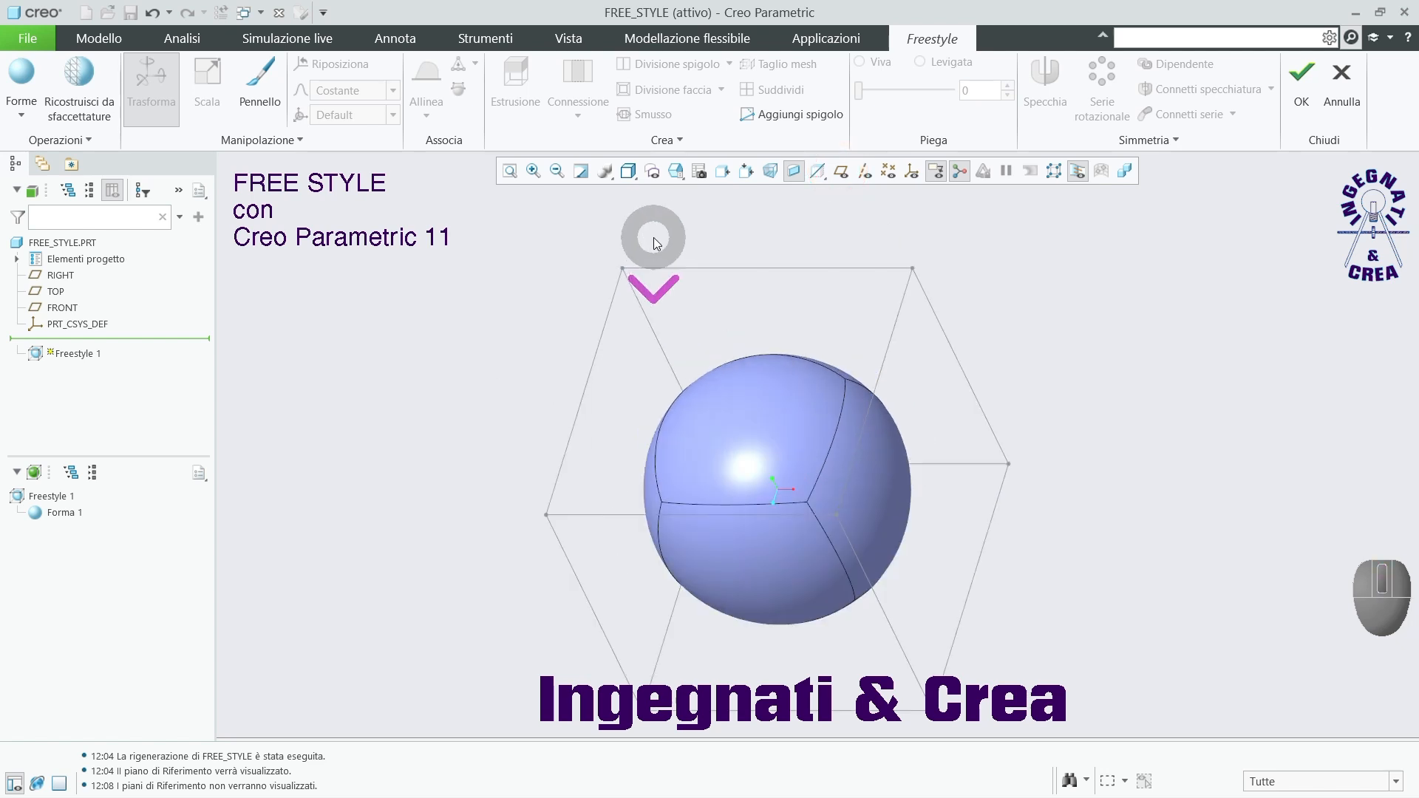
pyautogui.scroll(1, 647, 245)
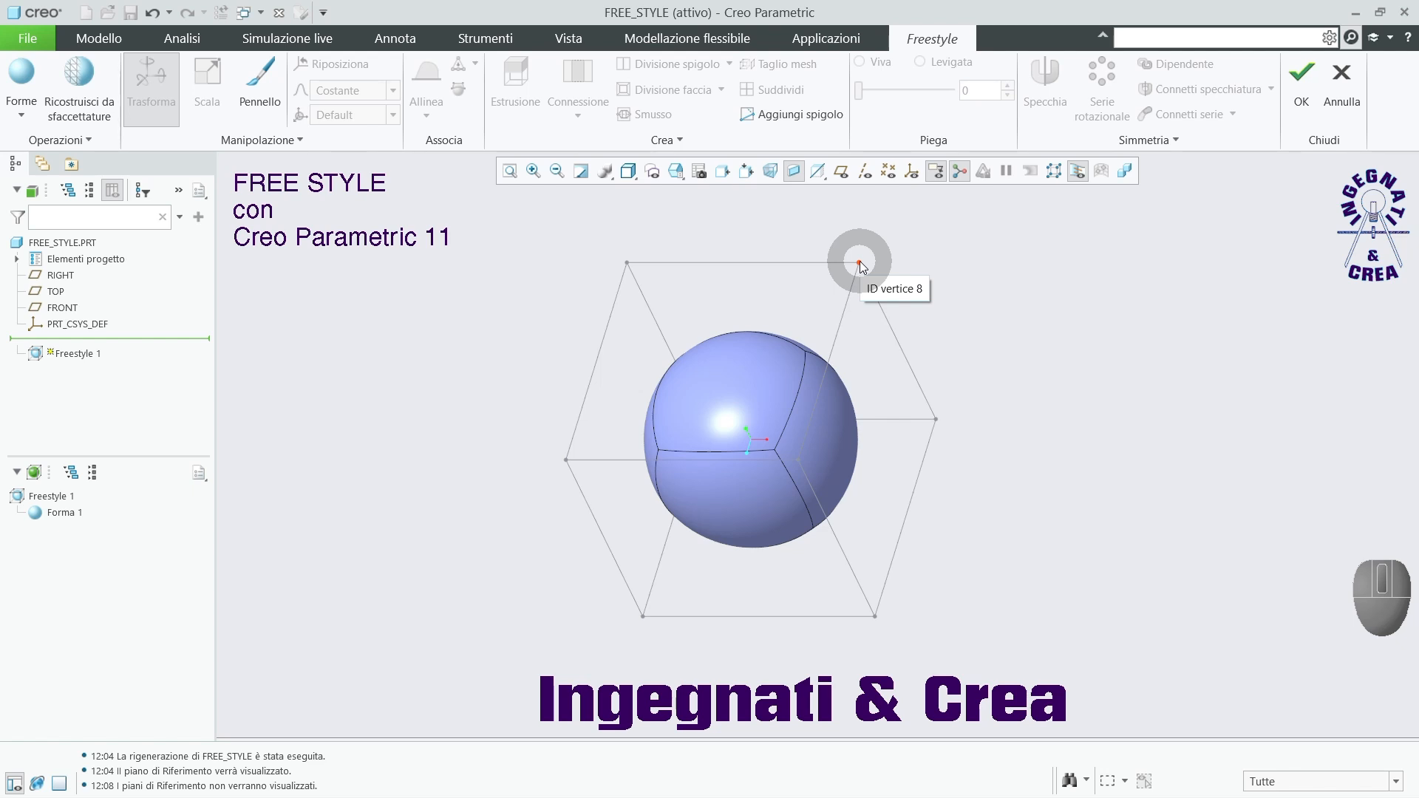
# Try stretching the sphere by moving the +X face of the control mesh outward along X and rotating it slightly.
pyautogui.click(866, 316)
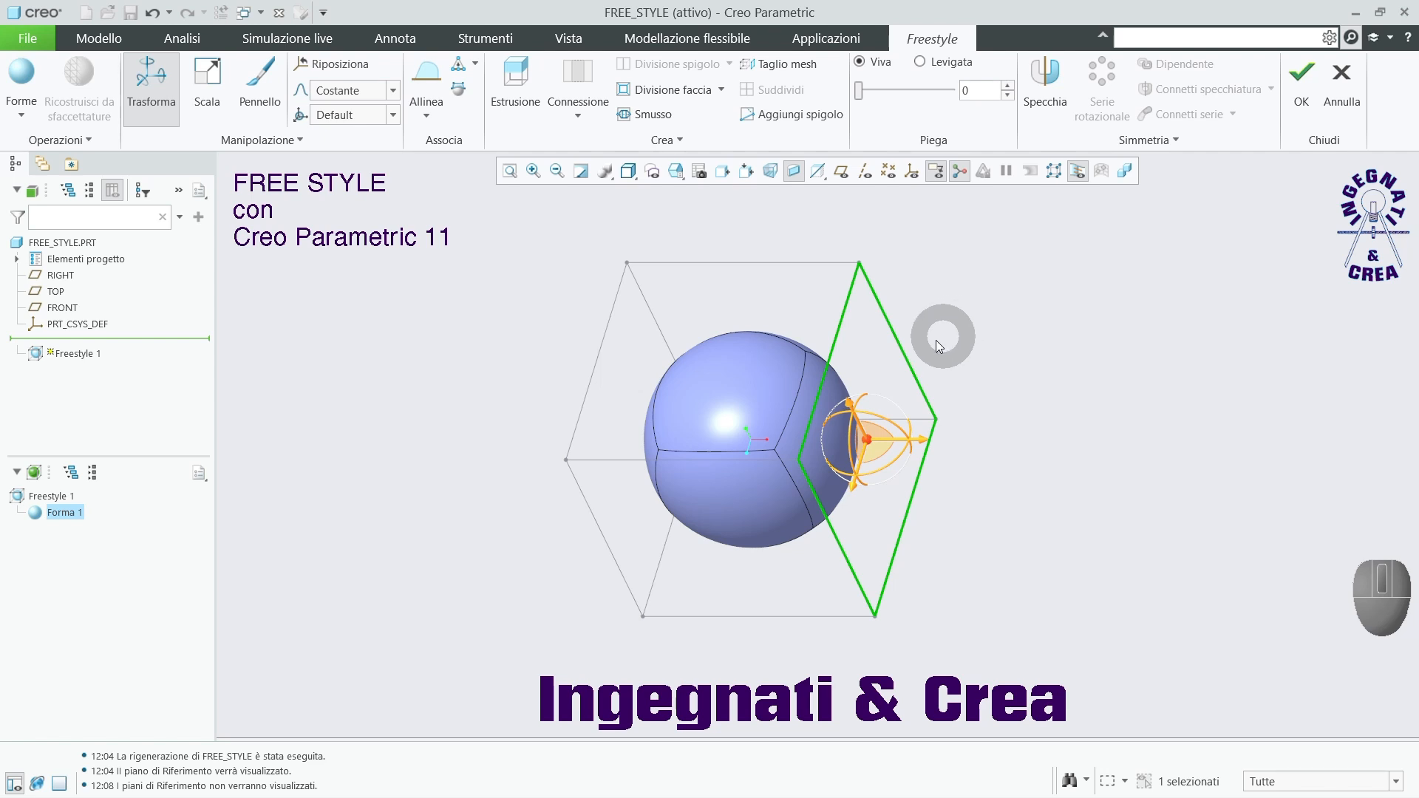
pyautogui.click(908, 404)
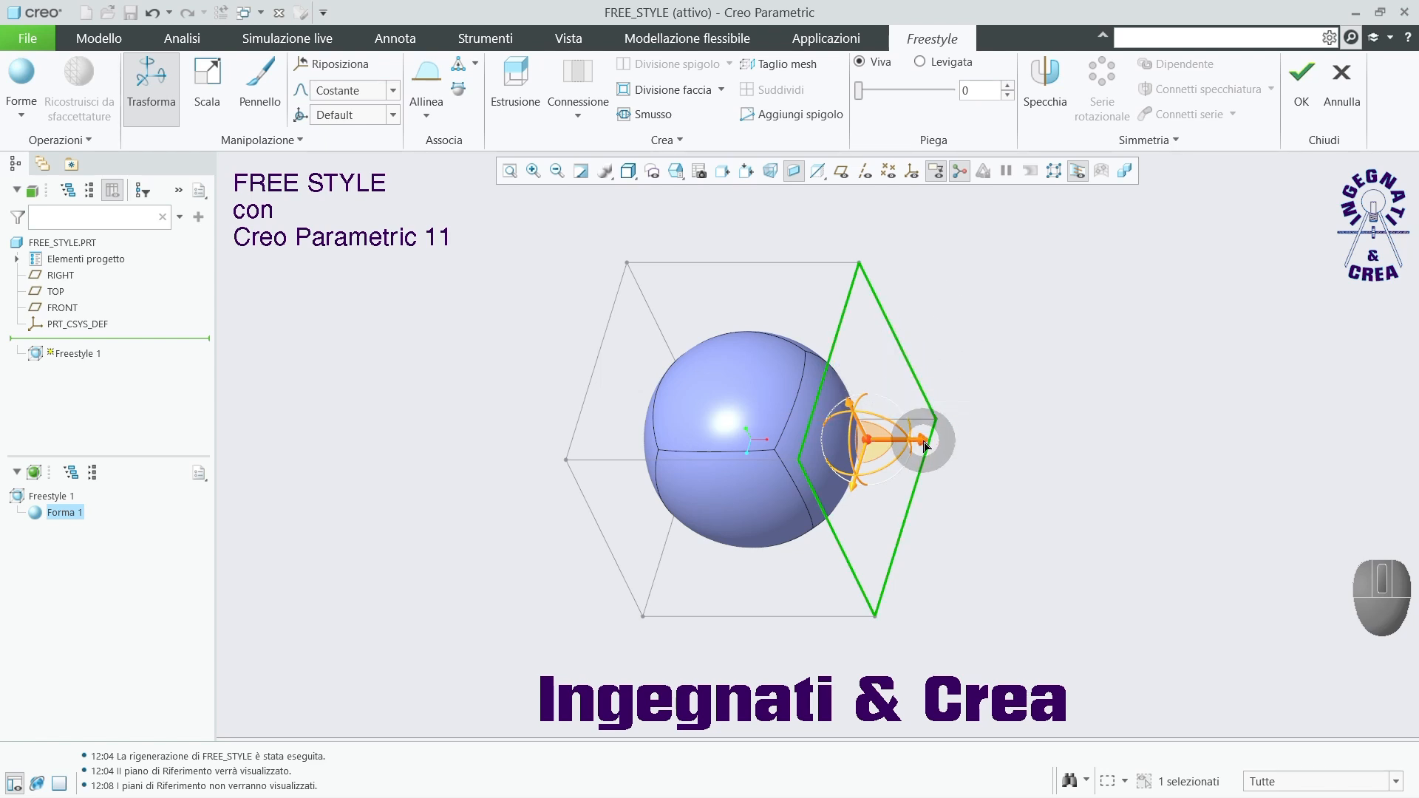
pyautogui.moveTo(922, 441); pyautogui.dragTo(1028, 441)
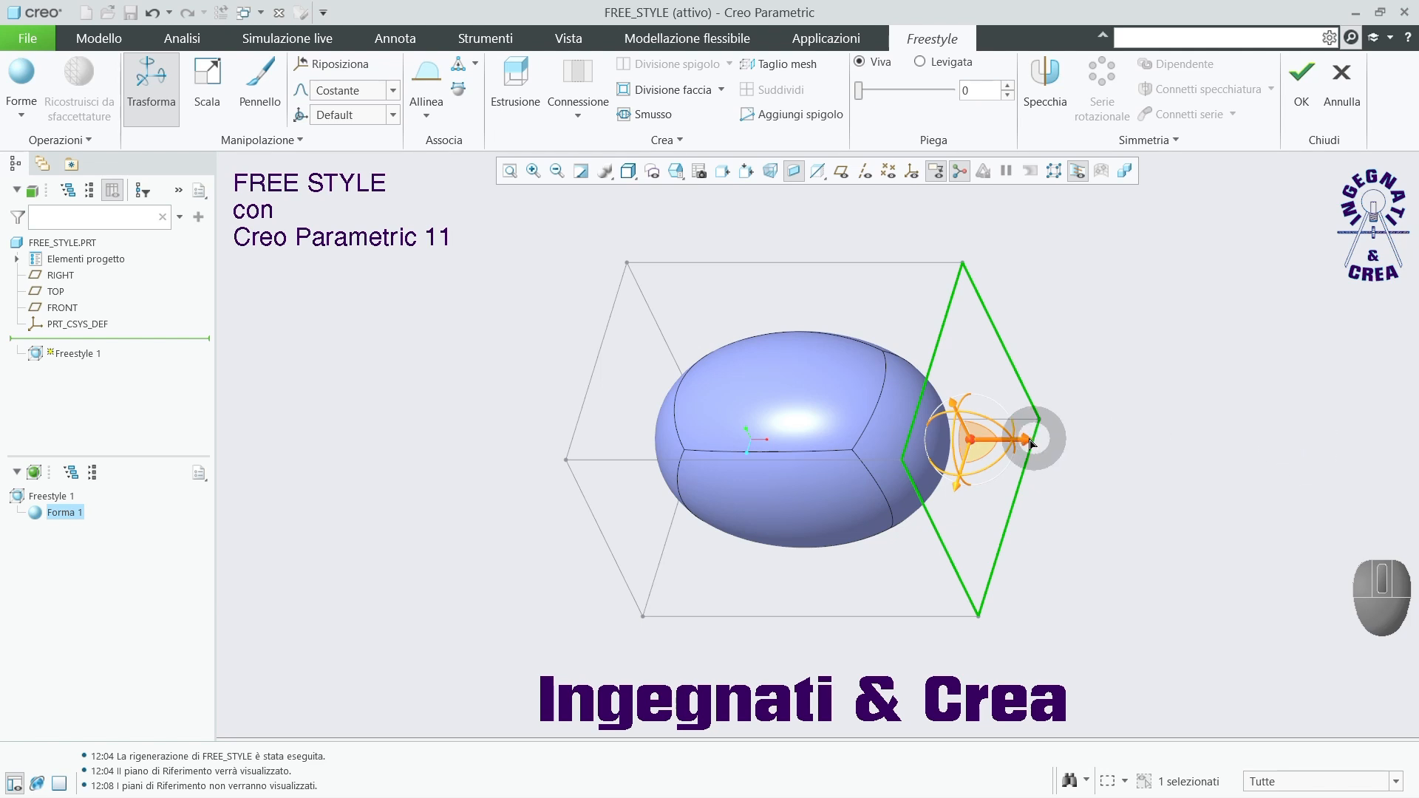
pyautogui.moveTo(984, 424)
pyautogui.mouseDown()
pyautogui.moveTo(1006, 430)
pyautogui.moveTo(978, 420)
pyautogui.moveTo(1006, 425)
pyautogui.moveTo(985, 422)
pyautogui.moveTo(1017, 383)
pyautogui.moveTo(997, 378)
pyautogui.moveTo(992, 431)
pyautogui.mouseUp()
pyautogui.click(1120, 526)
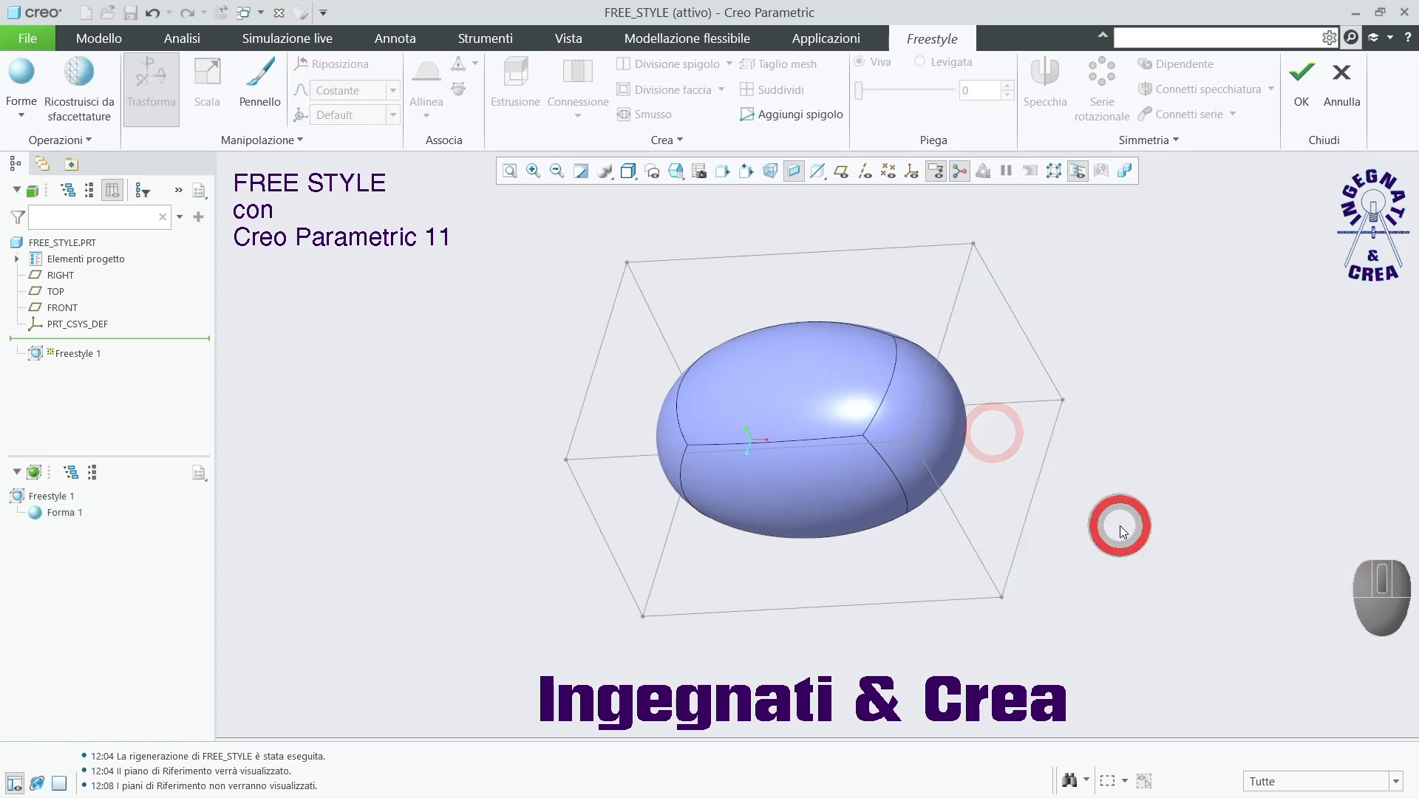
# Try moving the front edge on the mesh's -X side along Z and pulling the opposite upper corner vertex outward along X.
pyautogui.click(600, 533)
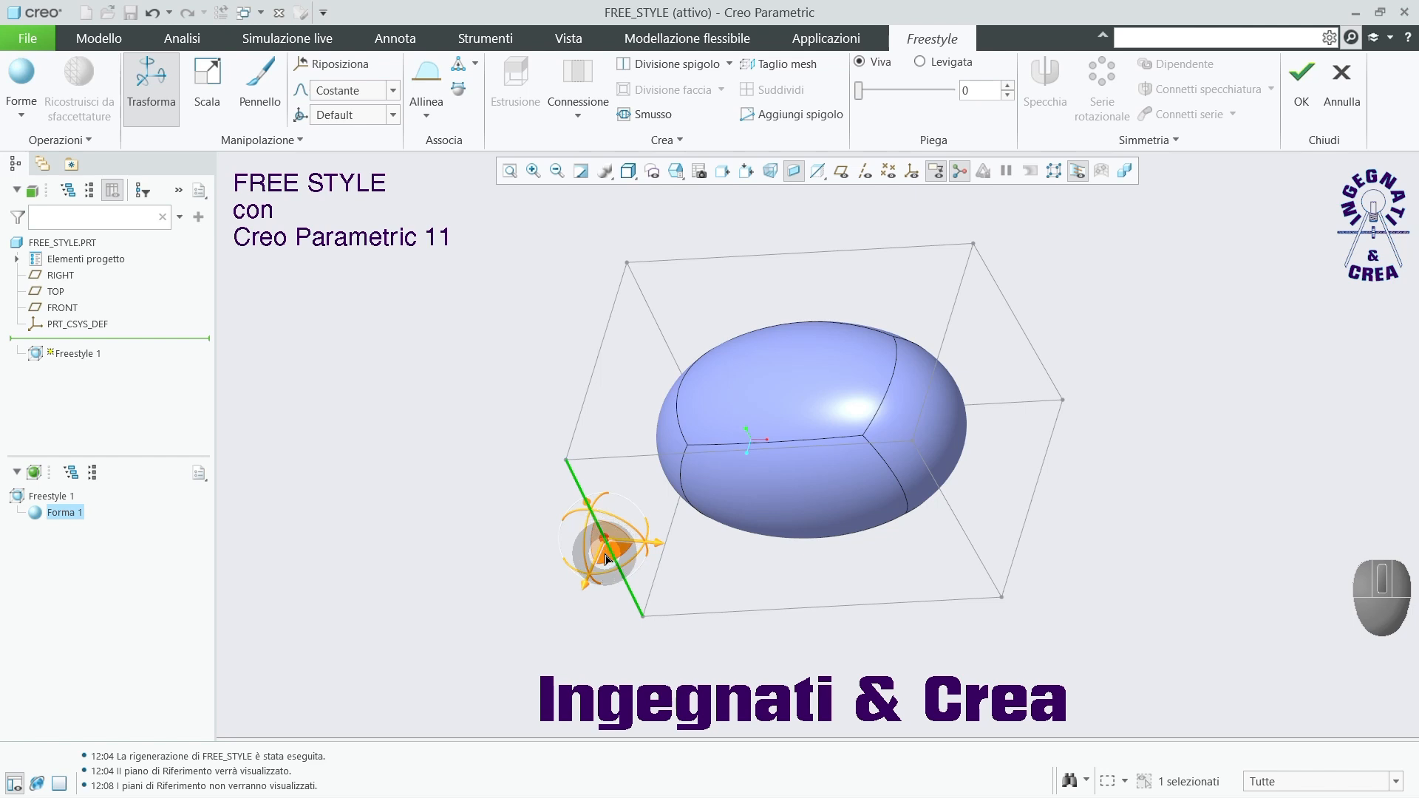
pyautogui.moveTo(600, 551); pyautogui.dragTo(584, 587)
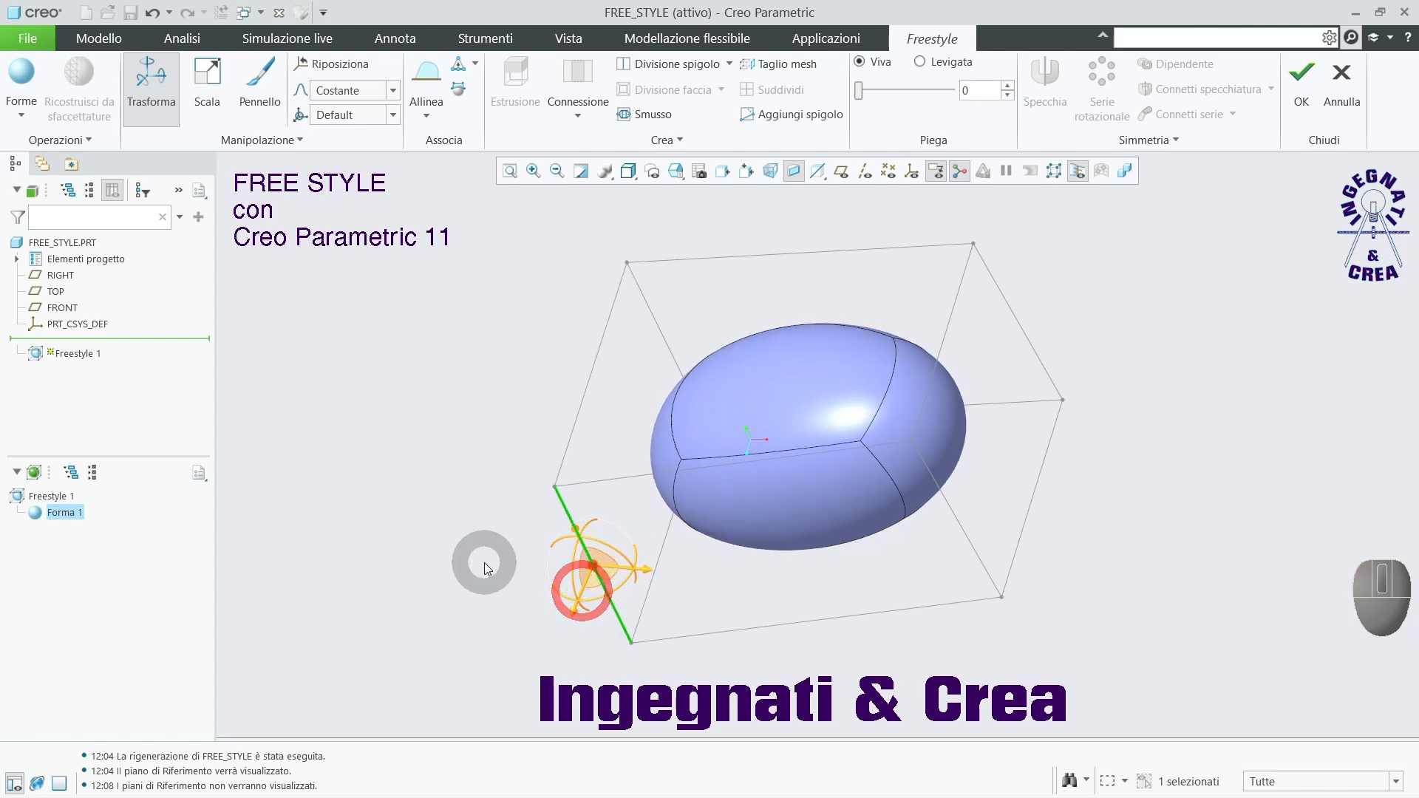
pyautogui.click(627, 264)
pyautogui.moveTo(676, 270); pyautogui.dragTo(616, 271)
pyautogui.click(443, 329)
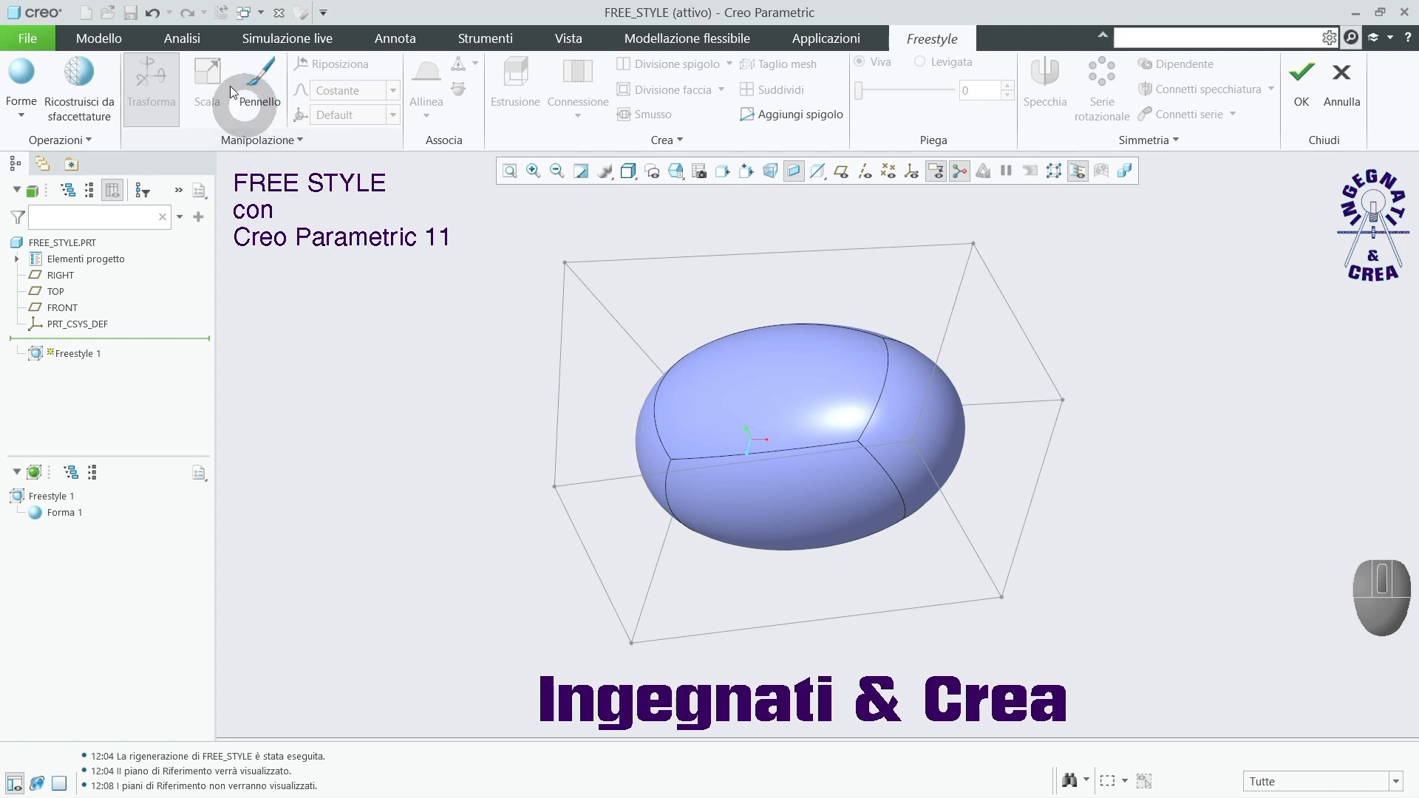
# Undo the vertex, edge and face transformations back to the original sphere, then clear the selection.
pyautogui.click(153, 13)
pyautogui.click(153, 13)
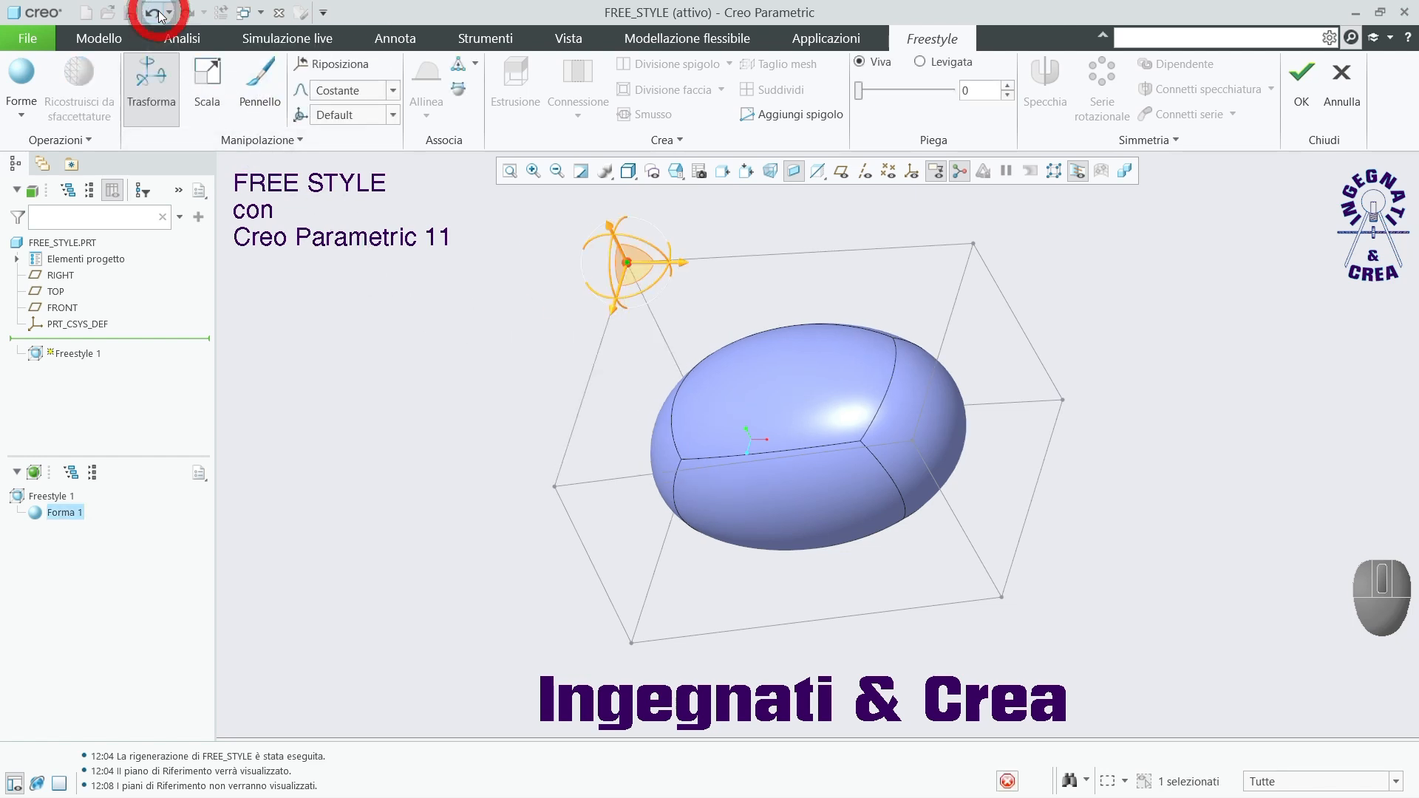
pyautogui.click(153, 13)
pyautogui.click(159, 14)
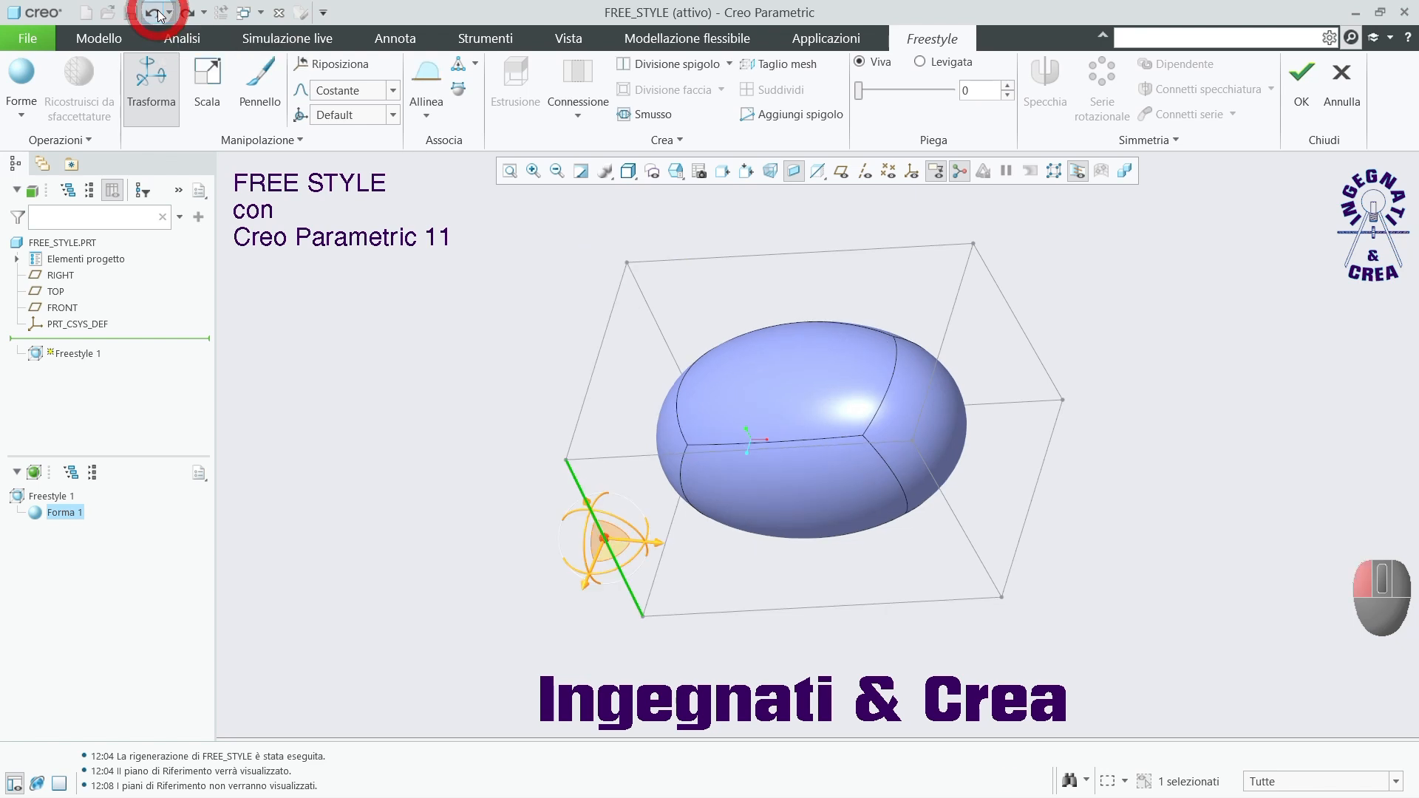
pyautogui.click(159, 14)
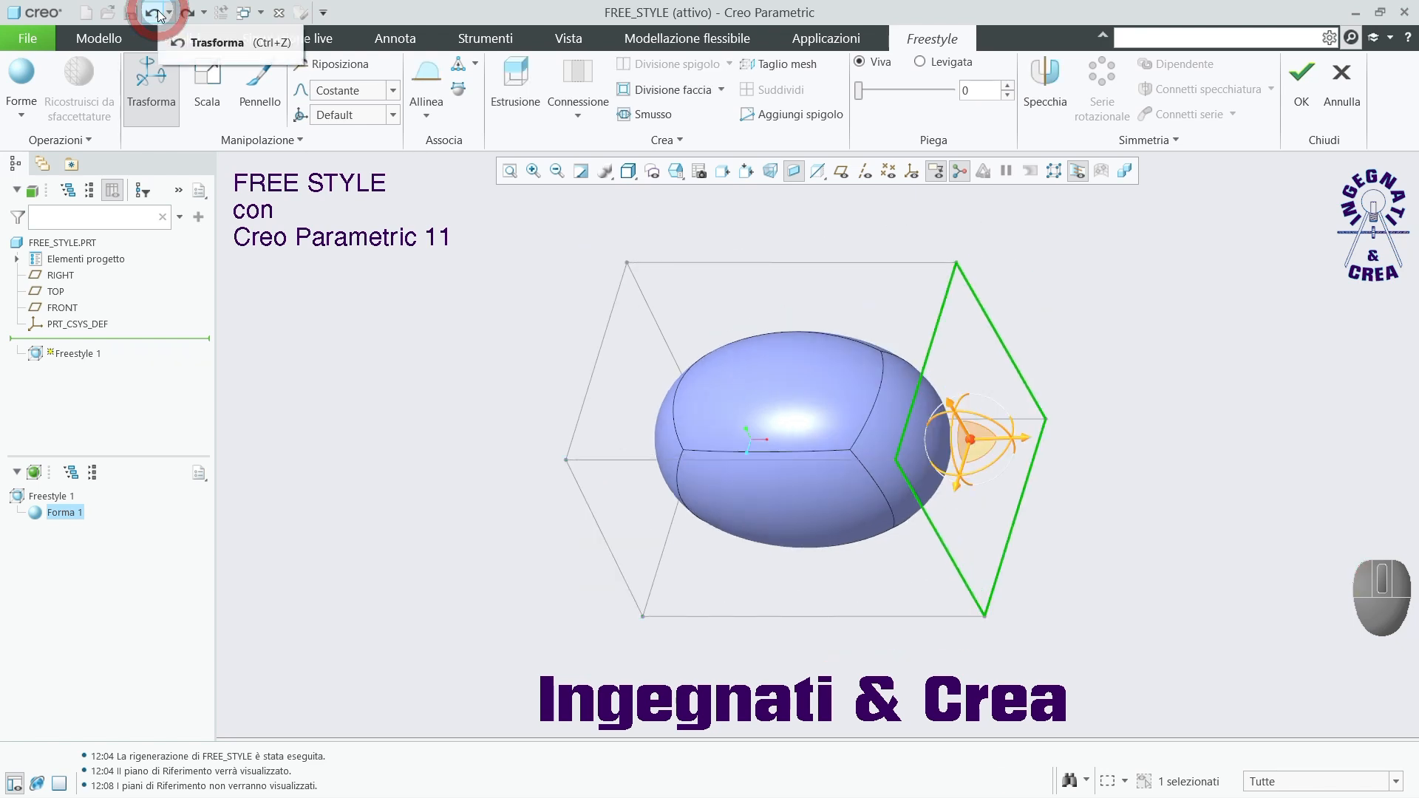
pyautogui.click(158, 14)
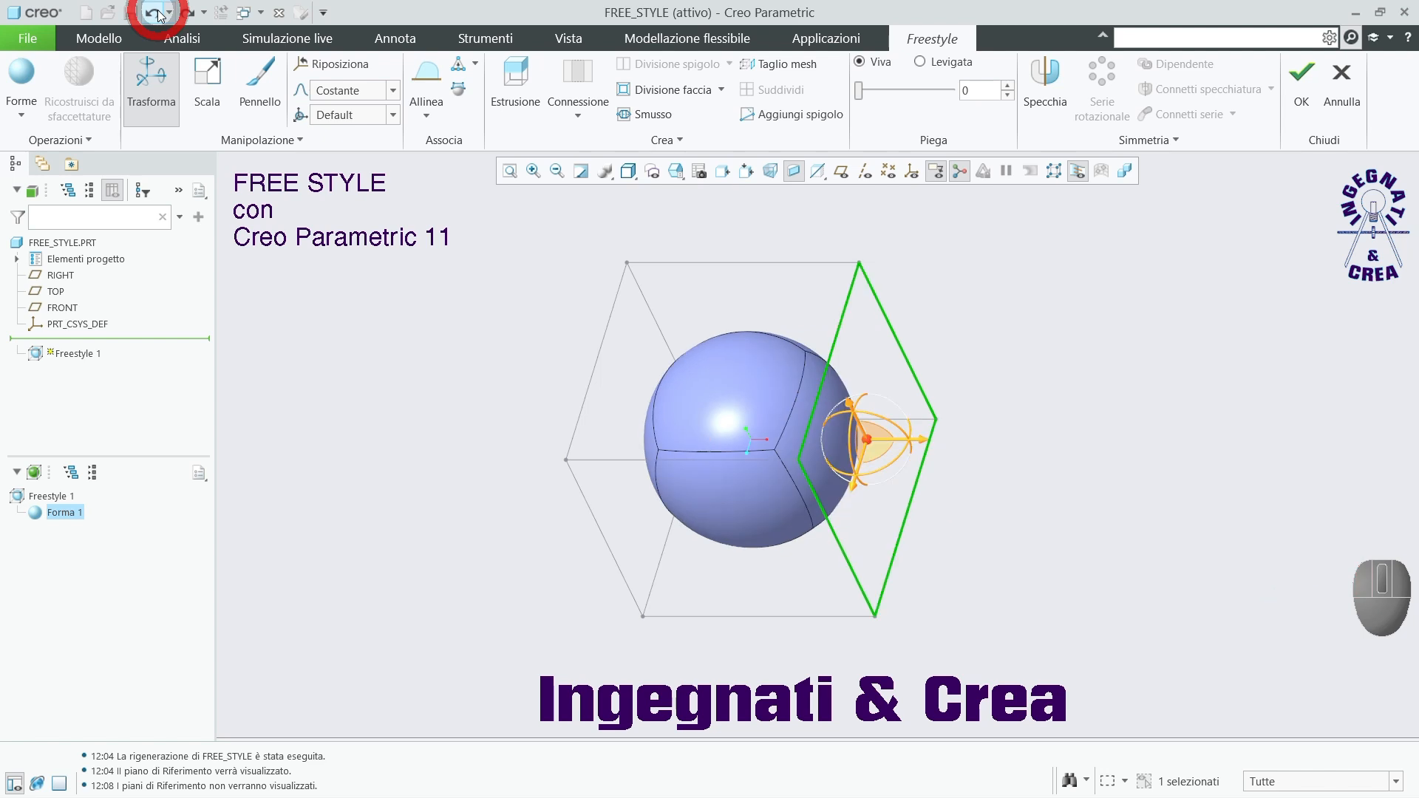
pyautogui.click(158, 15)
pyautogui.click(1010, 286)
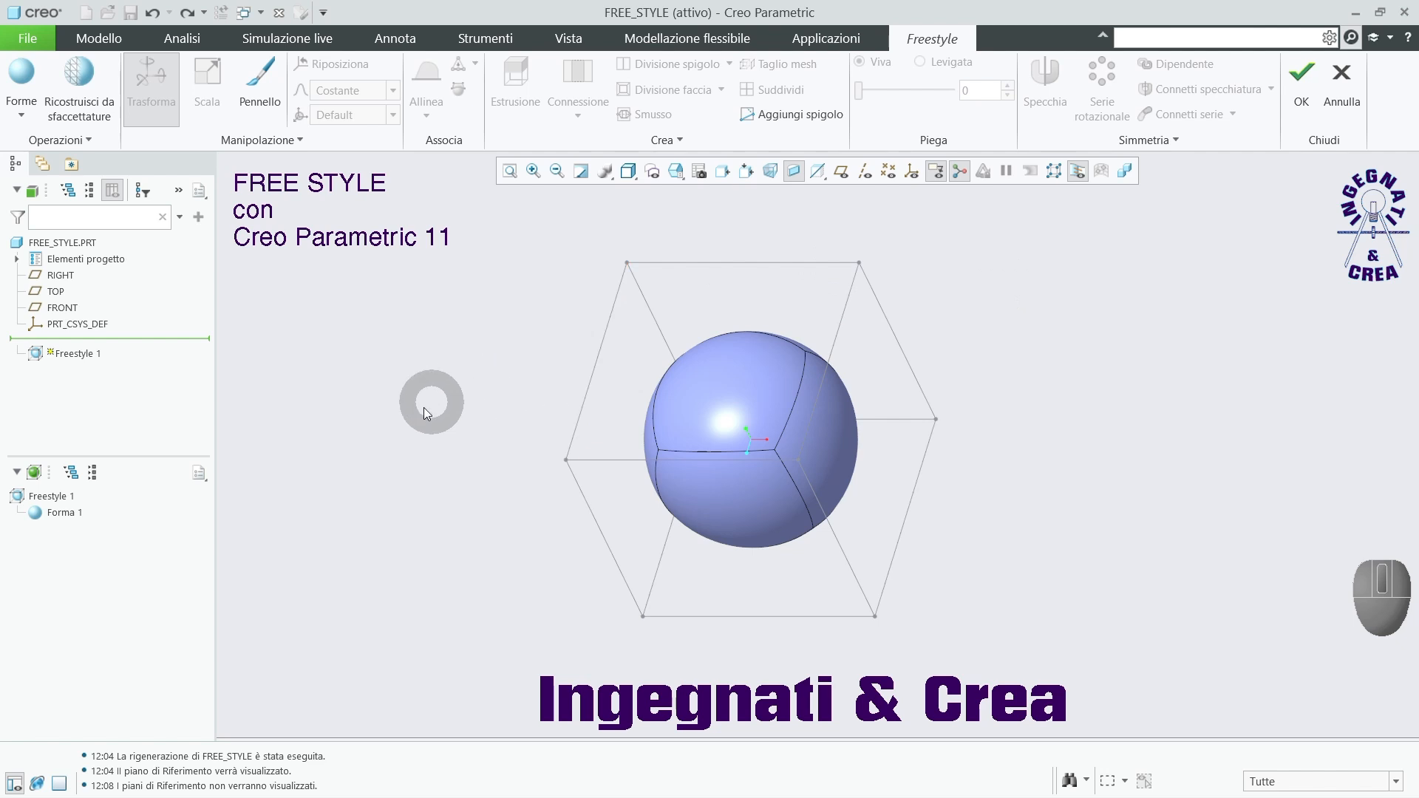
# Extrude the +X face of the control mesh four times in succession along X, then clear the selection.
pyautogui.scroll(3, 379, 430)
pyautogui.scroll(-2, 799, 510)
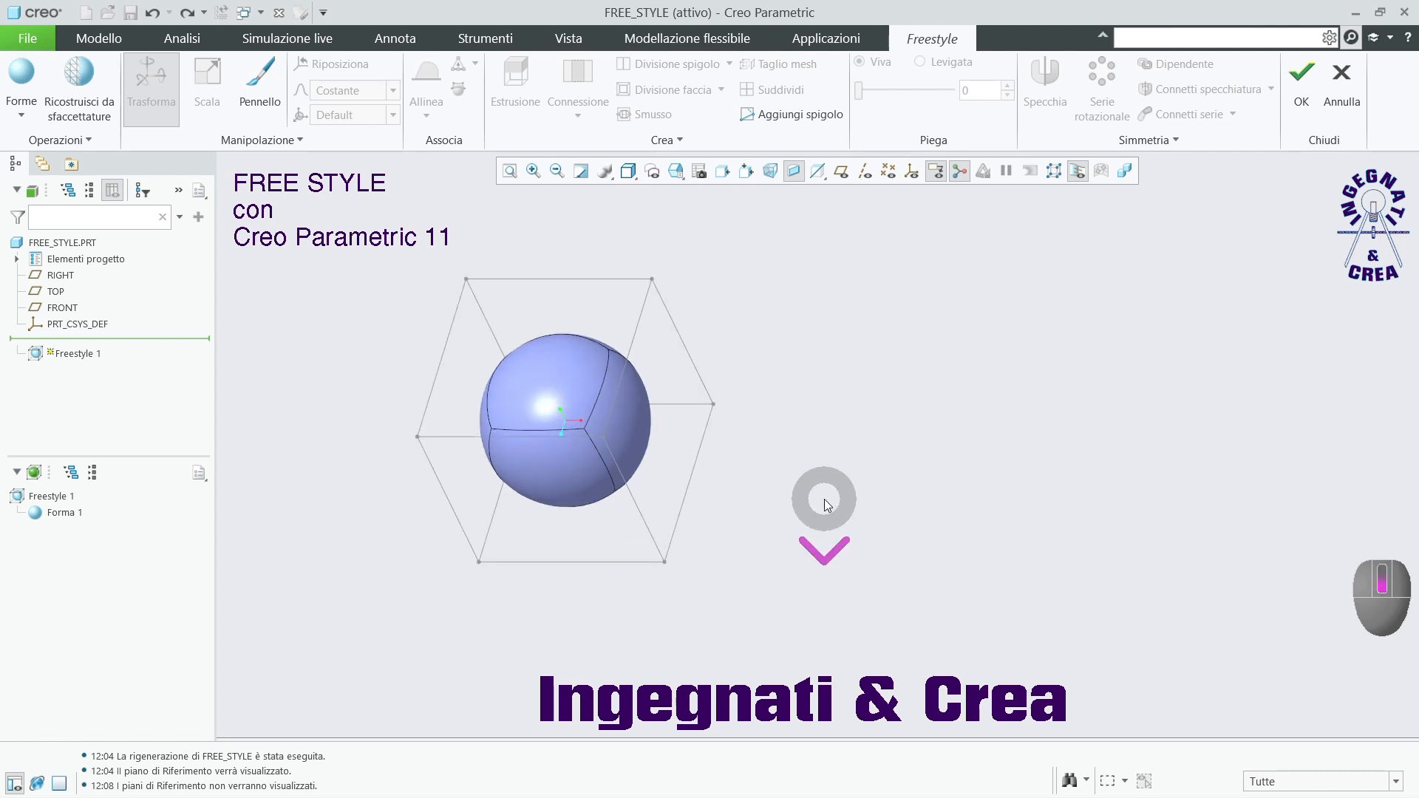
pyautogui.click(673, 359)
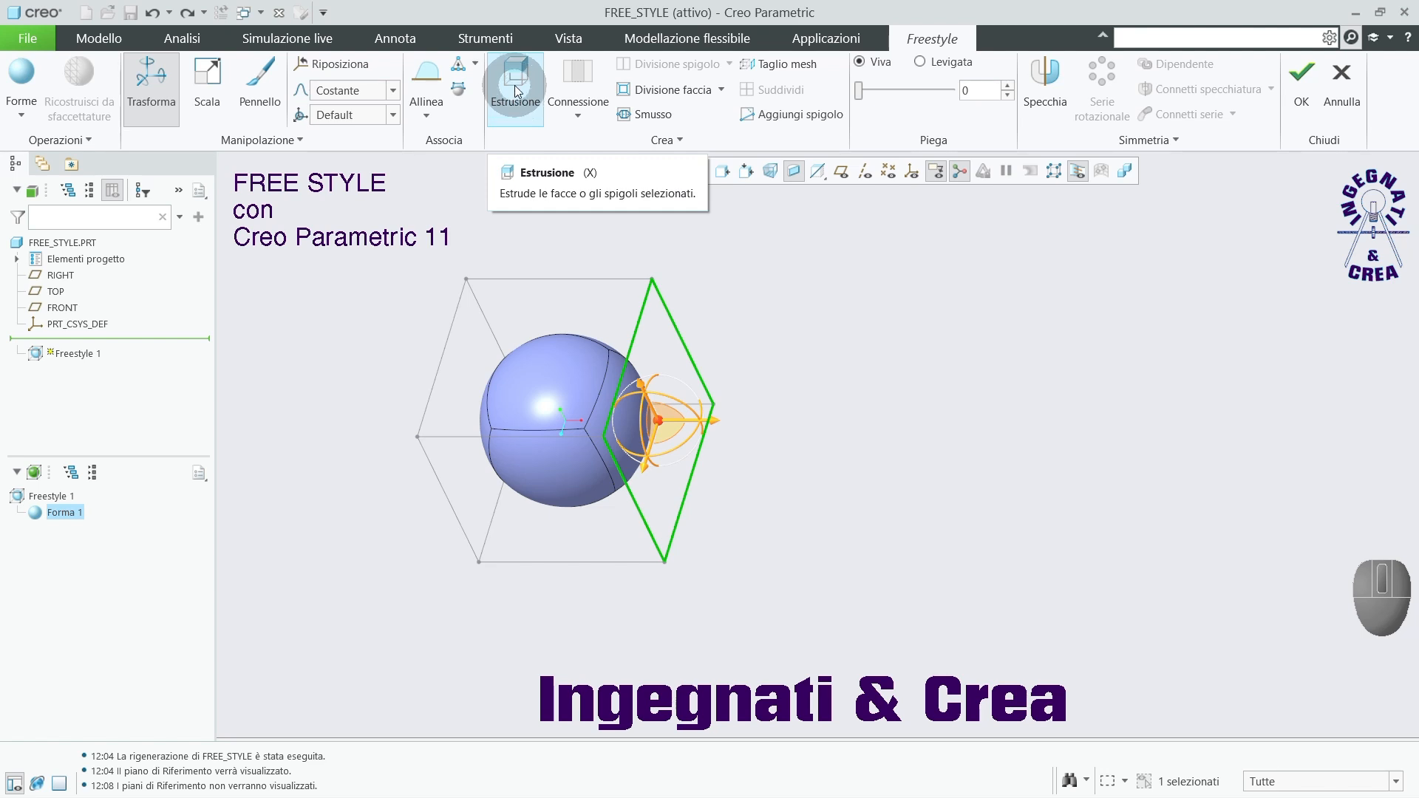
pyautogui.click(515, 86)
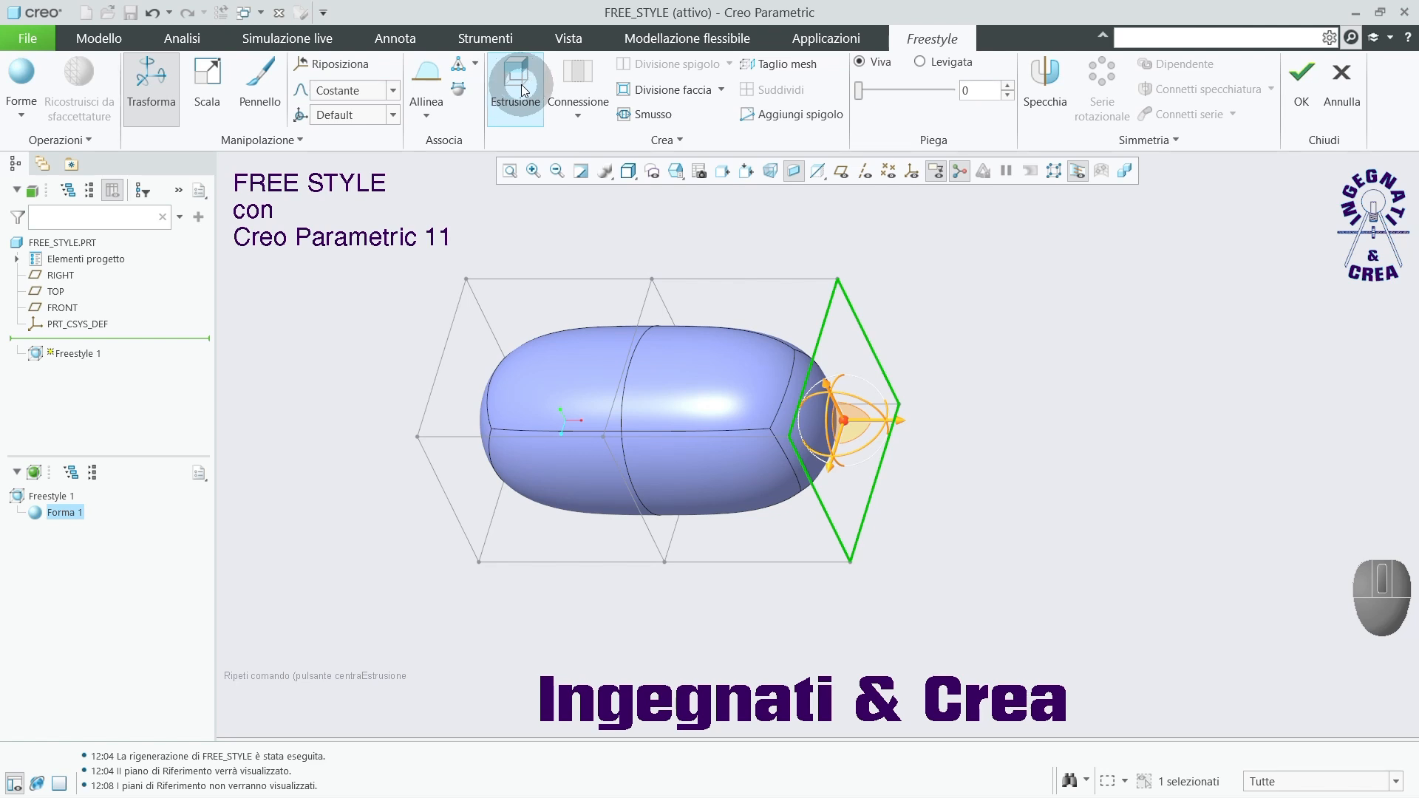
pyautogui.click(911, 251)
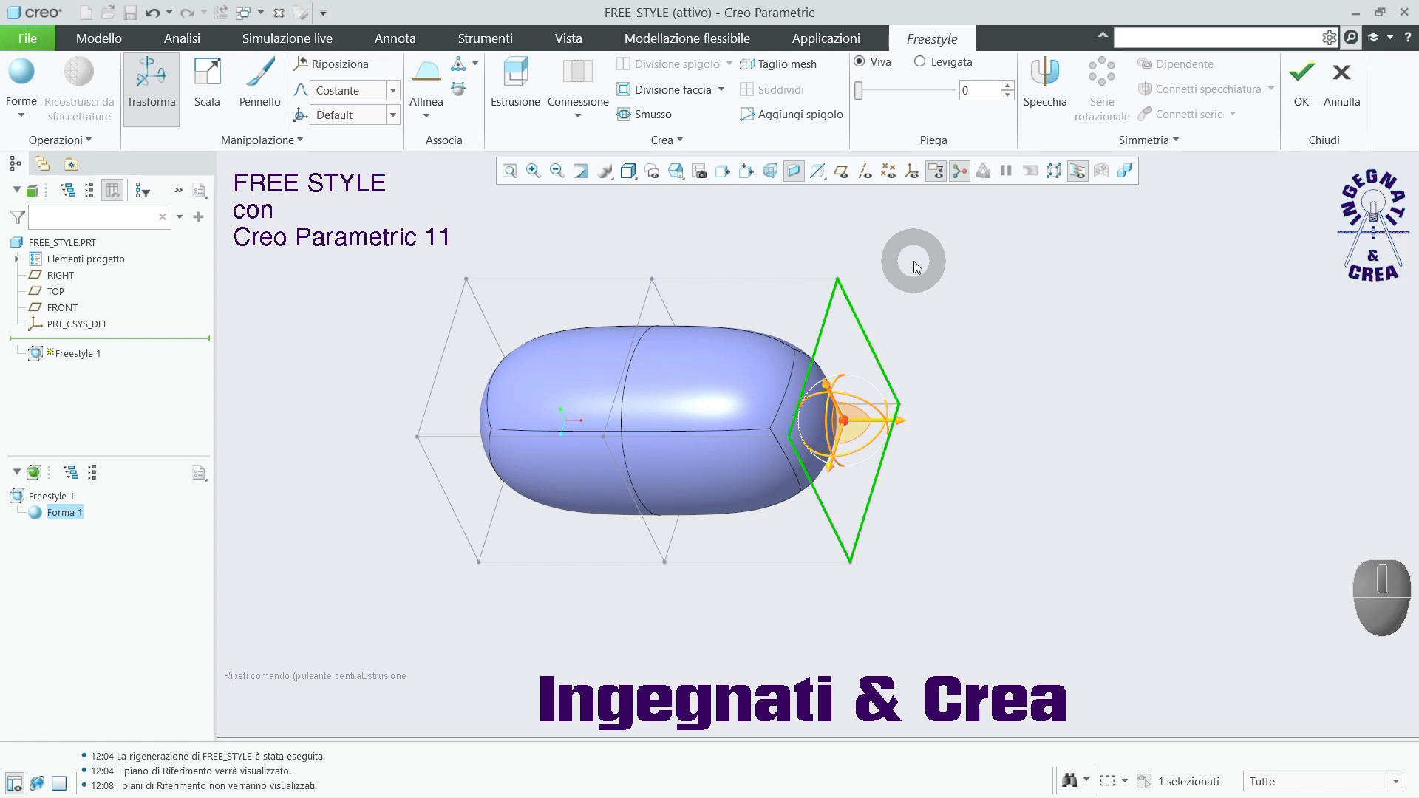
pyautogui.middleClick(917, 266)
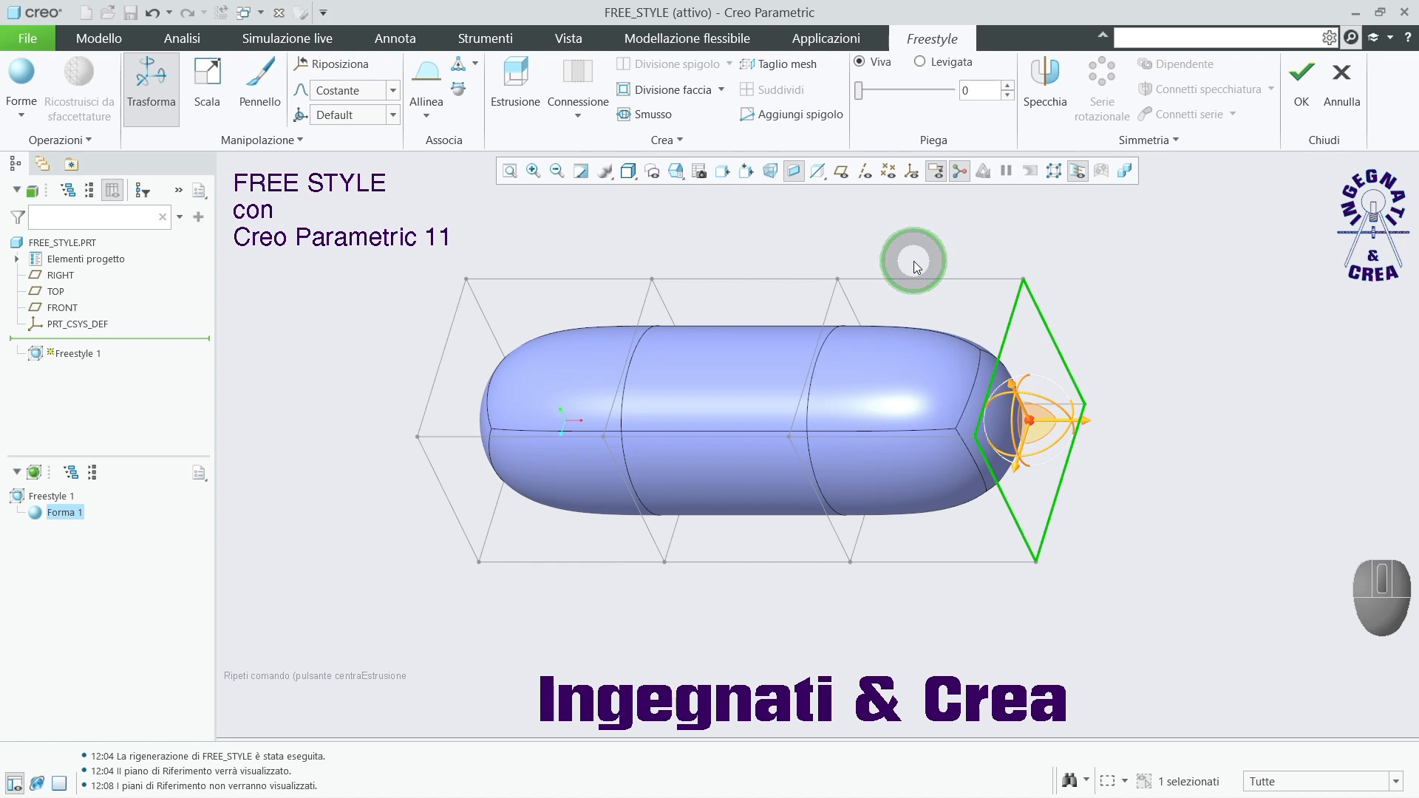
pyautogui.middleClick(1148, 257)
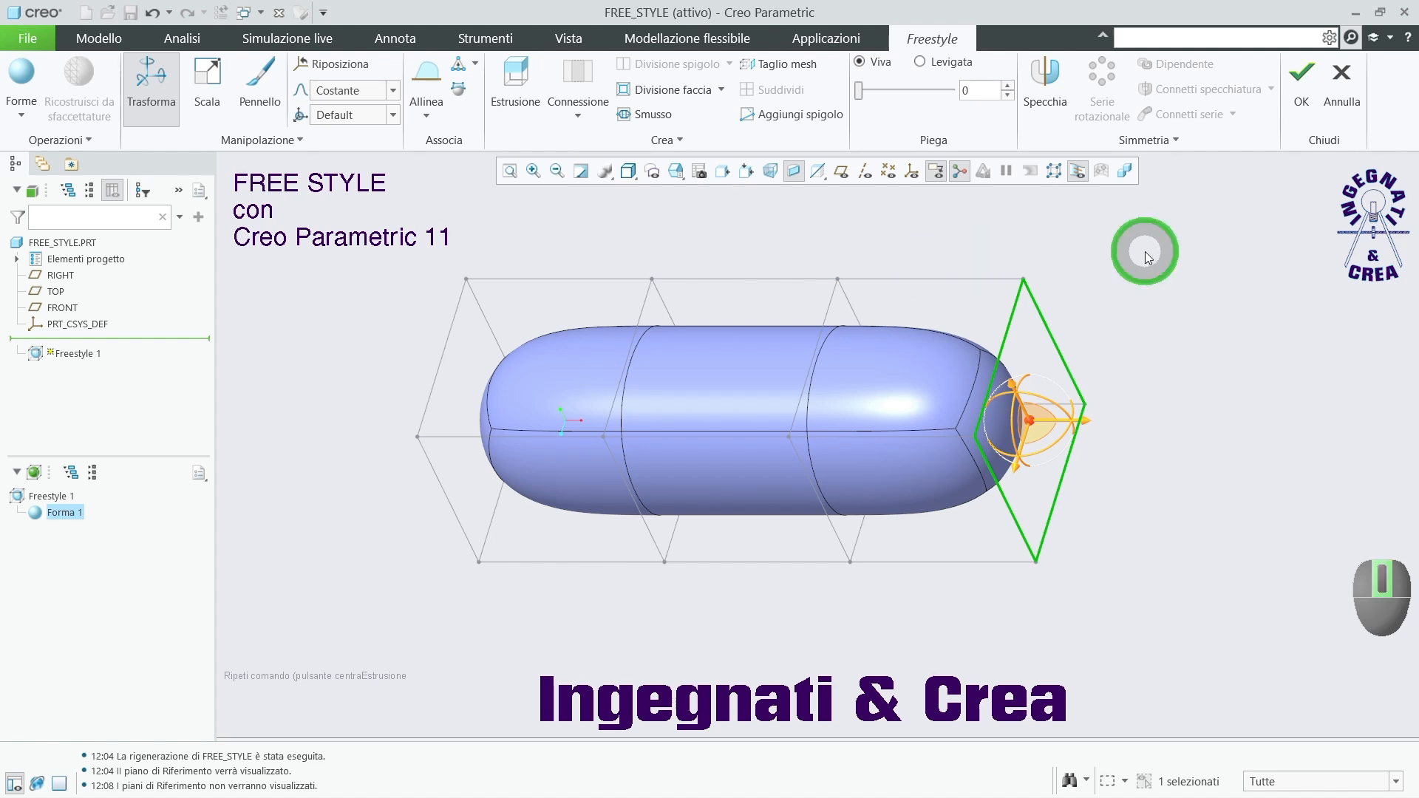
pyautogui.middleClick(1146, 256)
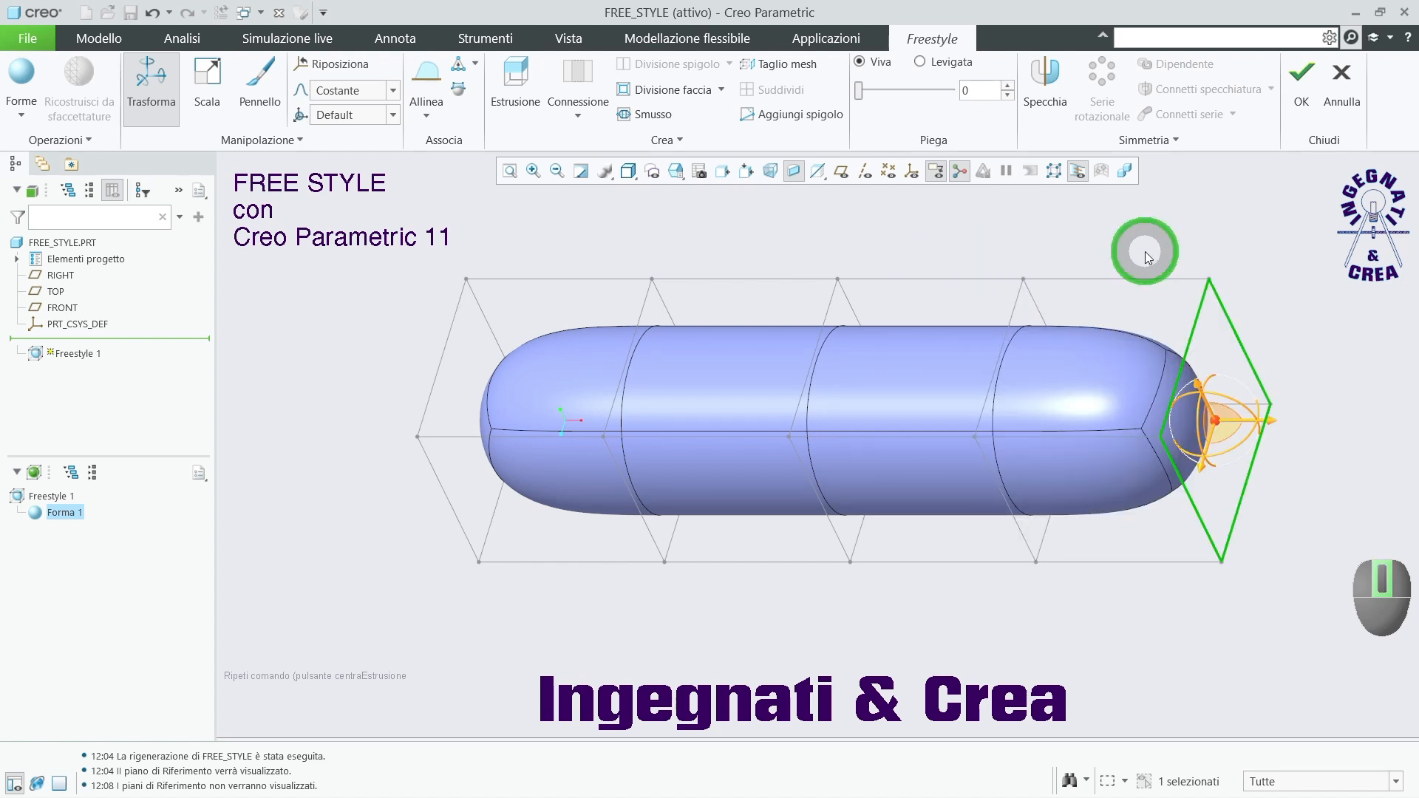
pyautogui.scroll(-3, 557, 366)
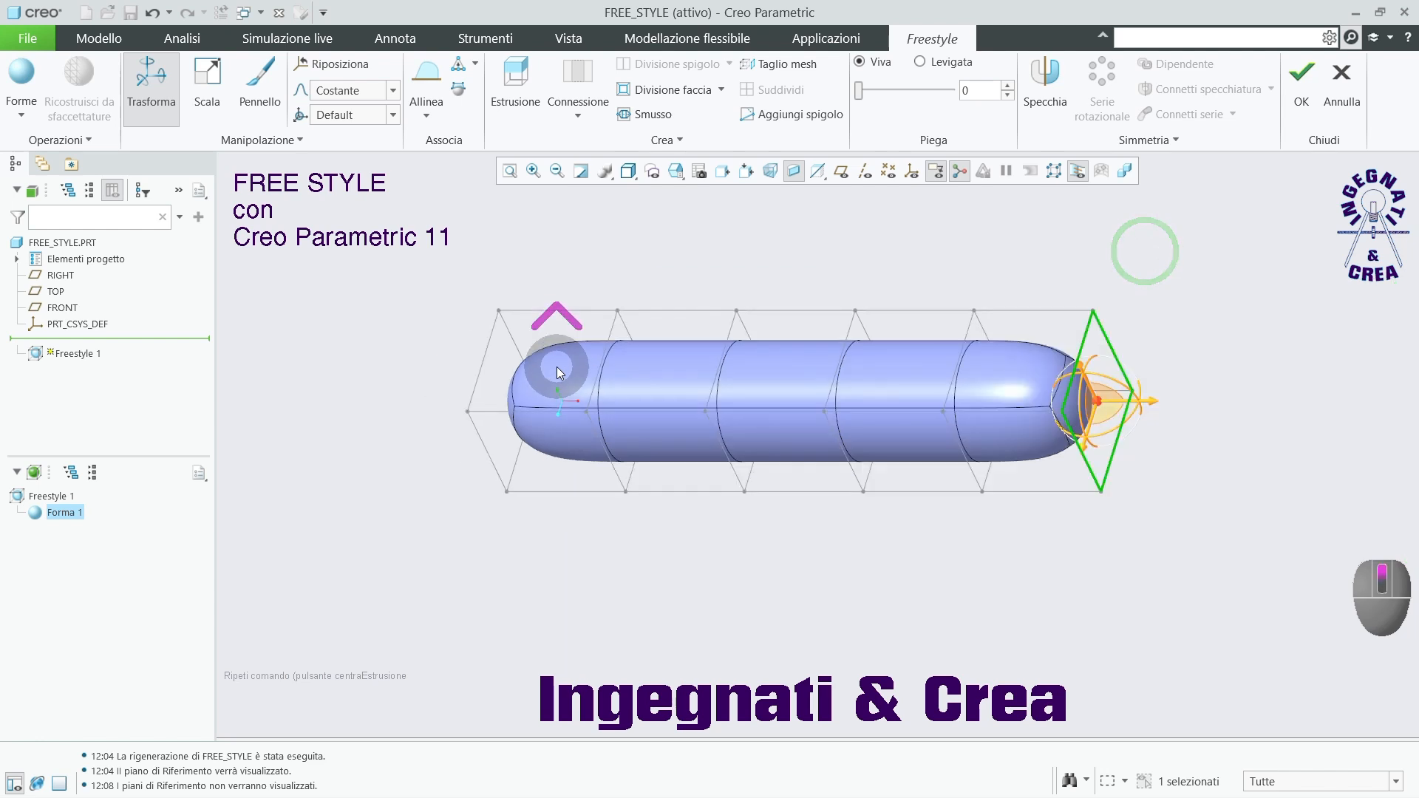
pyautogui.click(876, 228)
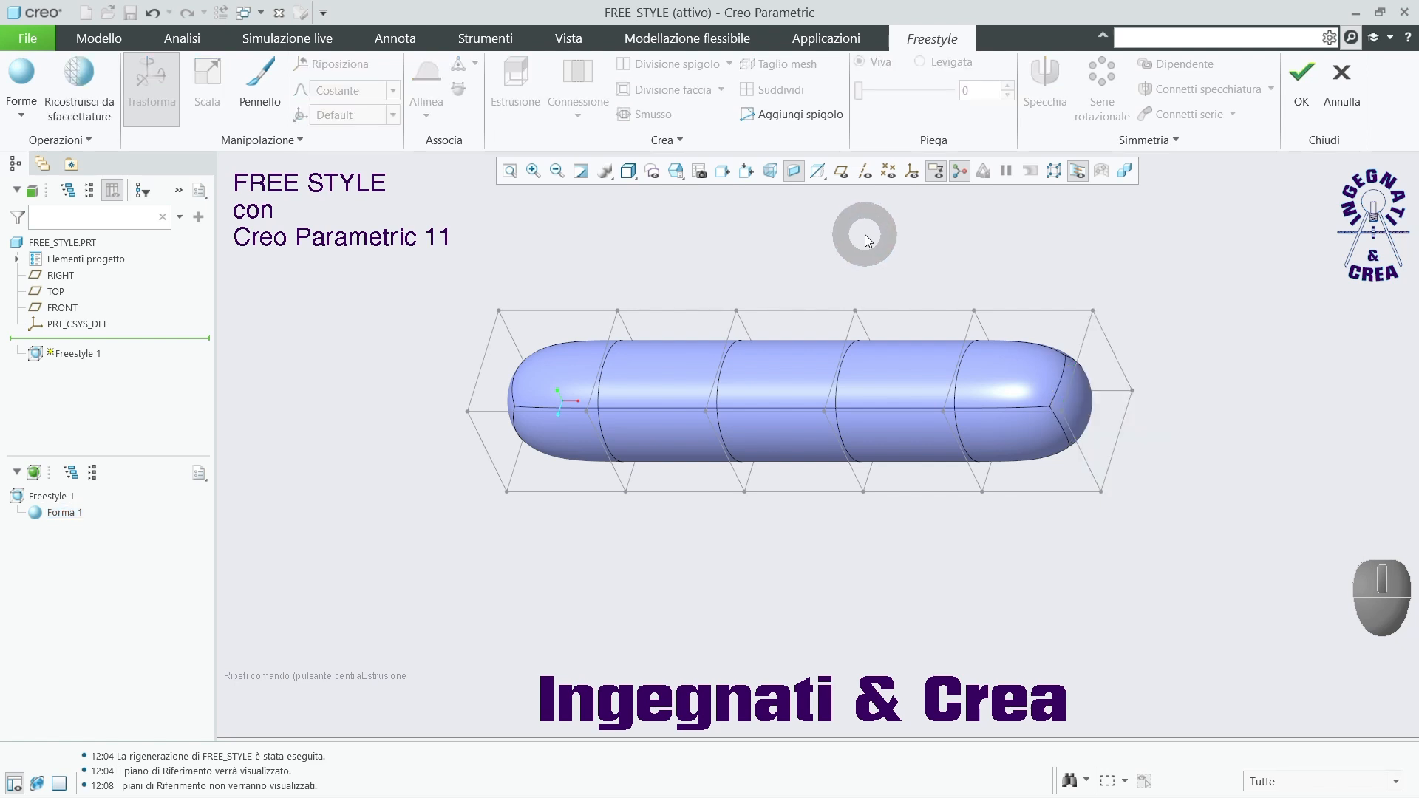
# In the TOP orientation, select the last three mesh segments at the +X end and rotate them slightly clockwise to bend the body.
pyautogui.click(683, 181)
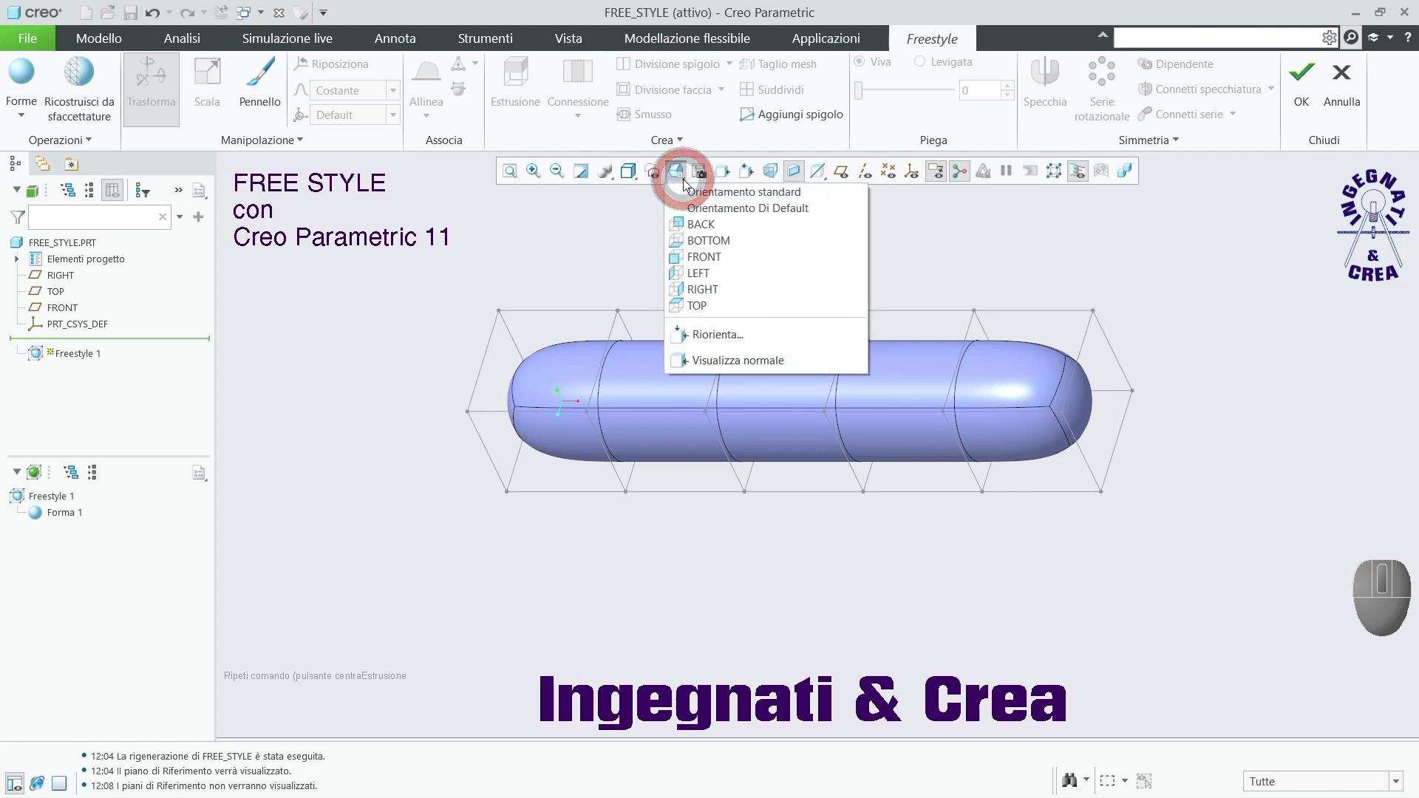
pyautogui.click(705, 259)
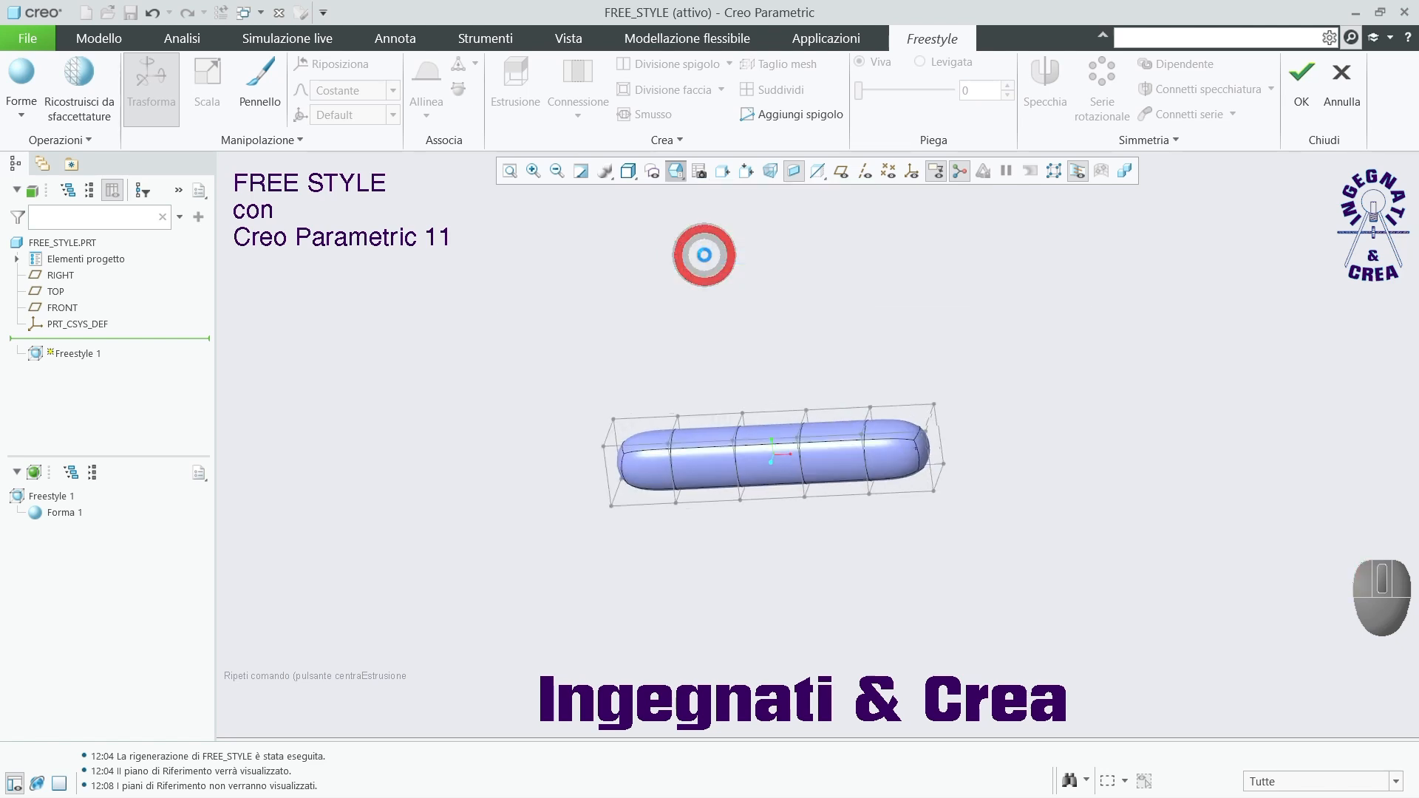
pyautogui.click(684, 179)
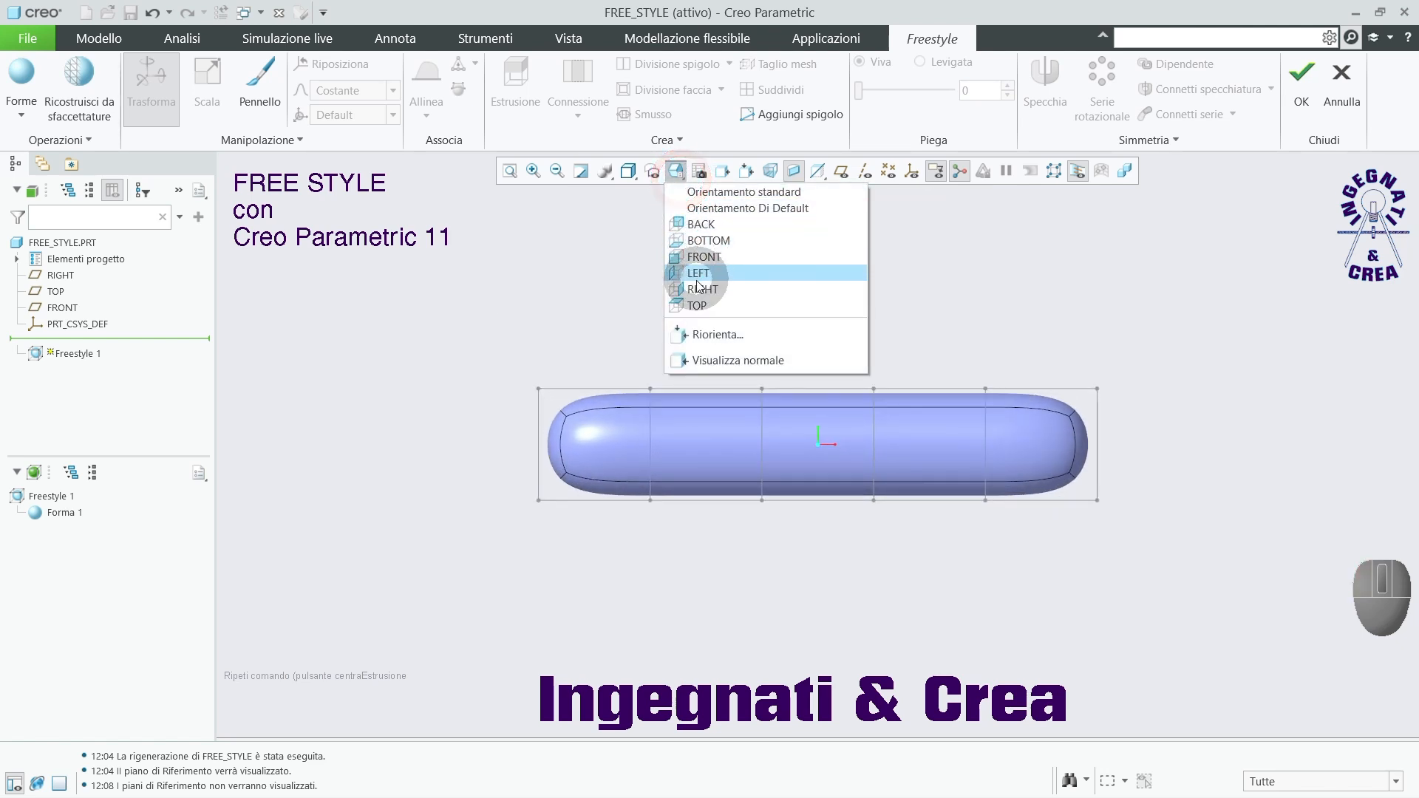
pyautogui.click(698, 306)
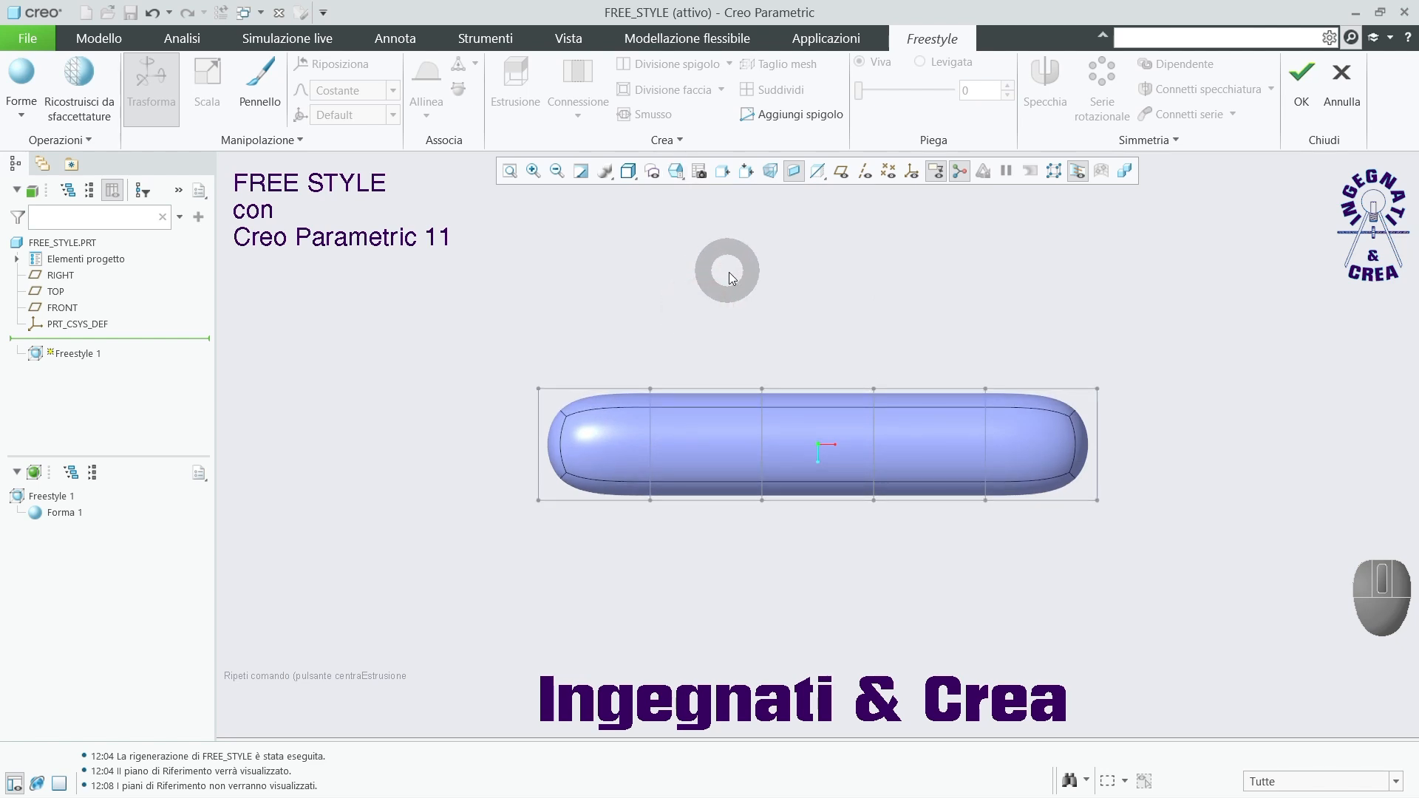
pyautogui.moveTo(734, 307); pyautogui.dragTo(1123, 554)
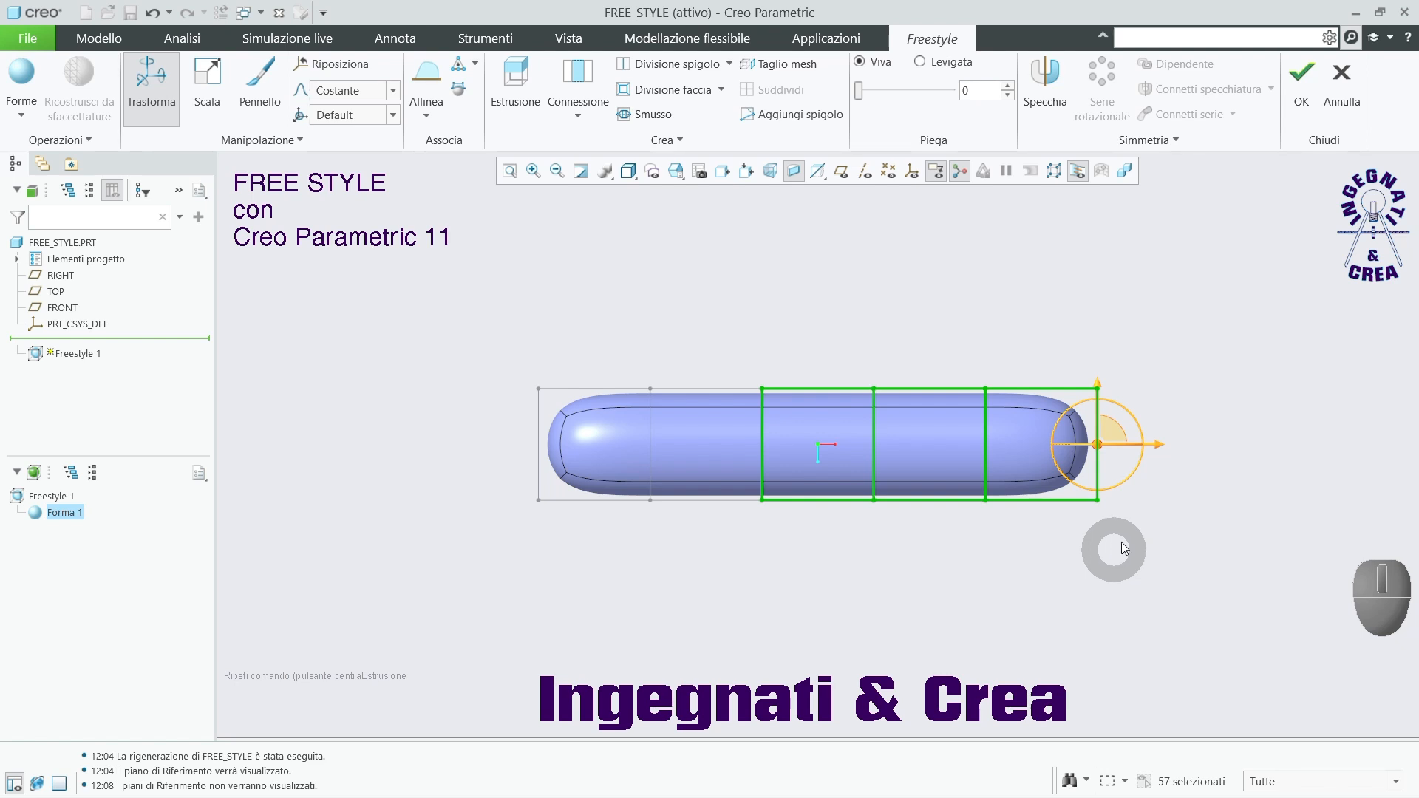
pyautogui.moveTo(1103, 390); pyautogui.dragTo(1095, 429)
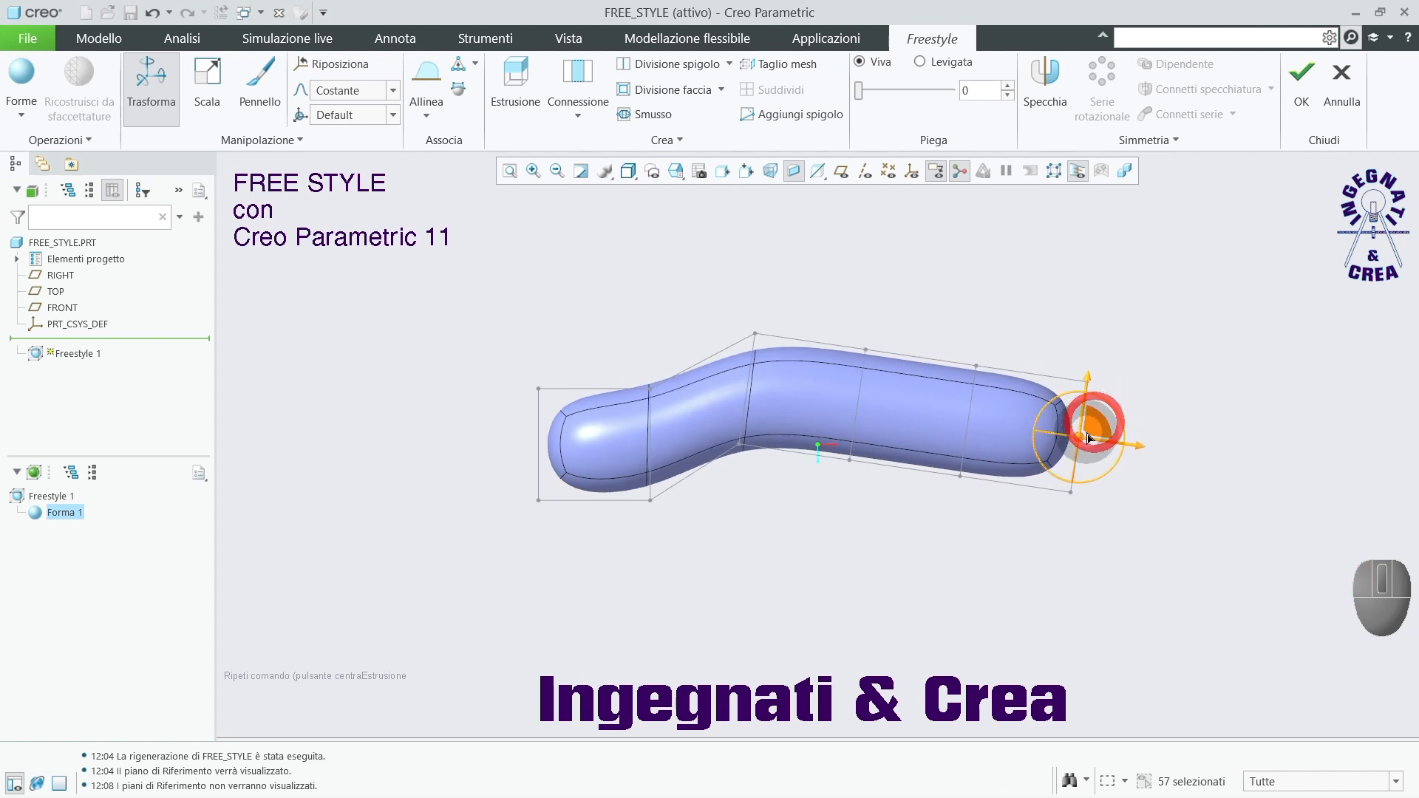
# Enlarge the box of mesh segments at the +X end by scaling it along Y and slightly along X, then clear the selection.
pyautogui.click(909, 561)
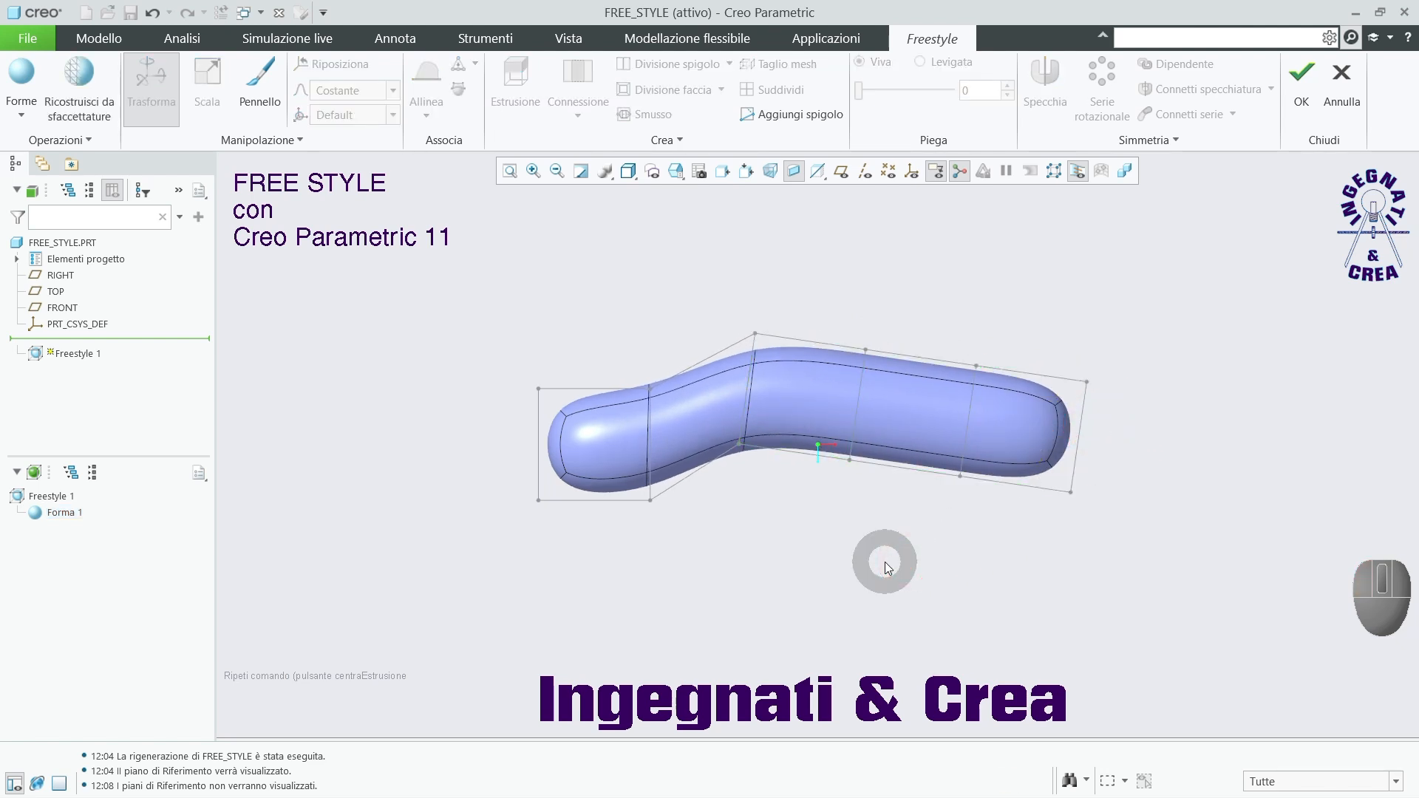
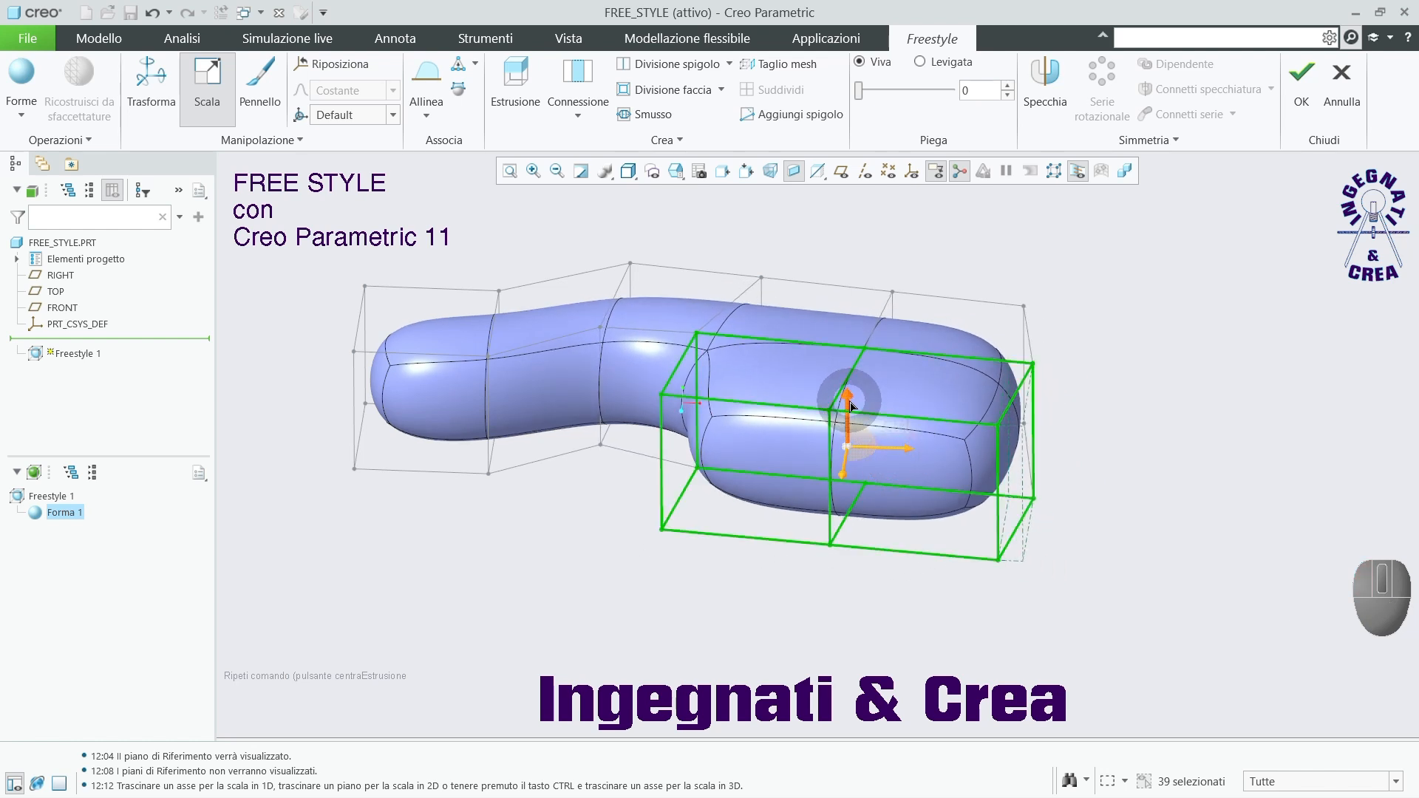
pyautogui.moveTo(854, 400); pyautogui.dragTo(857, 353)
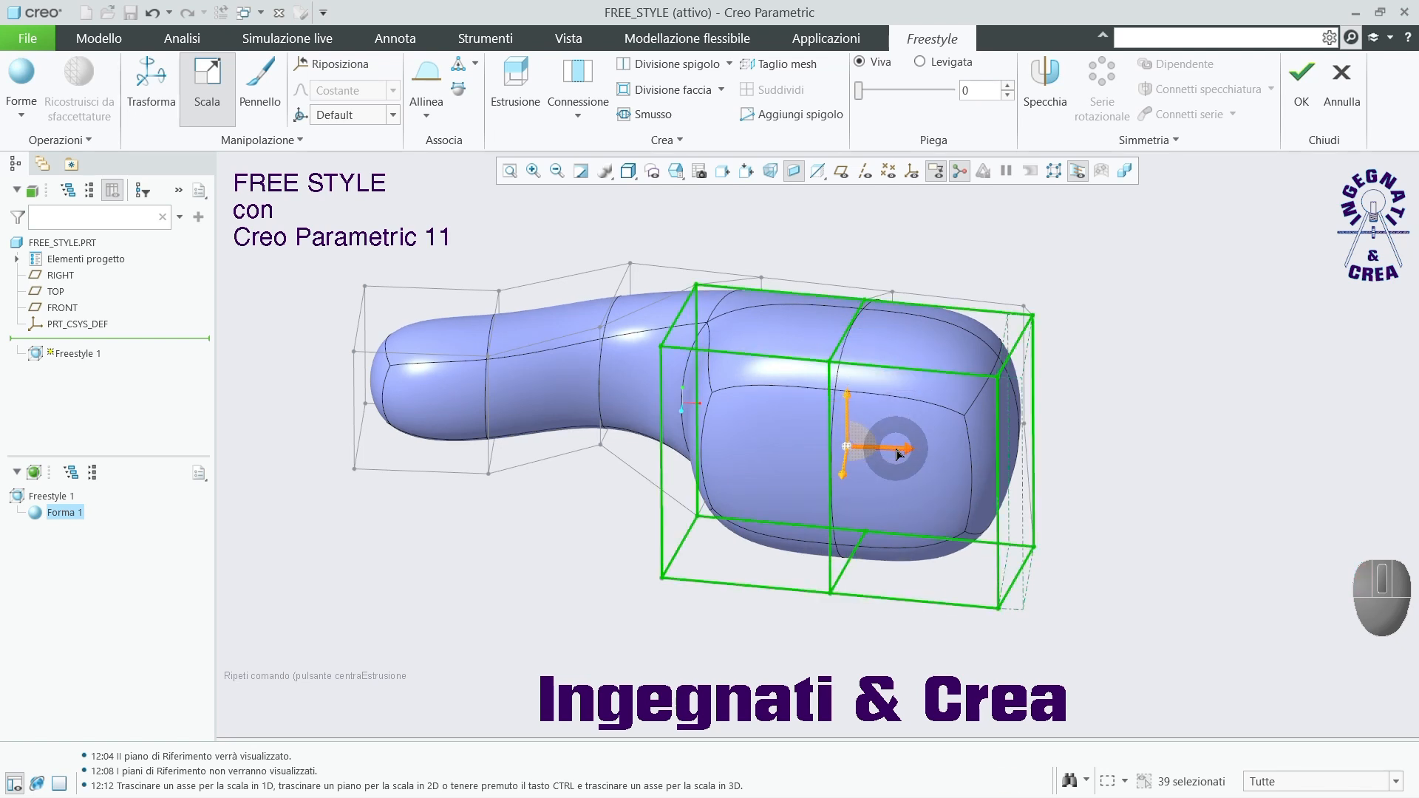
pyautogui.moveTo(898, 454); pyautogui.dragTo(915, 451)
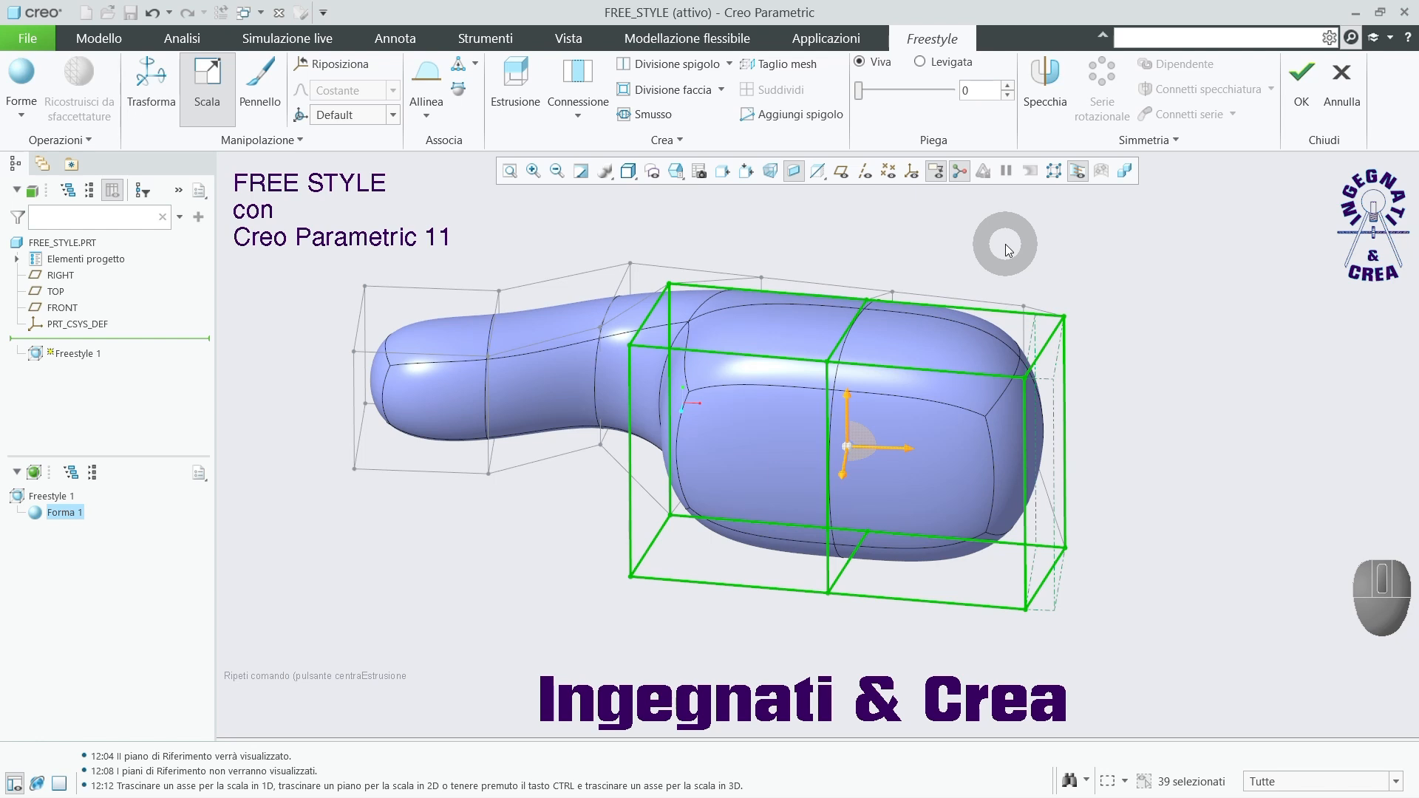
pyautogui.click(157, 86)
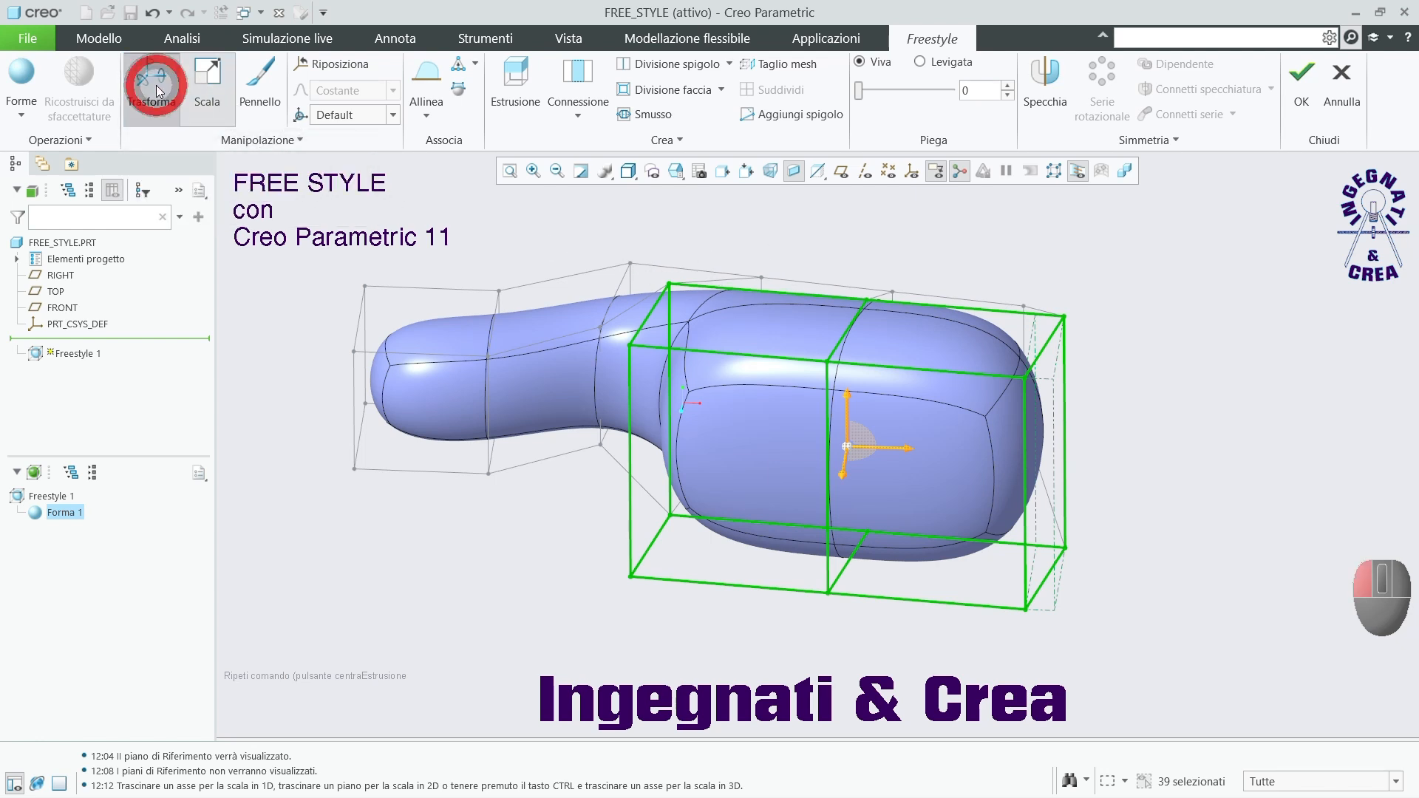
pyautogui.click(832, 247)
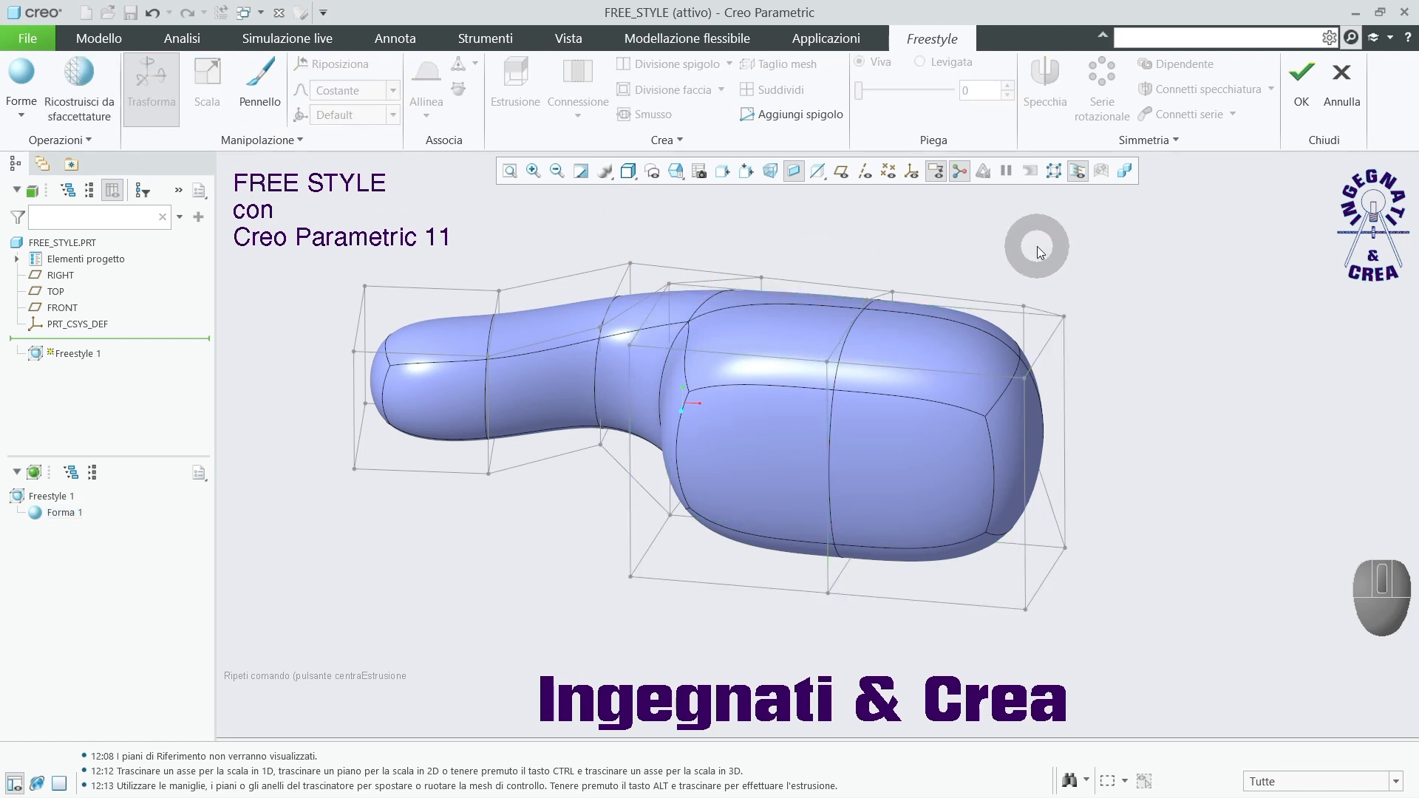
# Split the enlarged block's two front faces with a 10% offset, suppress the offset hint, and push the inner faces inward to form a recess.
pyautogui.moveTo(1030, 237); pyautogui.dragTo(1028, 271, button='middle')
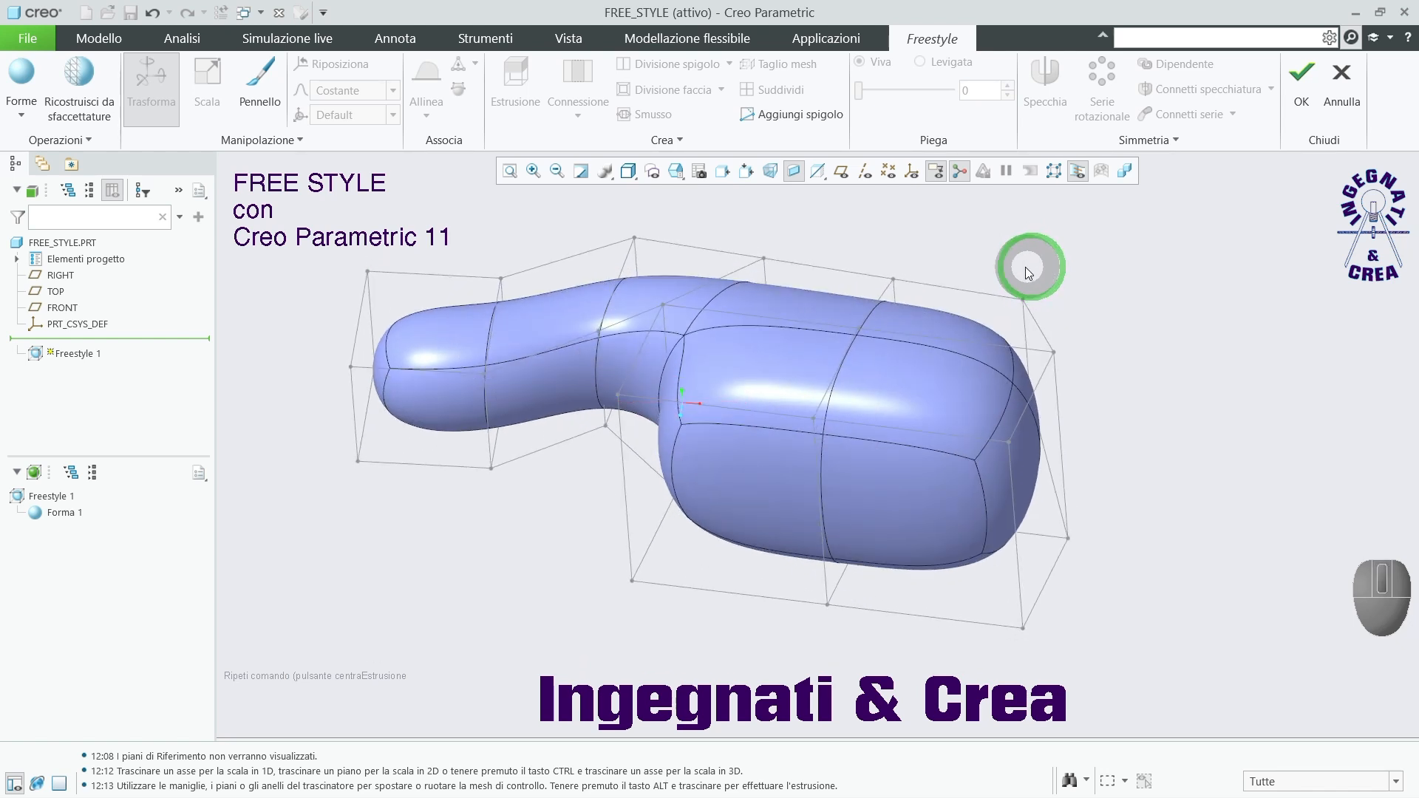
pyautogui.click(765, 459)
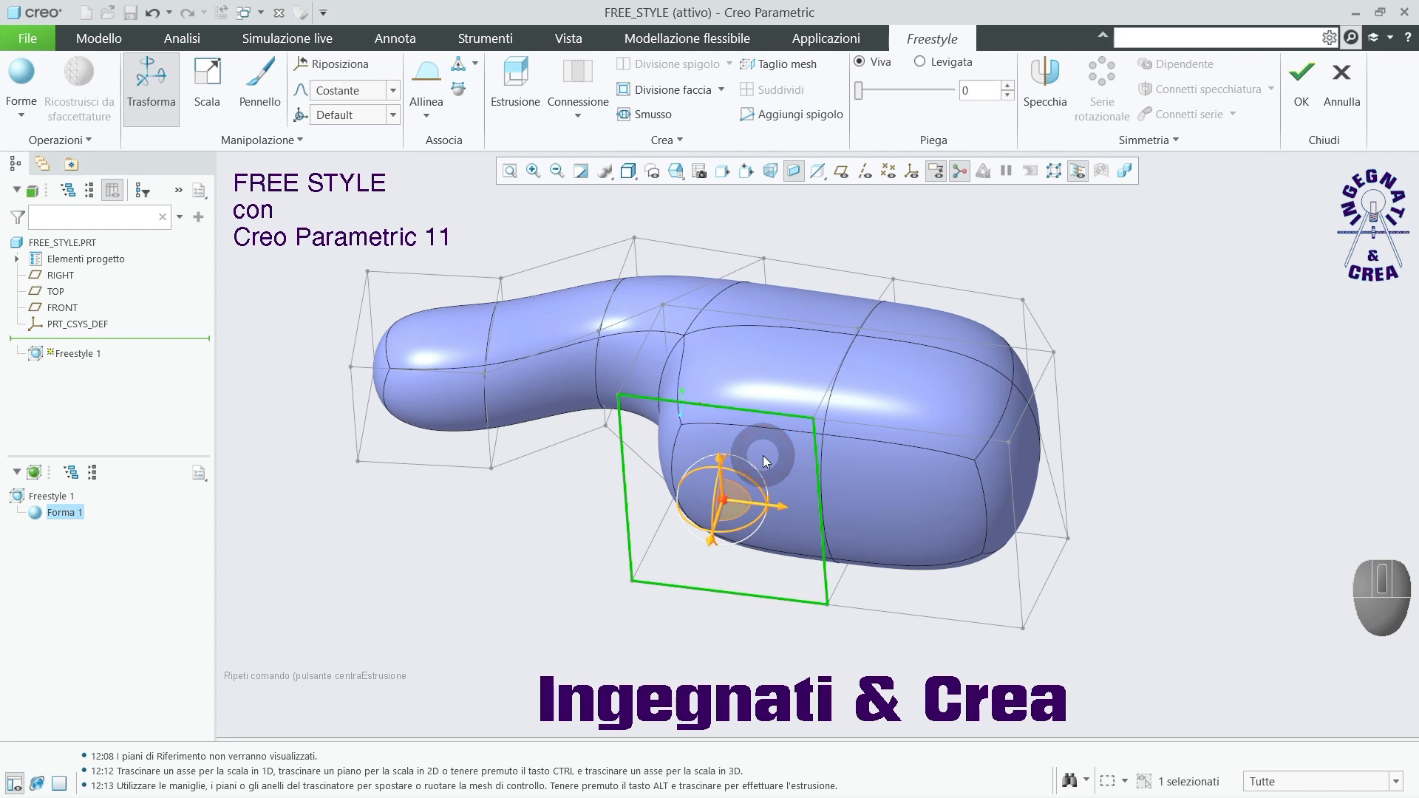
pyautogui.keyDown('shift'); pyautogui.click(914, 482); pyautogui.keyUp('shift')
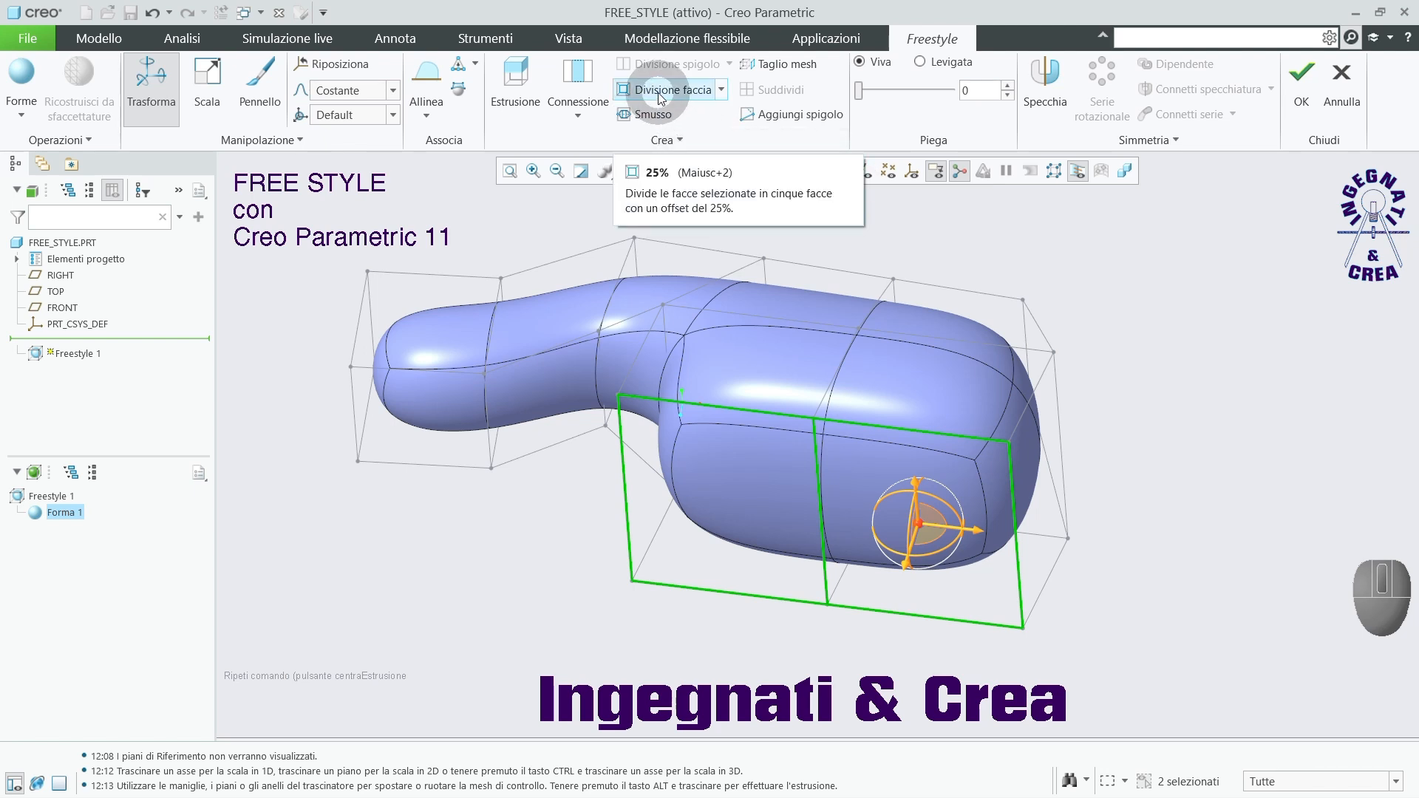
pyautogui.click(722, 90)
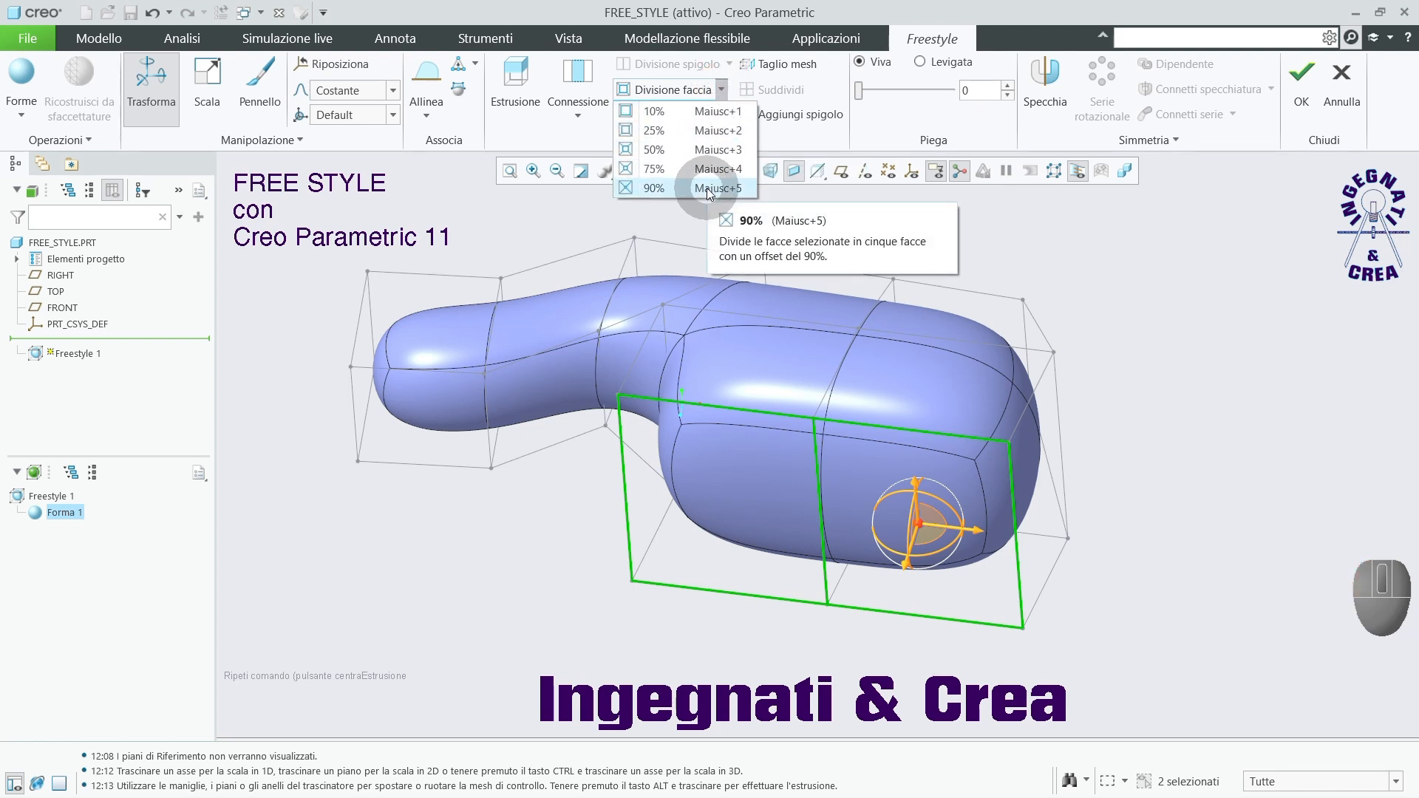
pyautogui.click(698, 112)
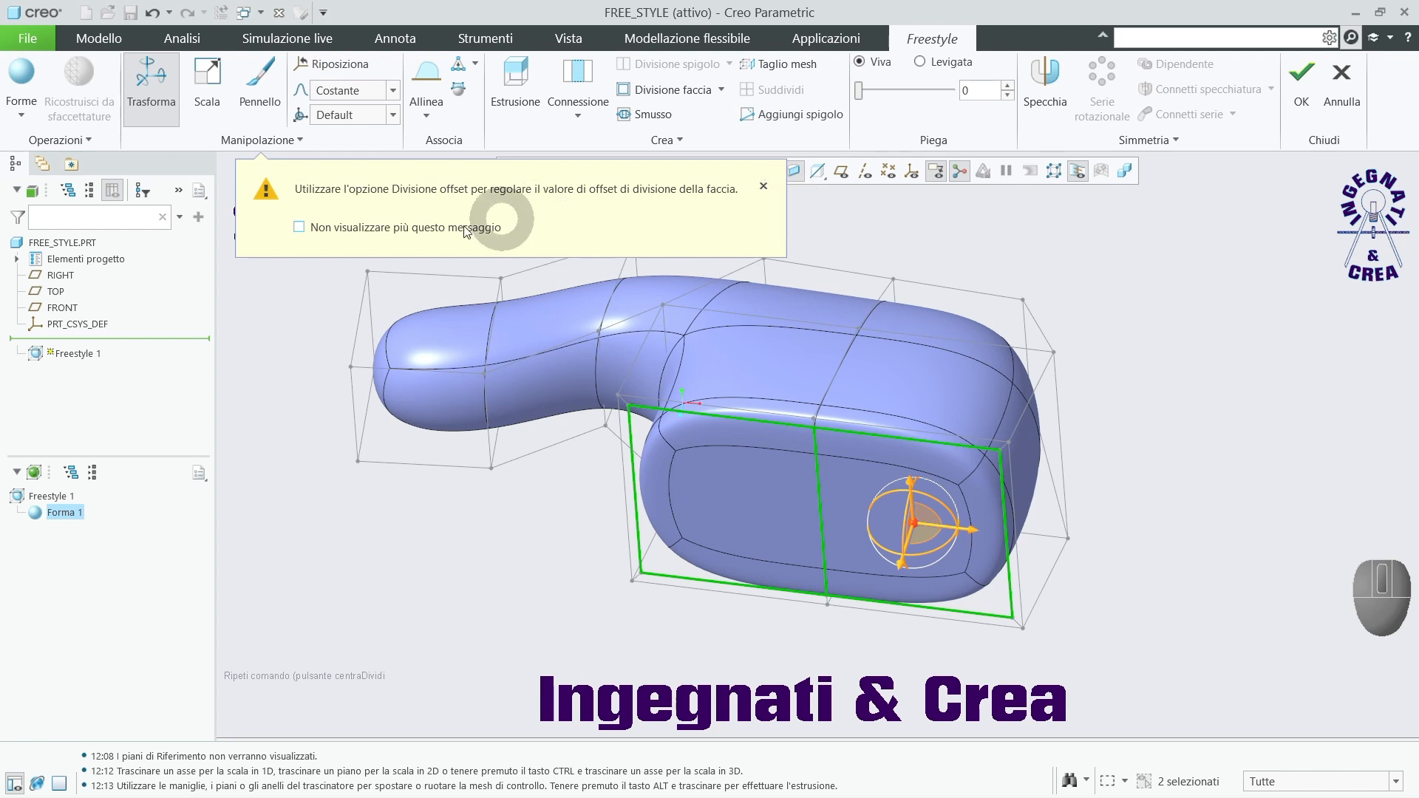
pyautogui.click(298, 230)
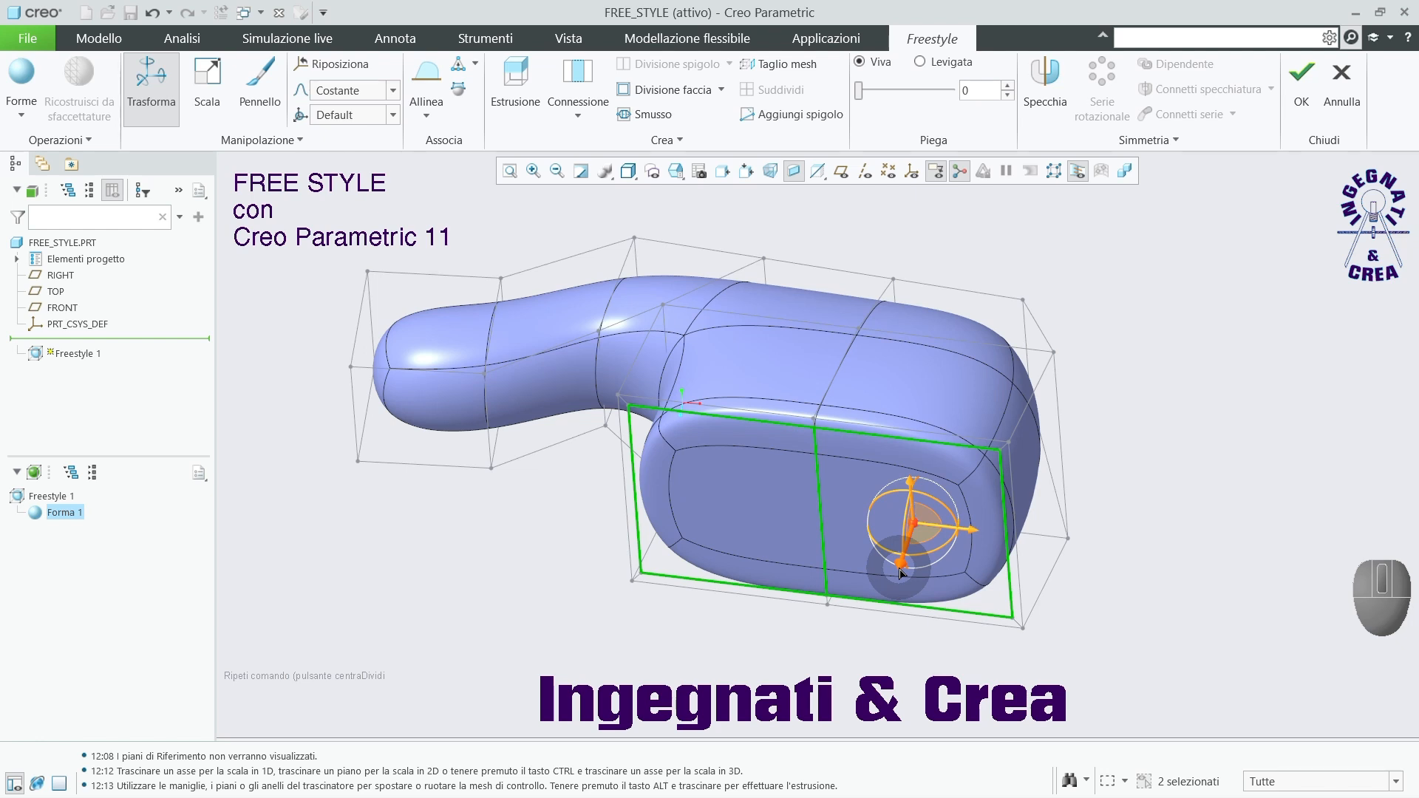
pyautogui.moveTo(901, 571); pyautogui.dragTo(917, 546)
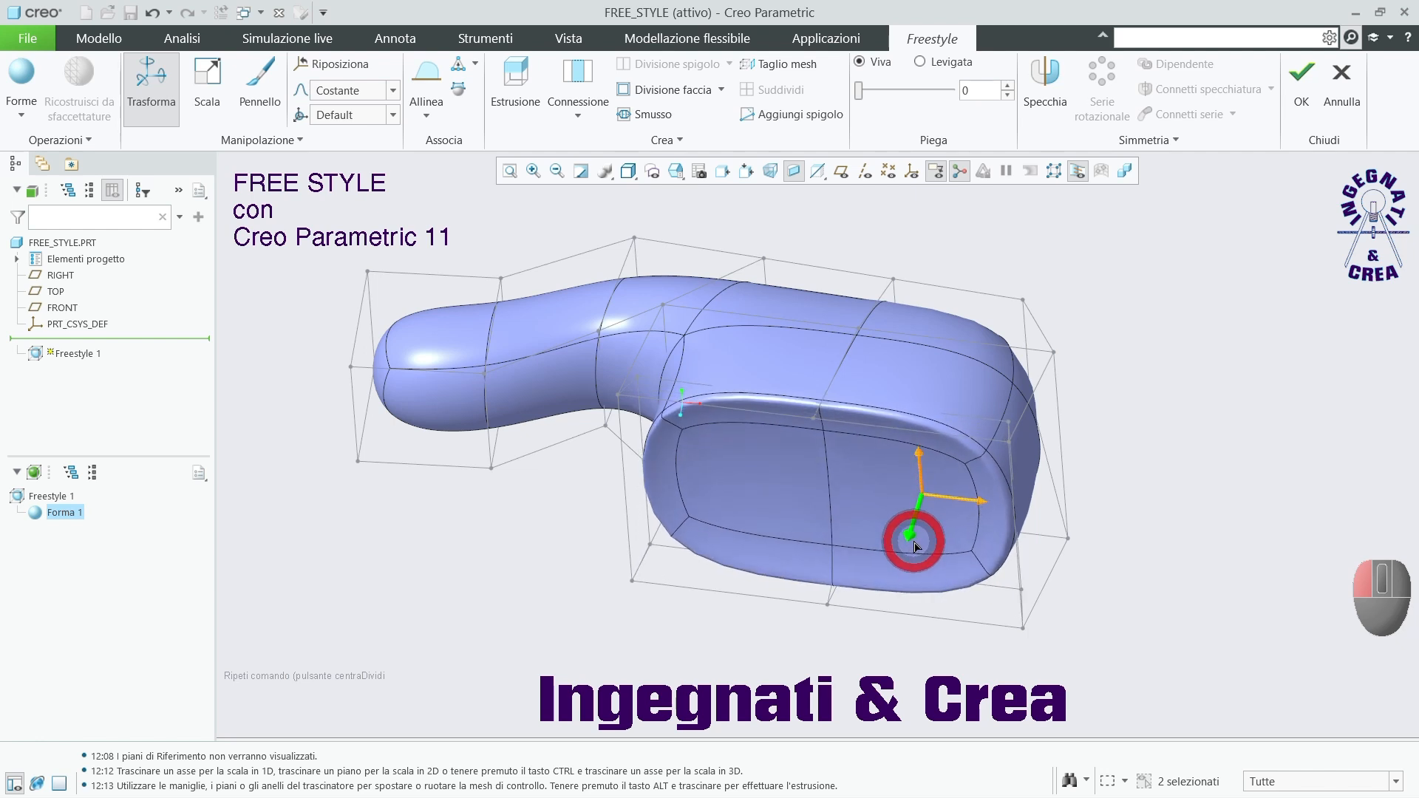
pyautogui.click(1183, 424)
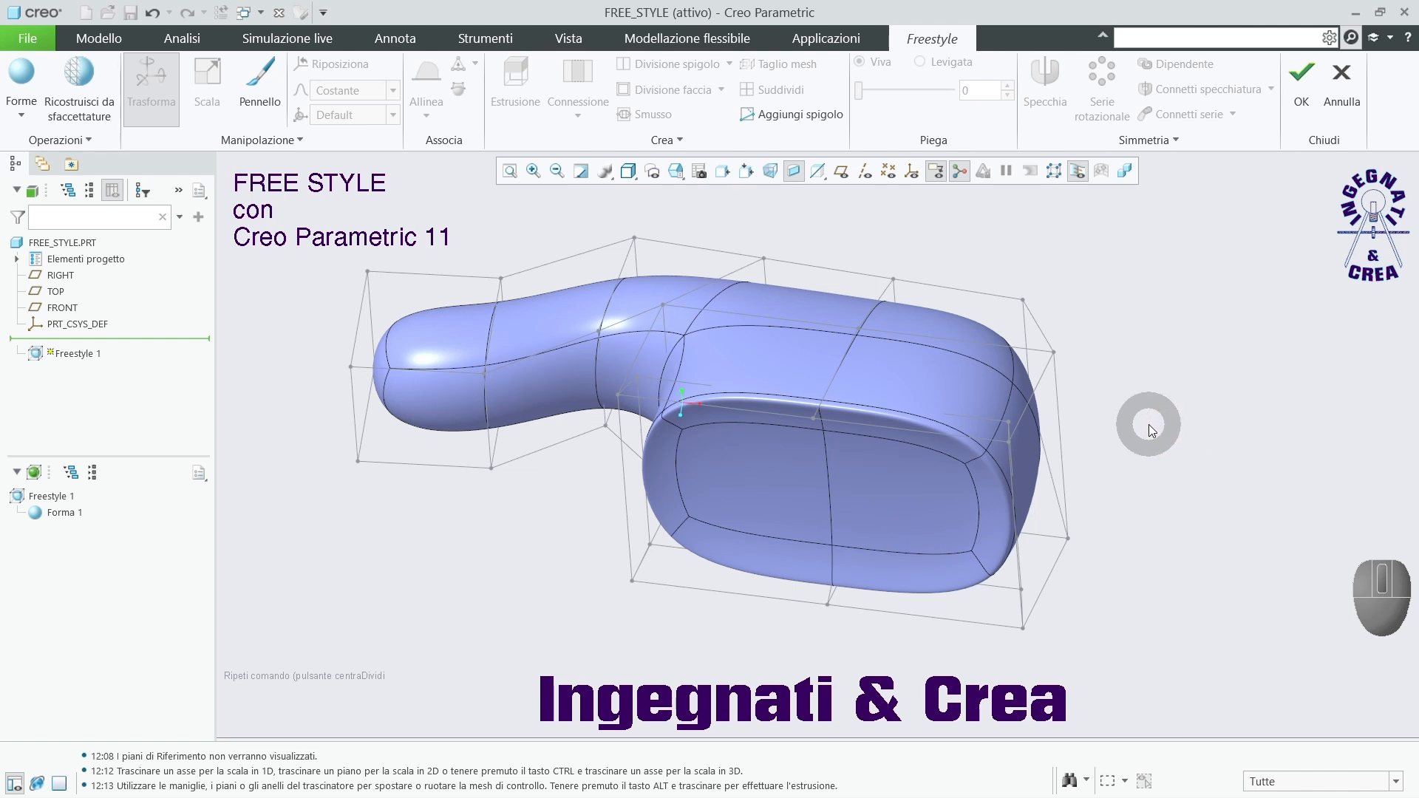
# In the default front orientation, pull the block's upper and lower corner vertices at the +X end diagonally outward.
pyautogui.hotkey('ctrl', 'd')
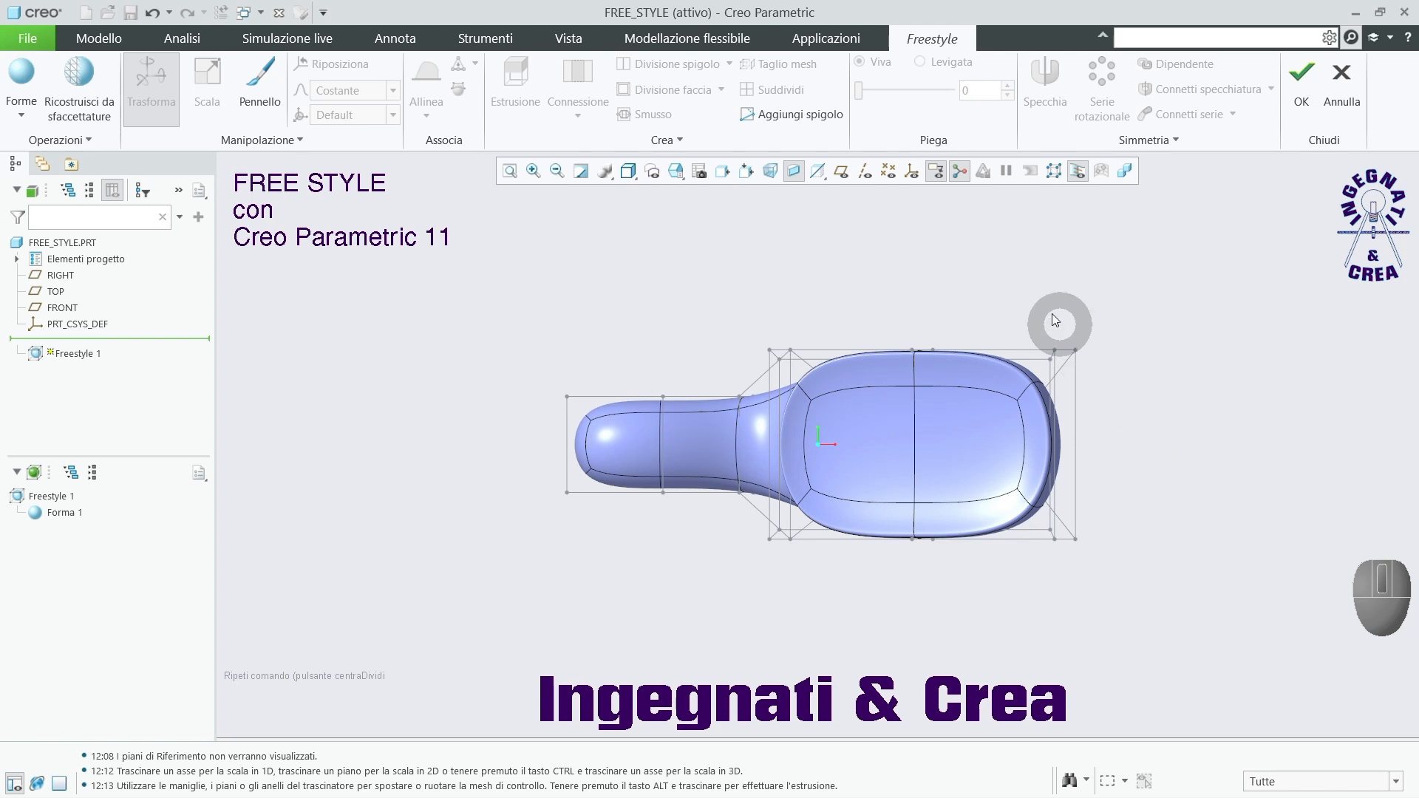
pyautogui.click(1009, 300)
pyautogui.moveTo(1009, 301); pyautogui.dragTo(1122, 386)
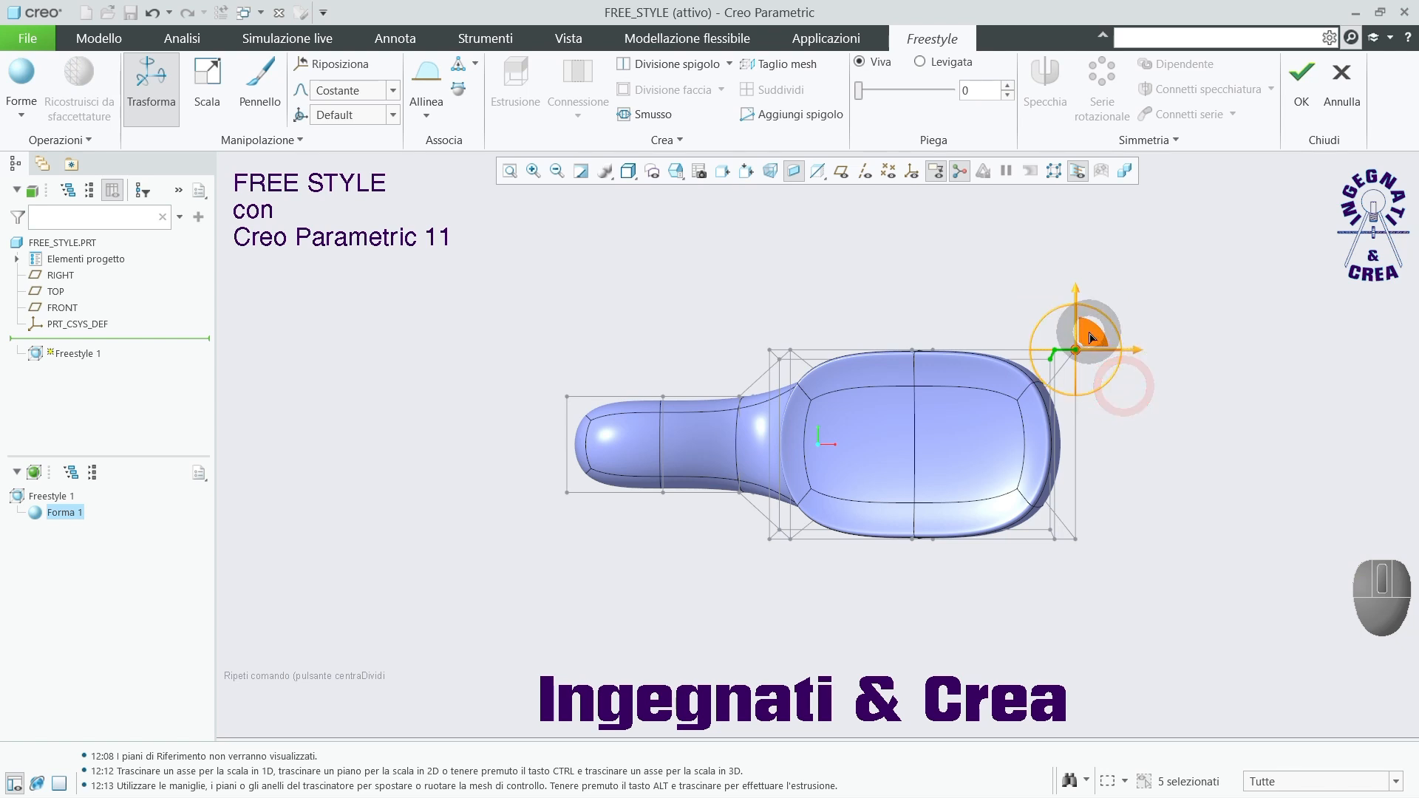
pyautogui.moveTo(1087, 334); pyautogui.dragTo(1110, 321)
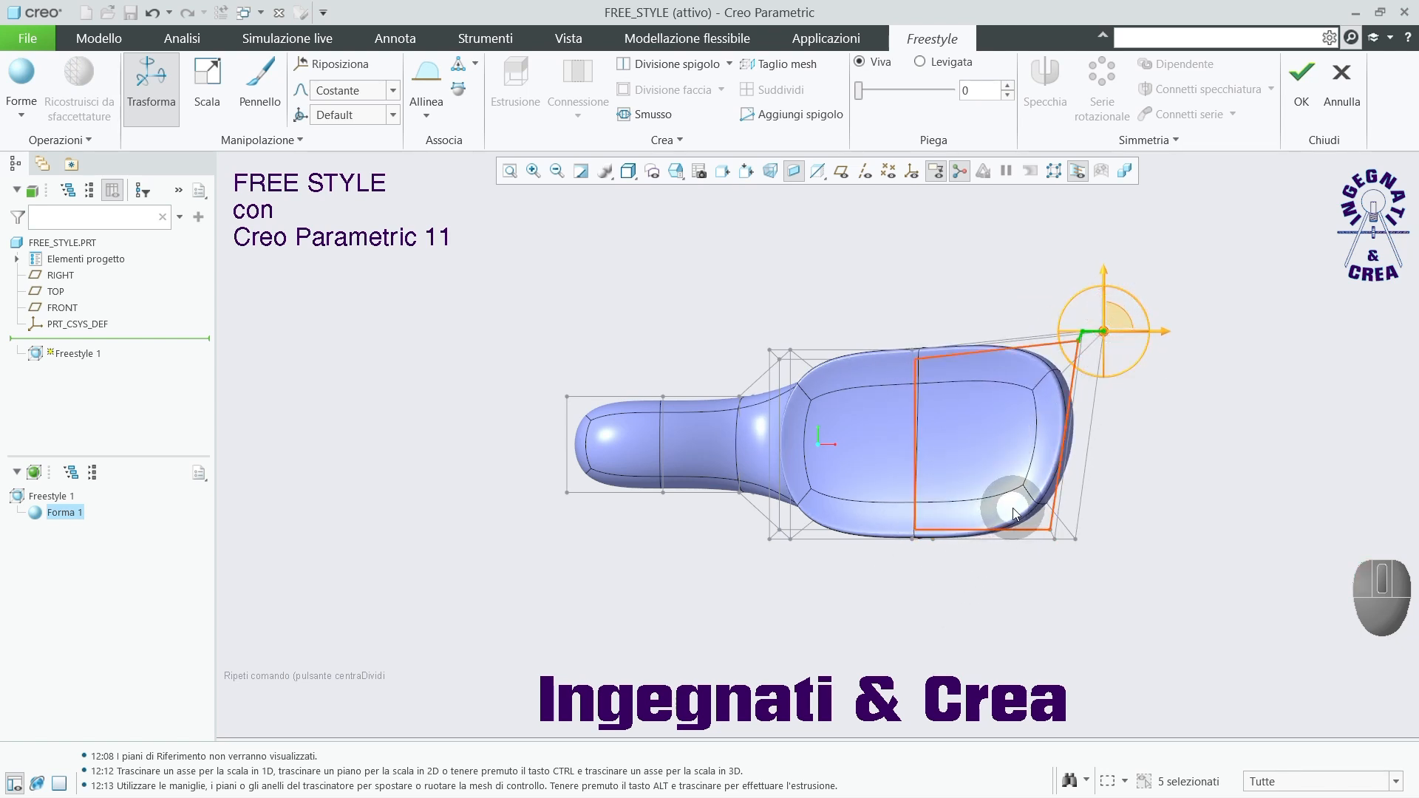
pyautogui.moveTo(1002, 484); pyautogui.dragTo(1092, 544)
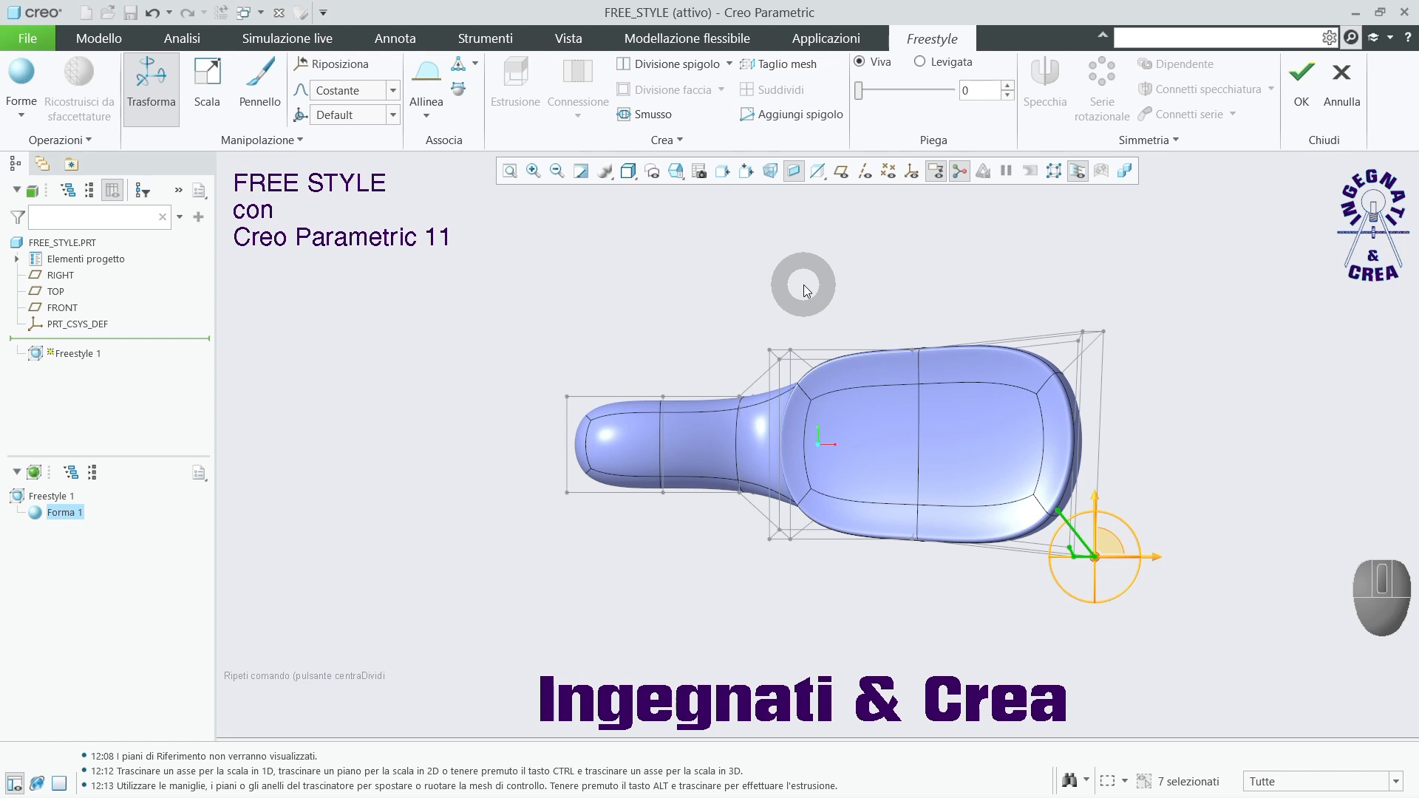
# In the TOP orientation, shift the rear corner and middle vertices at the block's +X end toward -X to slant that end.
pyautogui.press('t')
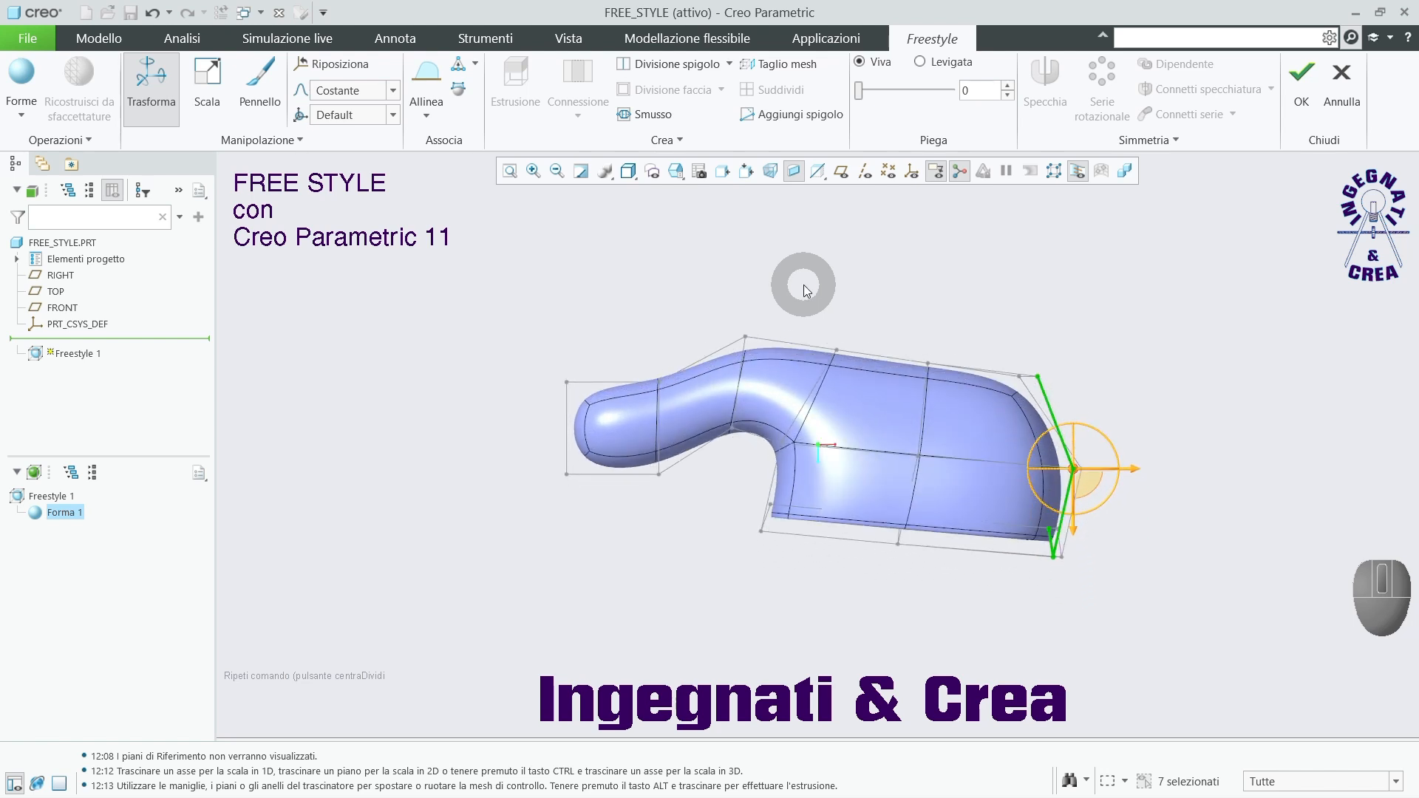
pyautogui.click(898, 288)
pyautogui.moveTo(970, 296); pyautogui.dragTo(1085, 489)
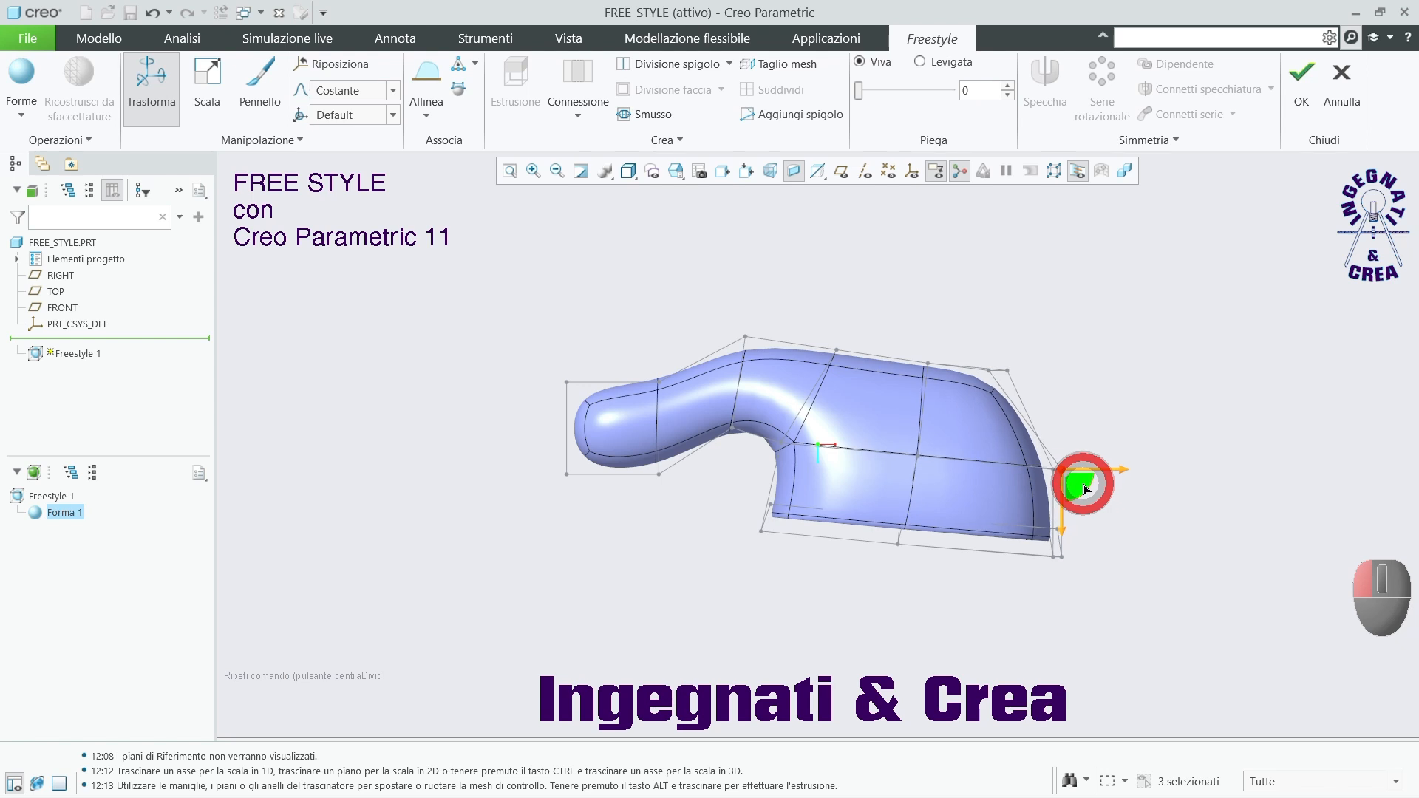
pyautogui.click(1136, 384)
pyautogui.moveTo(946, 337); pyautogui.dragTo(1025, 411)
pyautogui.click(1188, 417)
pyautogui.moveTo(1157, 521); pyautogui.dragTo(1170, 422, button='middle')
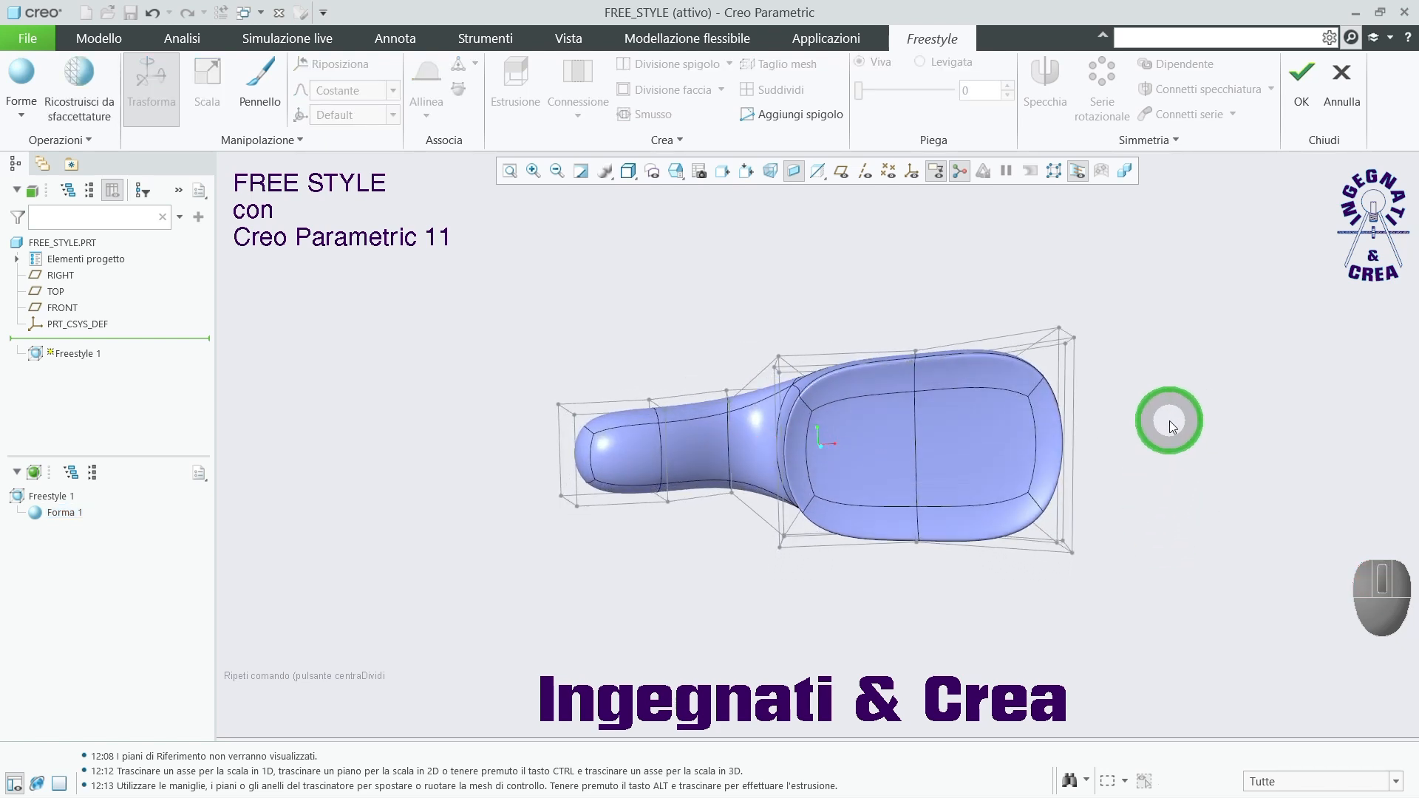
# In the default front orientation, move the neck's end segment at the -X end down along Y, tilt it slightly, and clear the selection.
pyautogui.hotkey('ctrl', 'd')
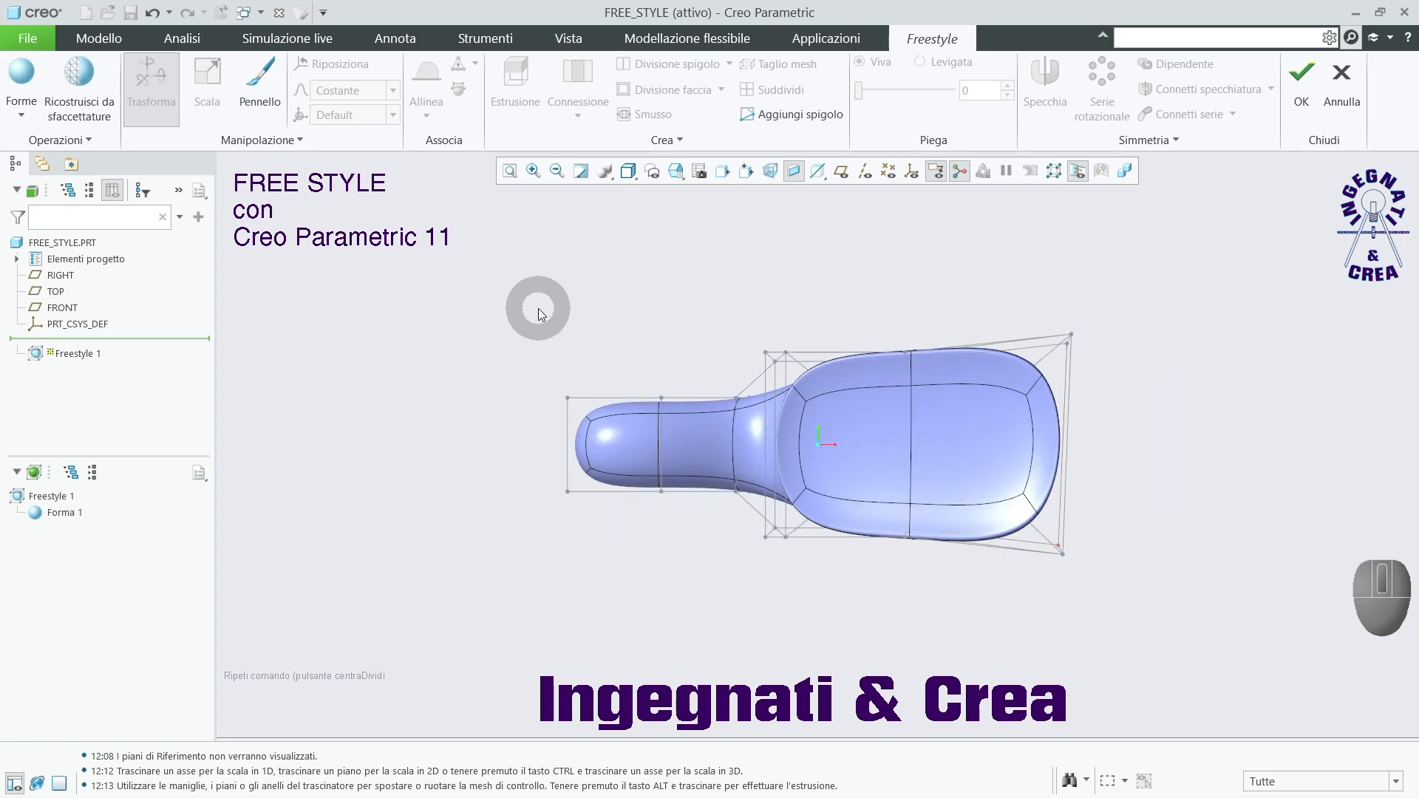
pyautogui.moveTo(538, 308); pyautogui.dragTo(695, 586)
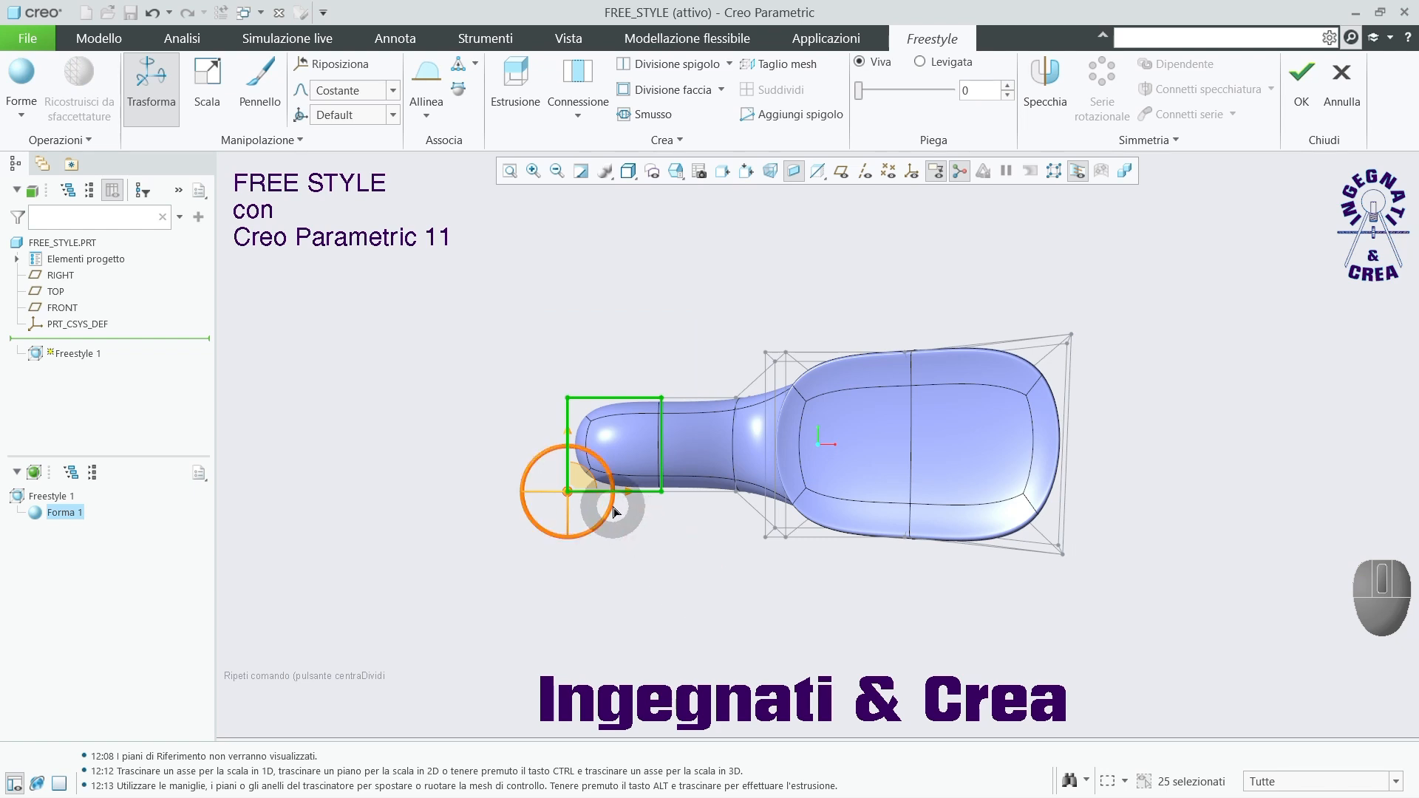
pyautogui.moveTo(578, 485); pyautogui.dragTo(603, 545)
pyautogui.click(707, 579)
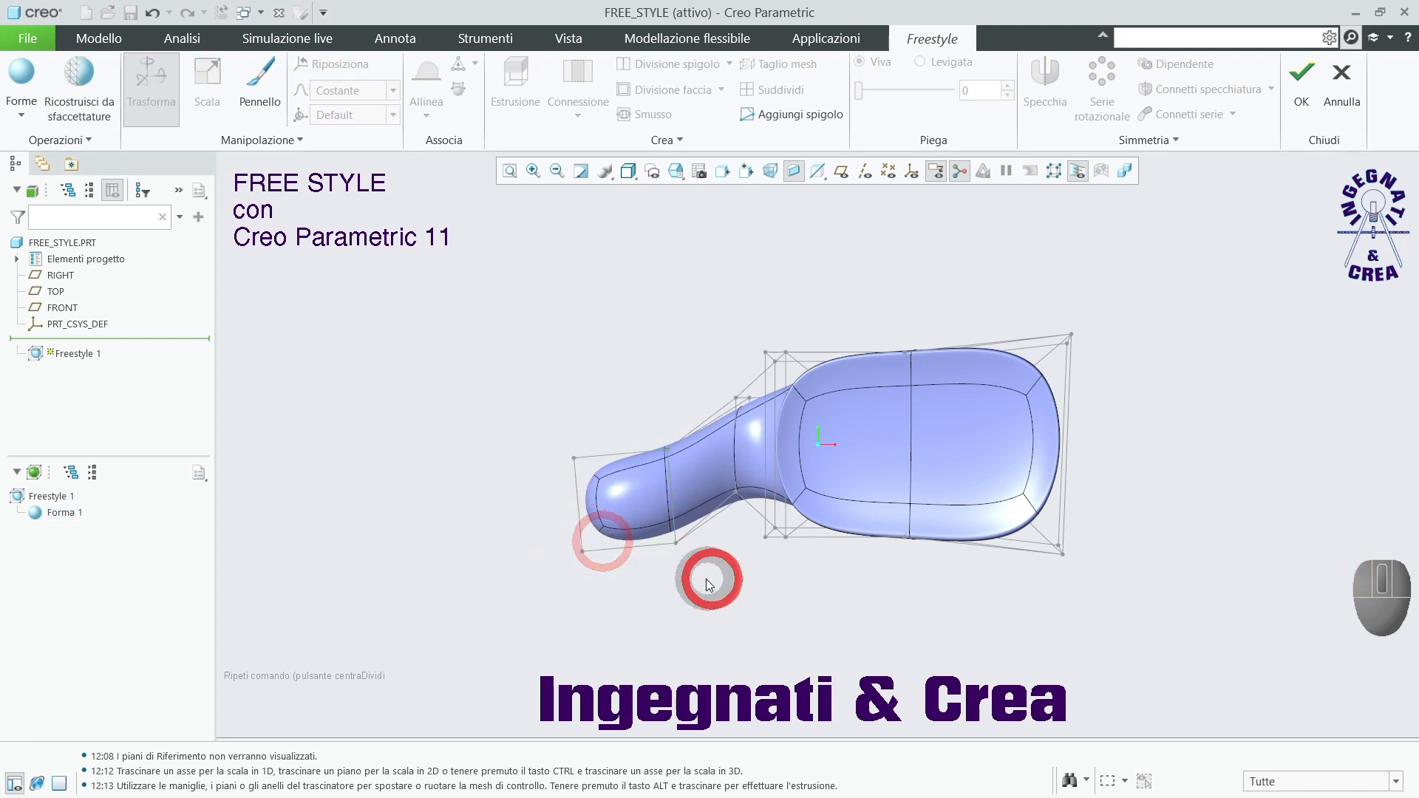
# Apply a hard crease (Viva) of 100 to the end face of the neck.
pyautogui.click(624, 617)
pyautogui.moveTo(625, 613); pyautogui.dragTo(700, 637, button='middle')
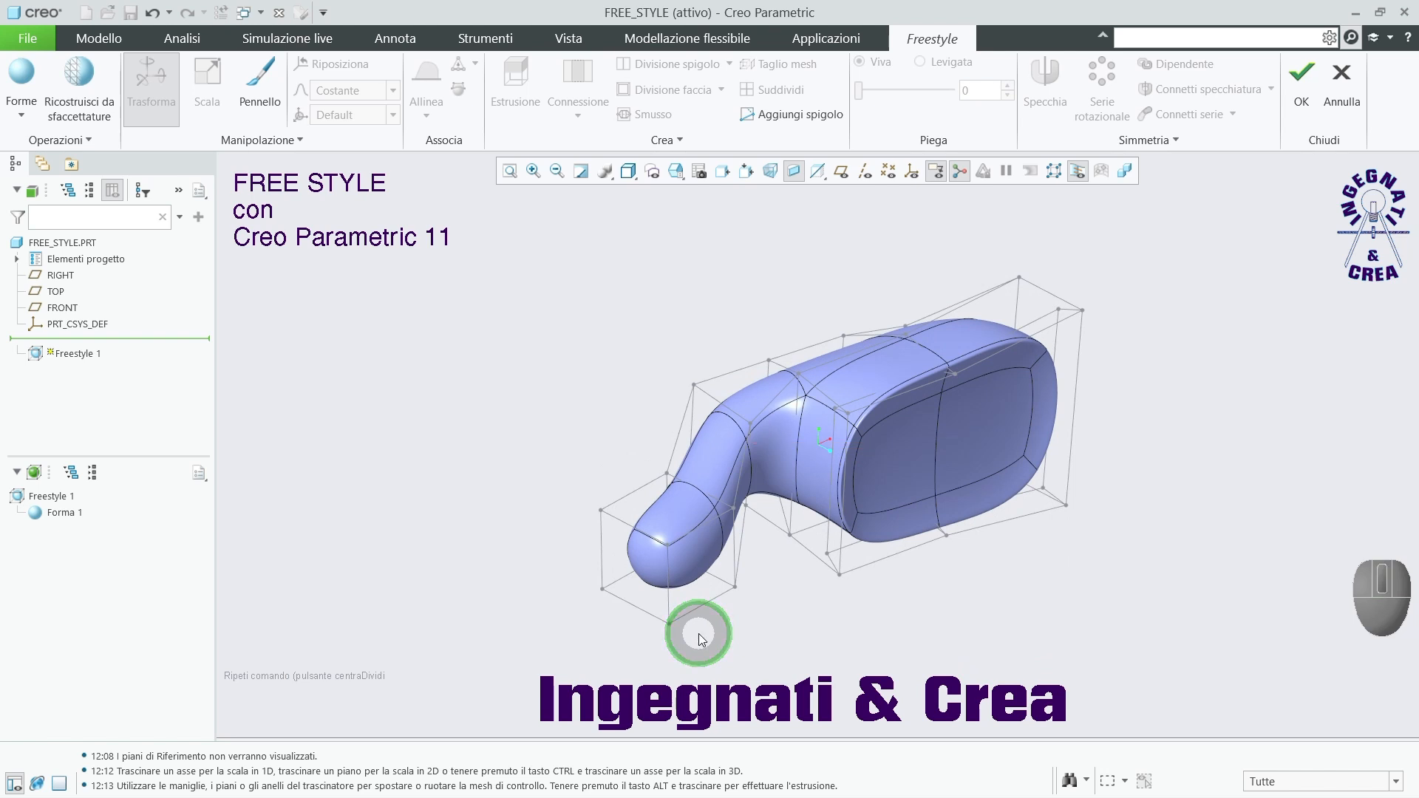
pyautogui.scroll(3, 628, 634)
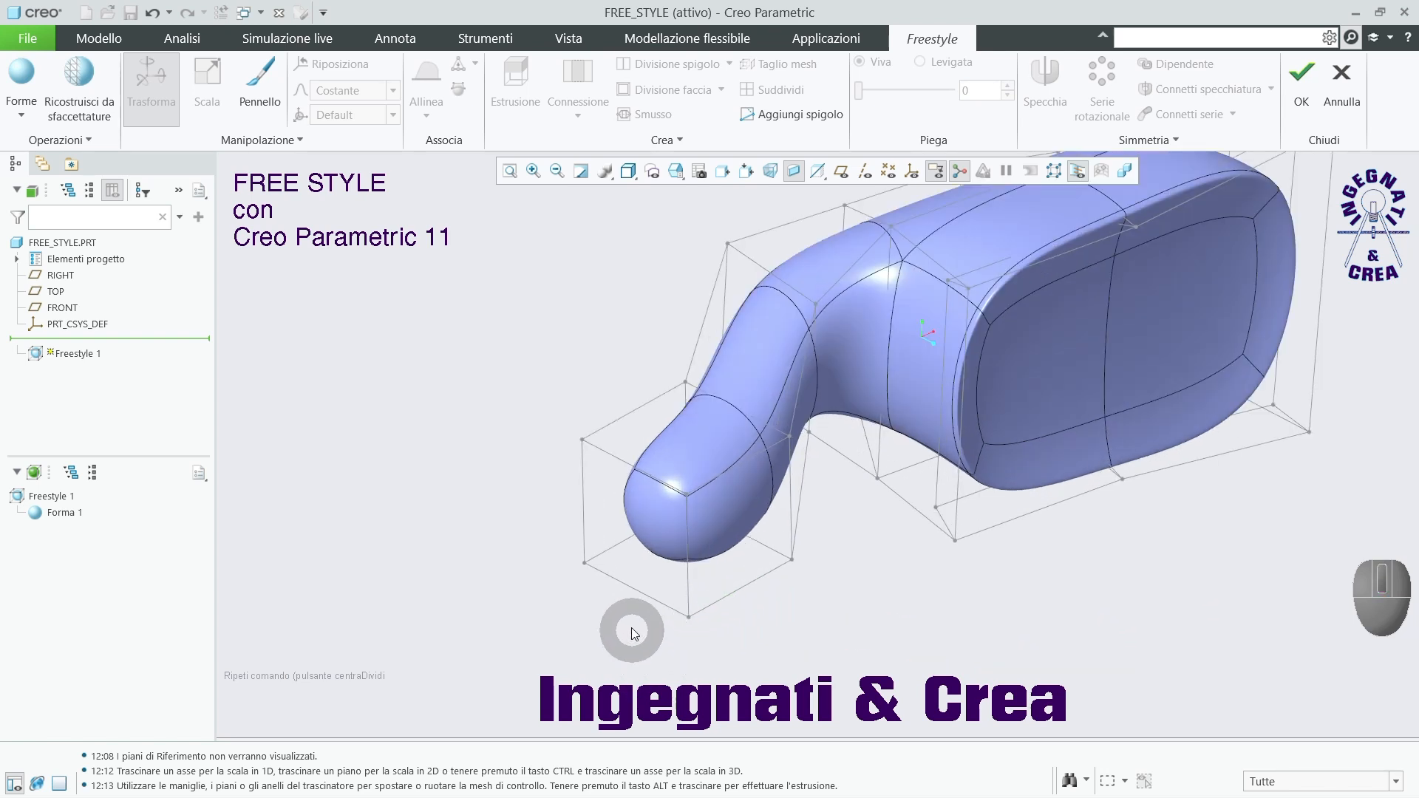
pyautogui.click(643, 561)
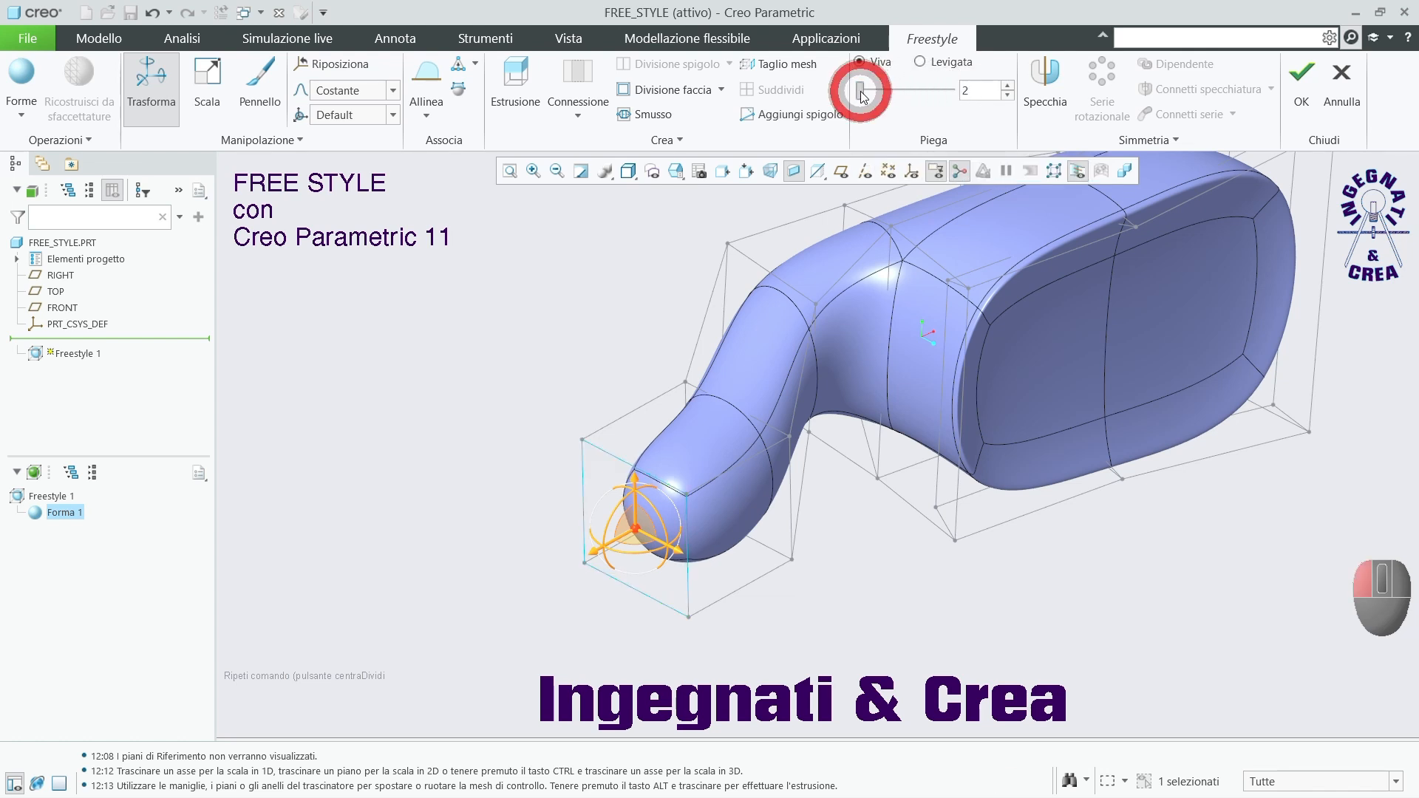
pyautogui.moveTo(861, 95); pyautogui.dragTo(895, 96)
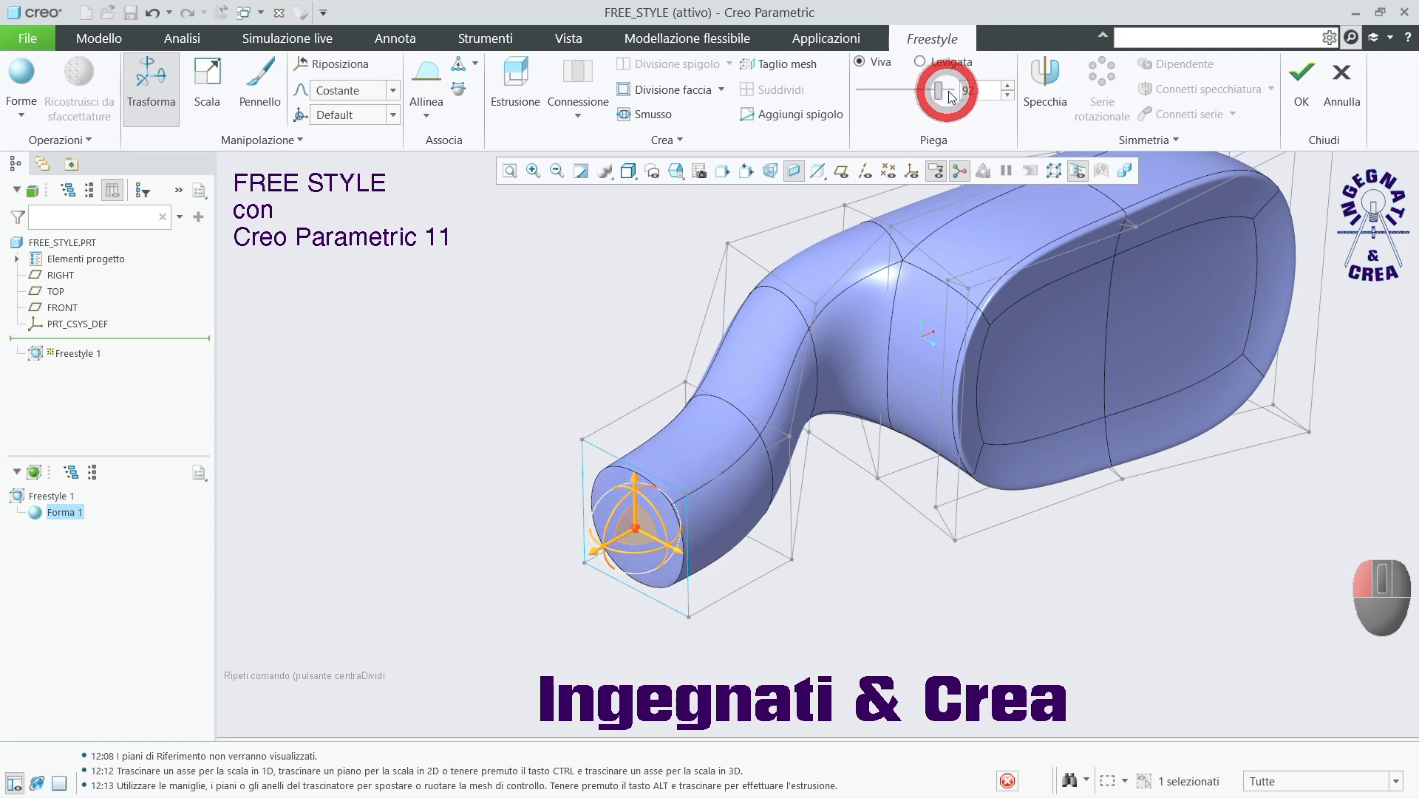
pyautogui.click(561, 328)
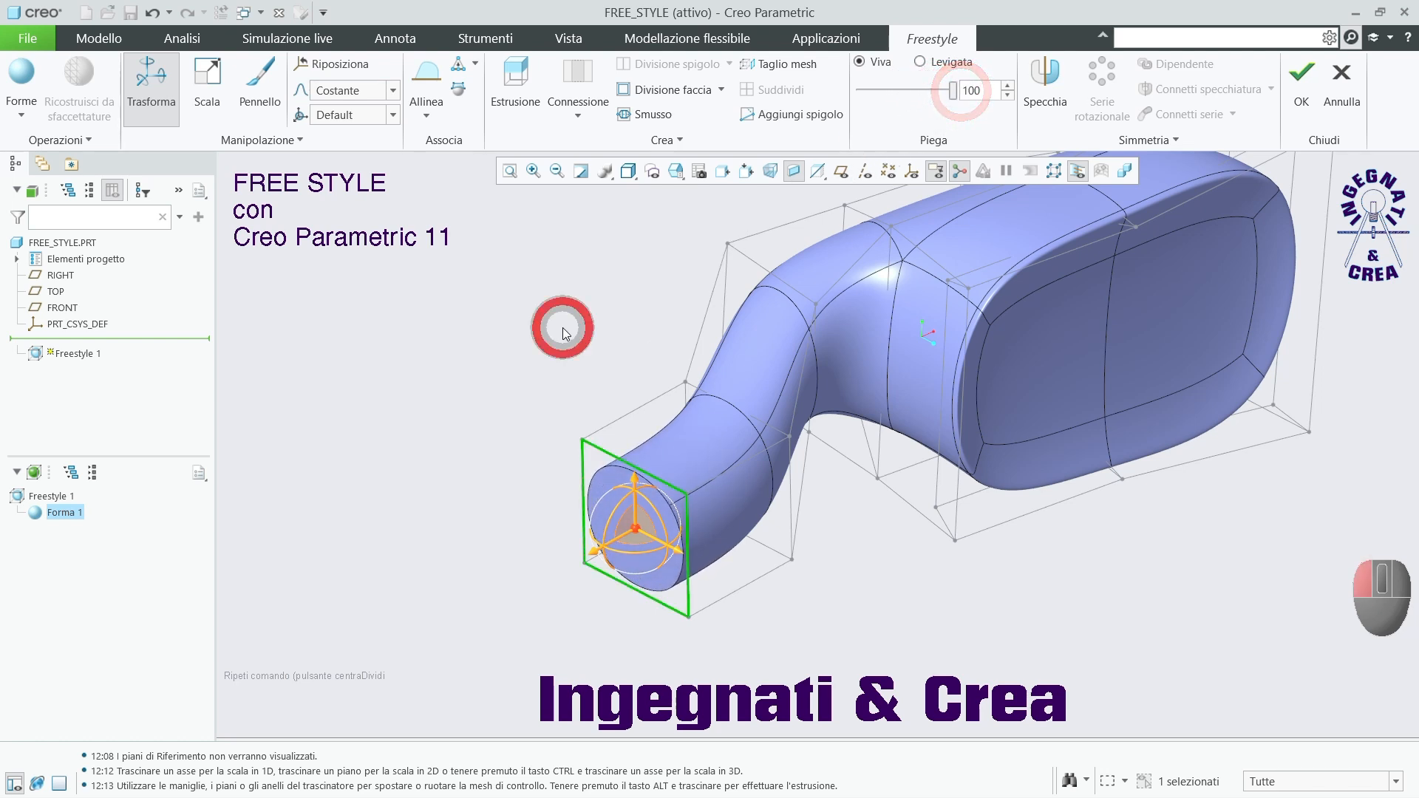
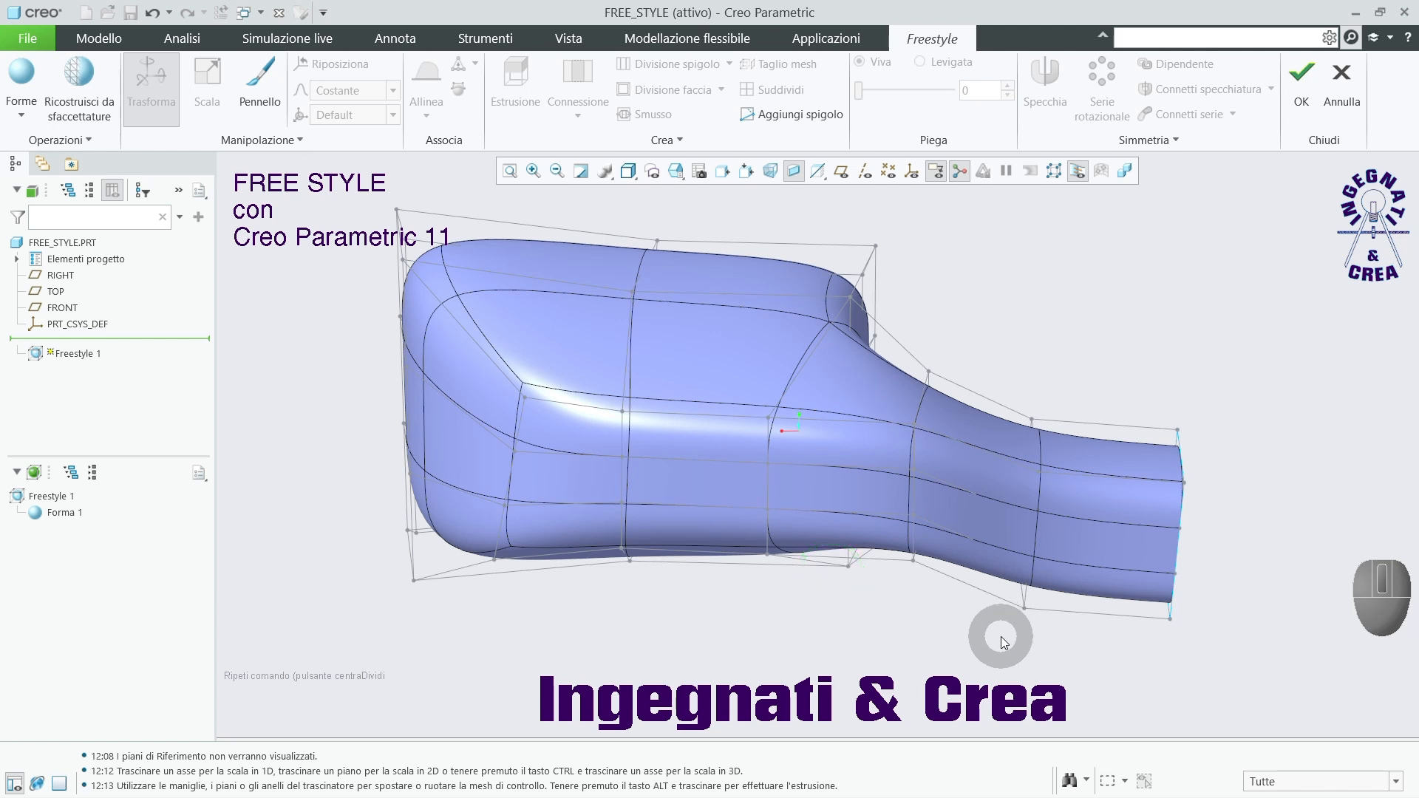
# Connect the two opposite central faces on the neck's bent segment with Connetti to create a through opening.
pyautogui.click(964, 507)
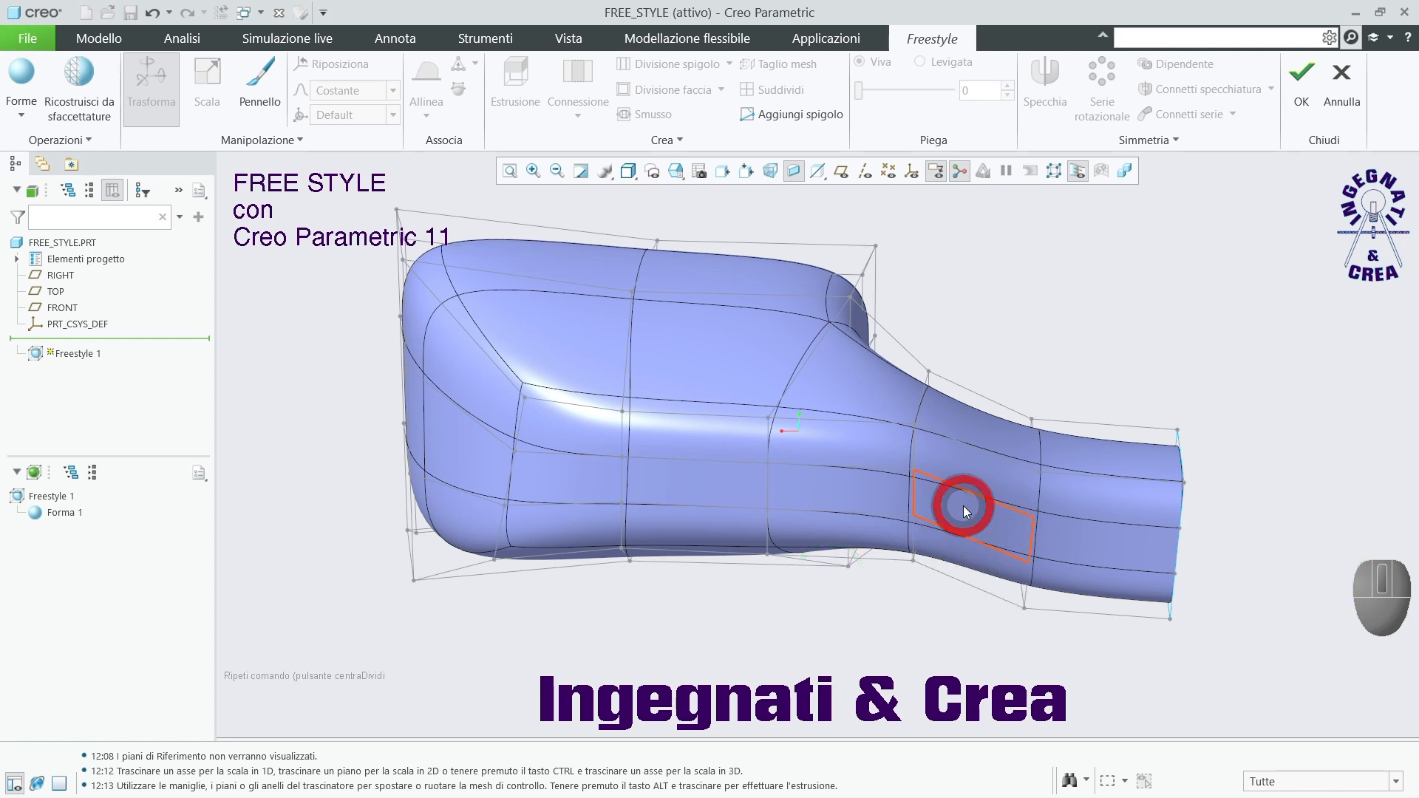
pyautogui.moveTo(938, 587); pyautogui.dragTo(776, 601, button='middle')
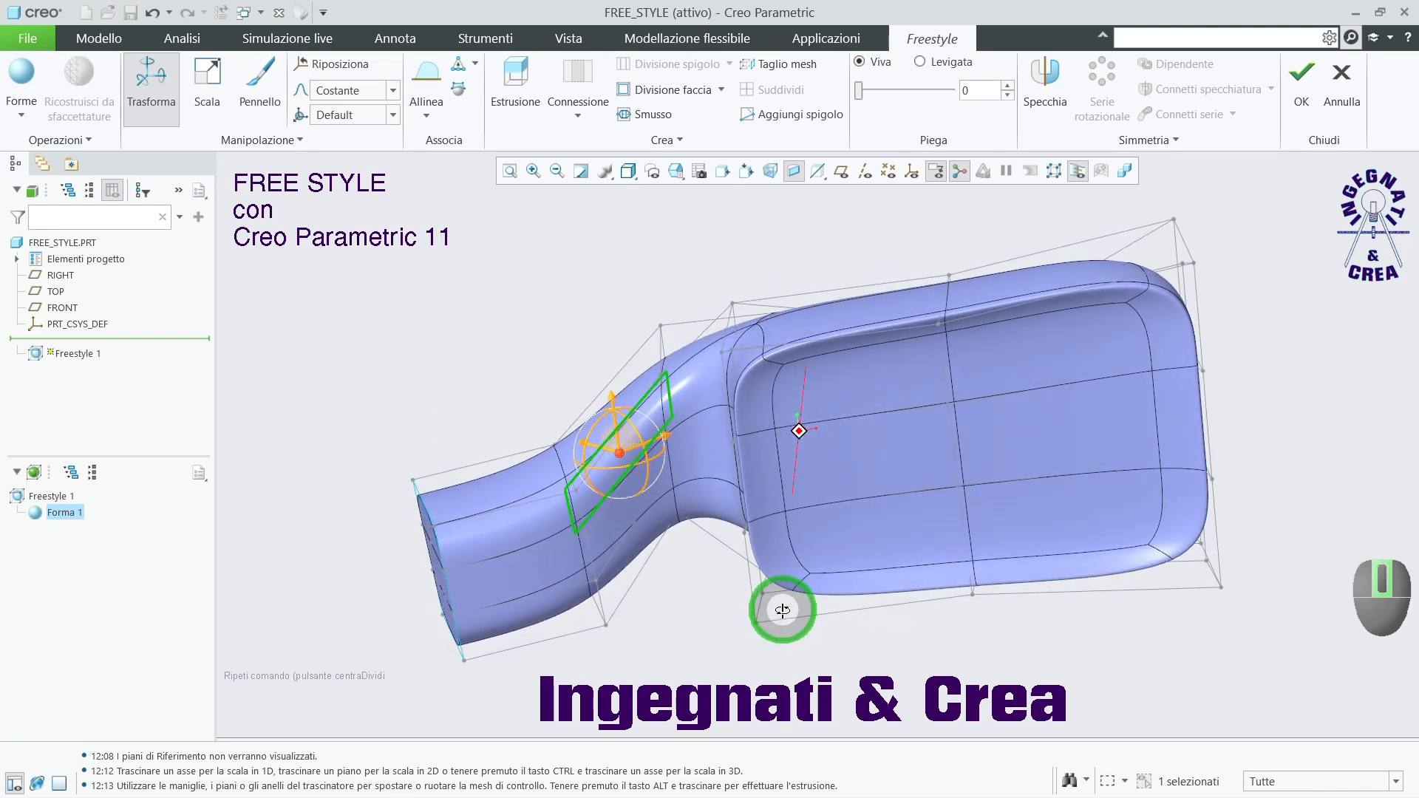
pyautogui.keyDown('ctrl'); pyautogui.click(627, 513); pyautogui.keyUp('ctrl')
pyautogui.moveTo(618, 611); pyautogui.dragTo(724, 617, button='middle')
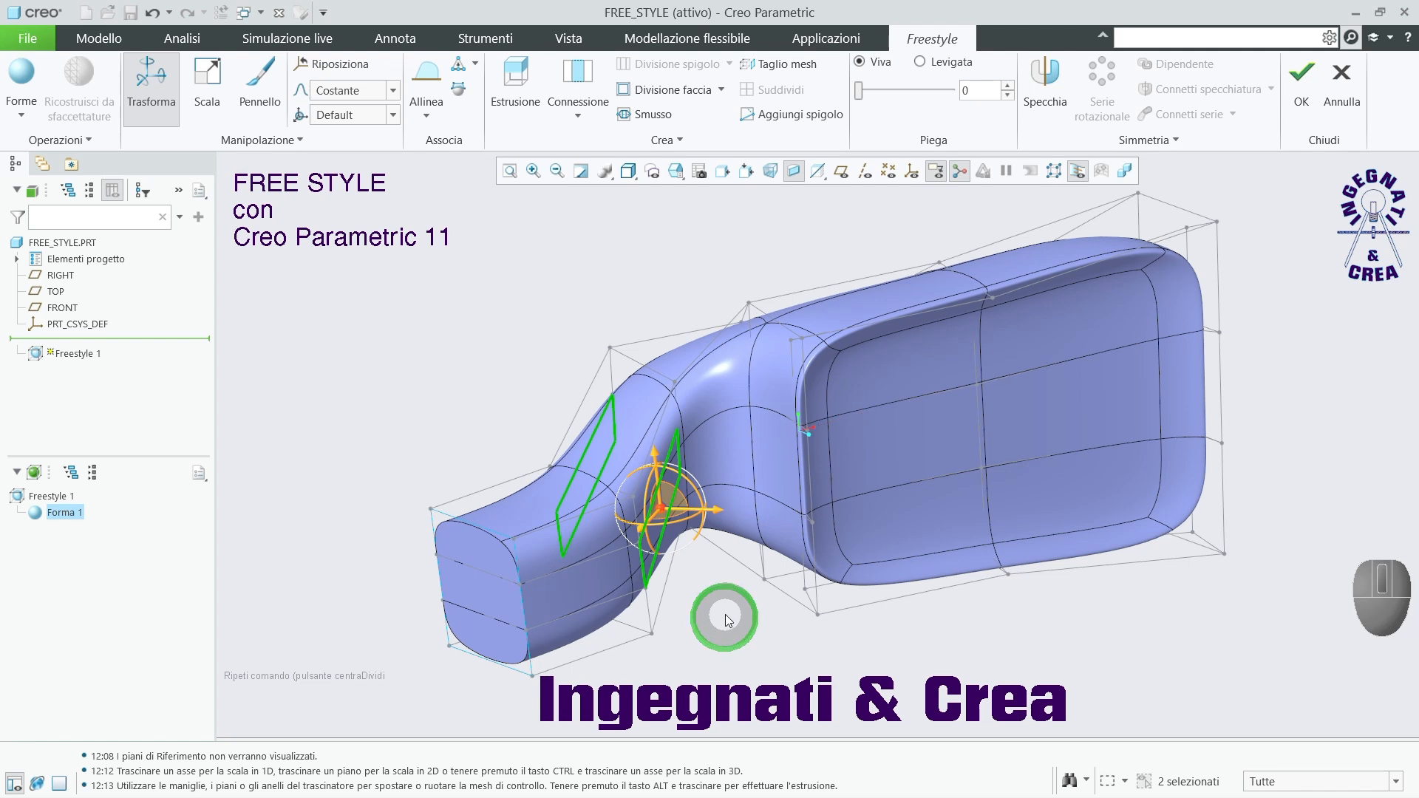
pyautogui.click(589, 121)
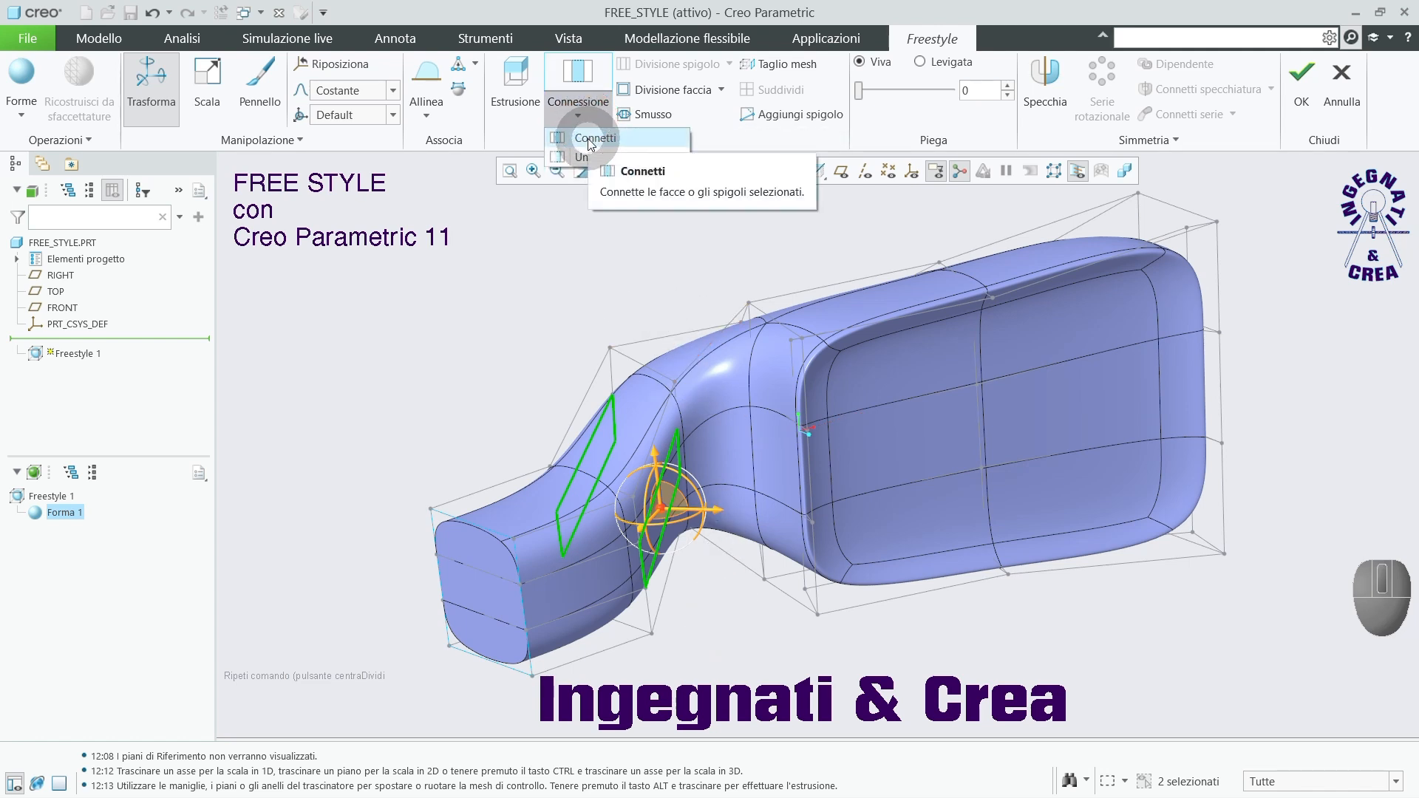
pyautogui.click(588, 139)
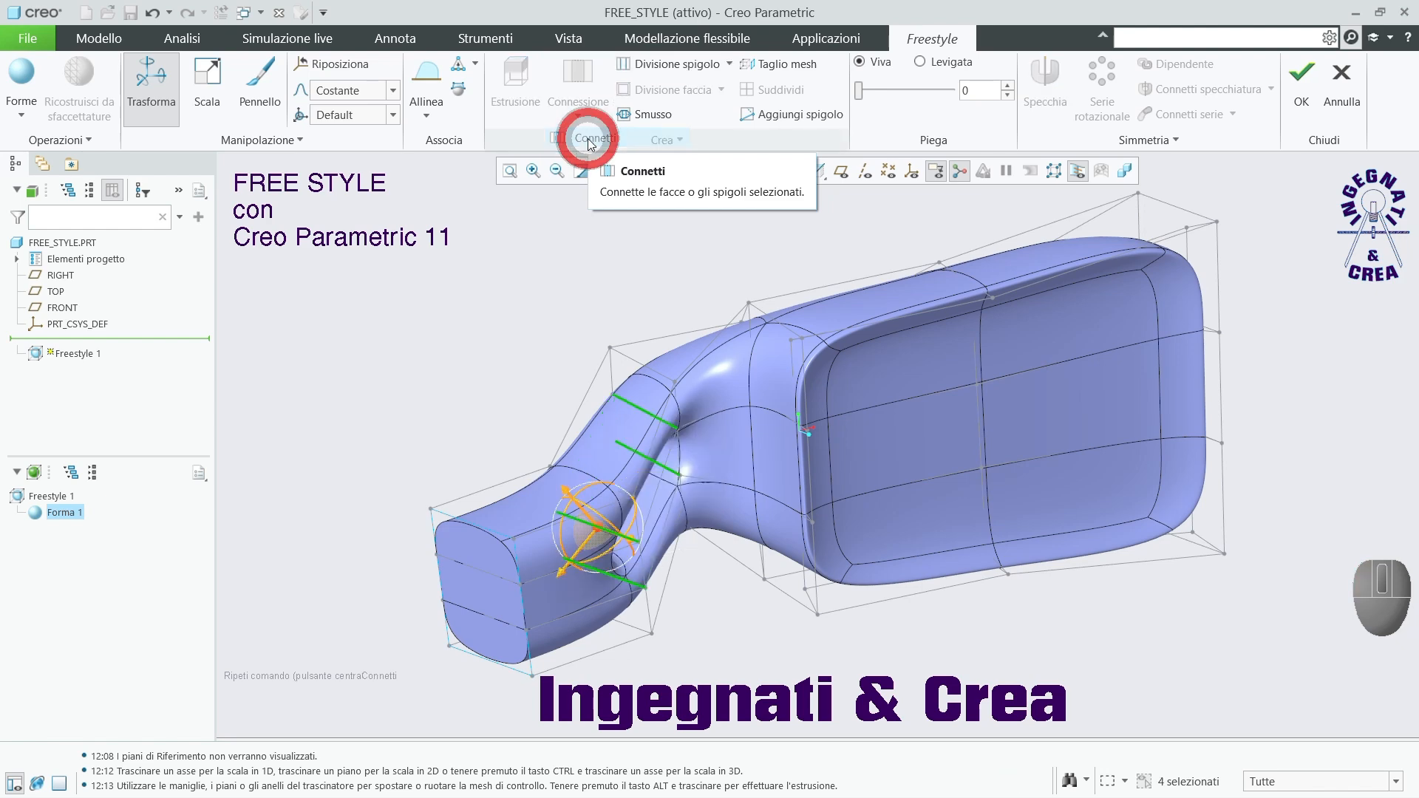
# In the front view, move the mesh loop at the opening's -X end toward -X and slightly down to lengthen the opening.
pyautogui.click(485, 329)
pyautogui.moveTo(483, 321); pyautogui.dragTo(597, 591, button='middle')
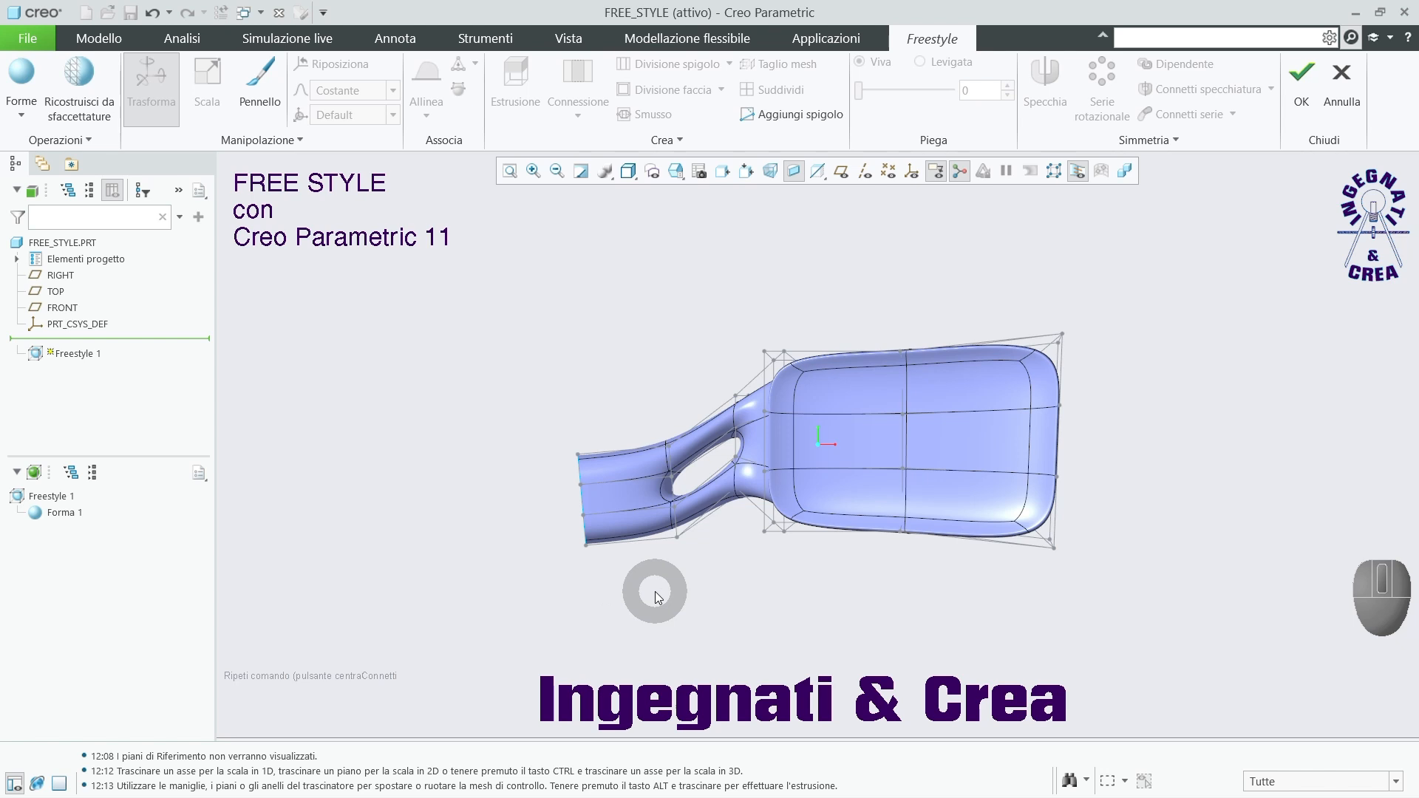
pyautogui.moveTo(651, 592); pyautogui.dragTo(744, 426, button='middle')
pyautogui.scroll(2, 727, 381)
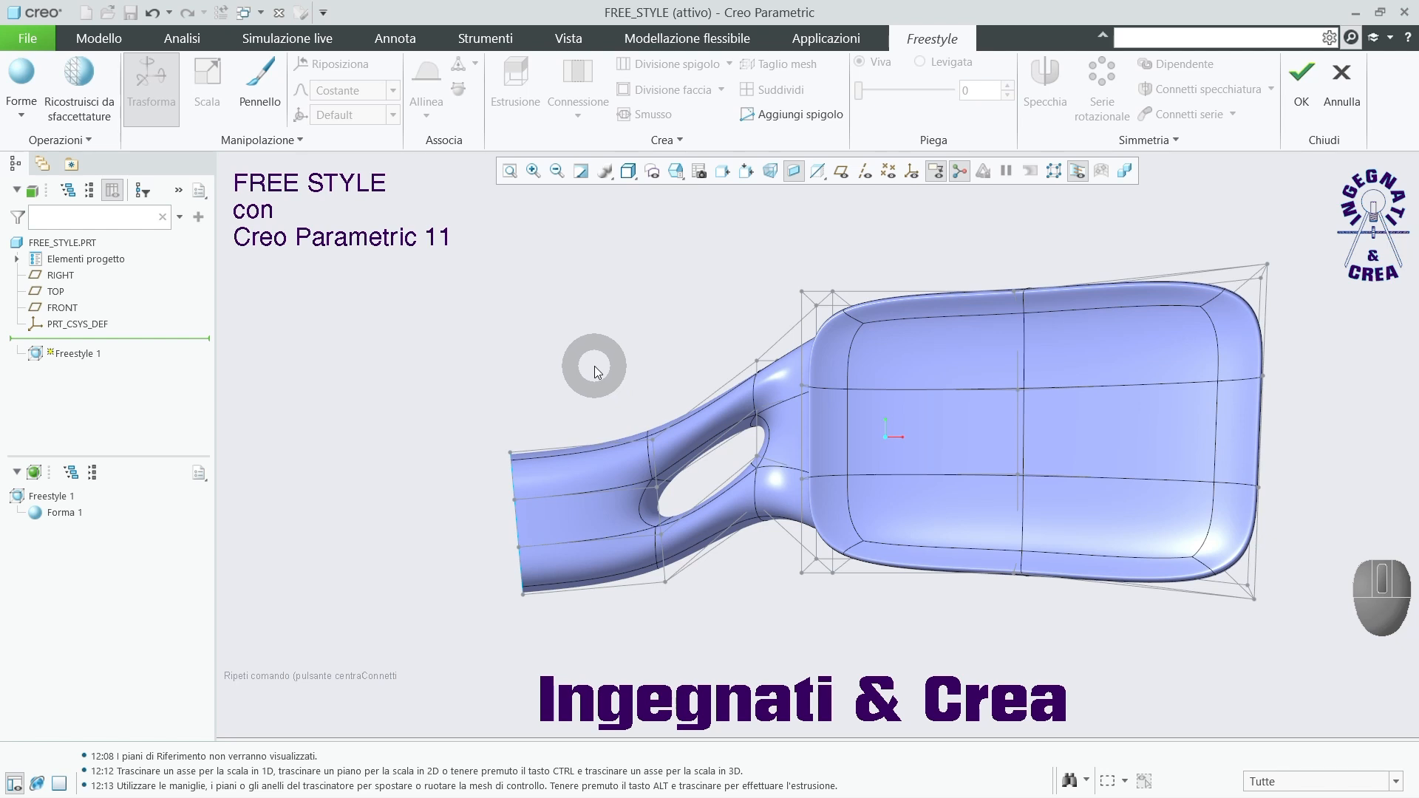
pyautogui.moveTo(595, 367); pyautogui.dragTo(703, 655)
pyautogui.moveTo(668, 422); pyautogui.dragTo(623, 435)
pyautogui.click(699, 666)
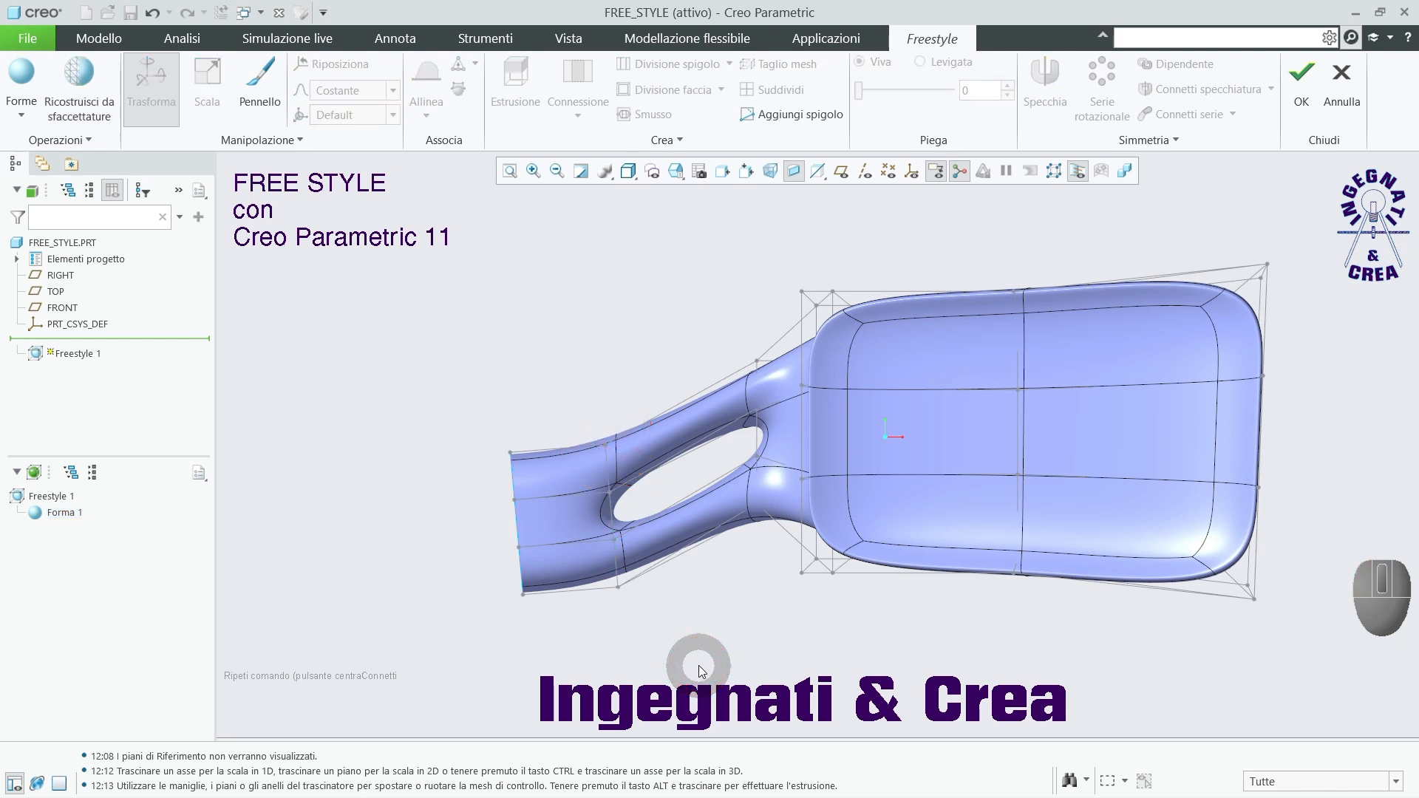
# Shift the mesh loop at the opening's block-side end slightly toward +X and clear the selection.
pyautogui.moveTo(731, 309); pyautogui.dragTo(759, 402)
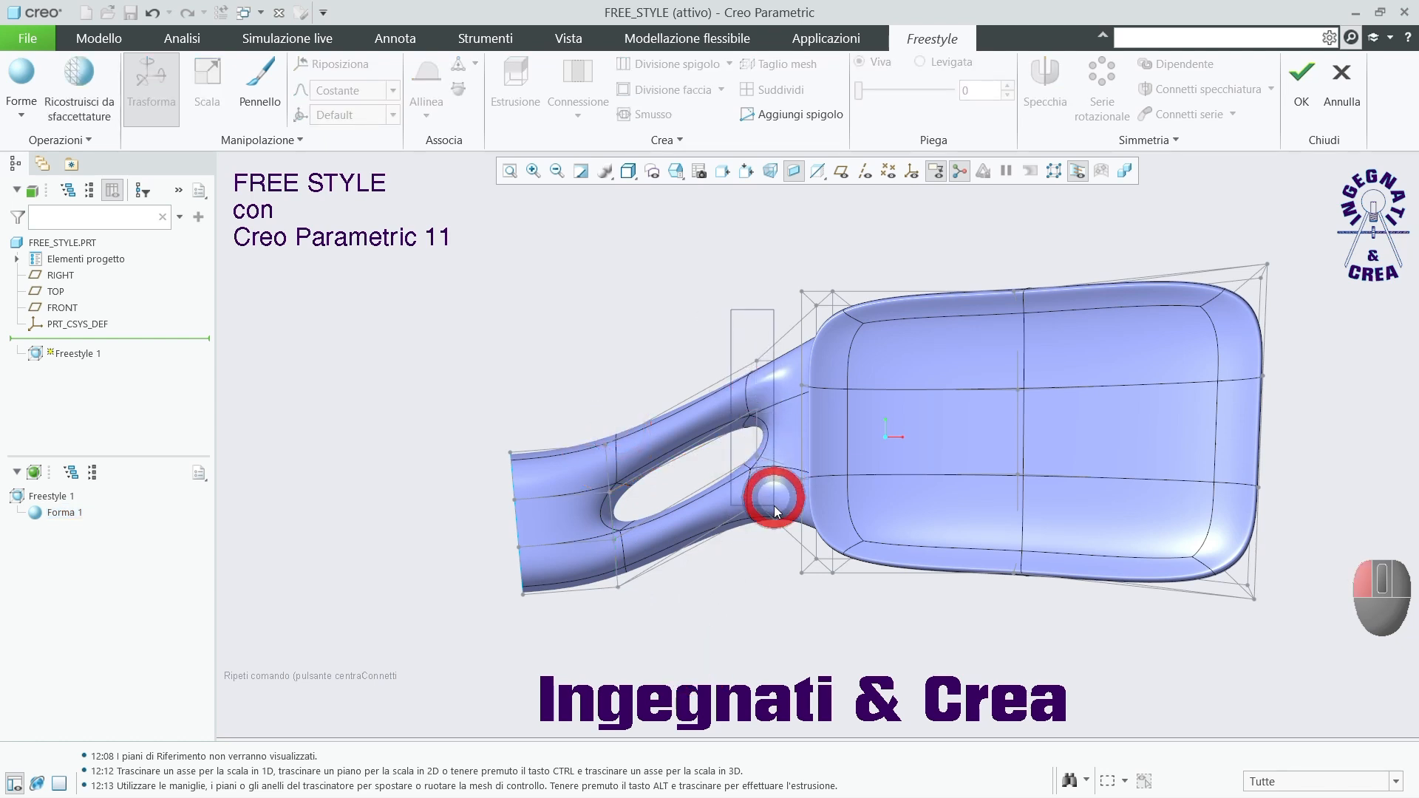
pyautogui.moveTo(774, 505); pyautogui.dragTo(774, 556)
pyautogui.moveTo(776, 346); pyautogui.dragTo(777, 346)
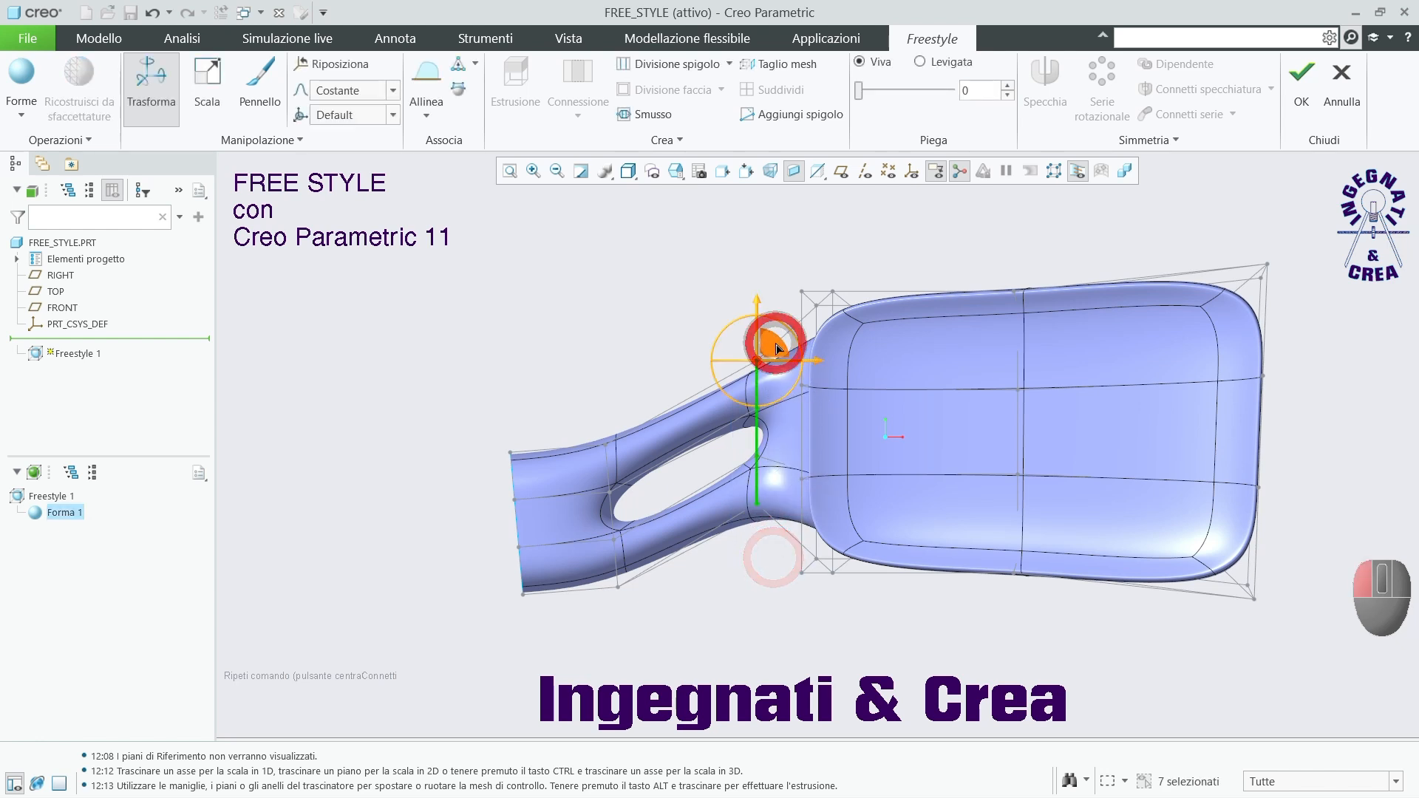
pyautogui.click(548, 308)
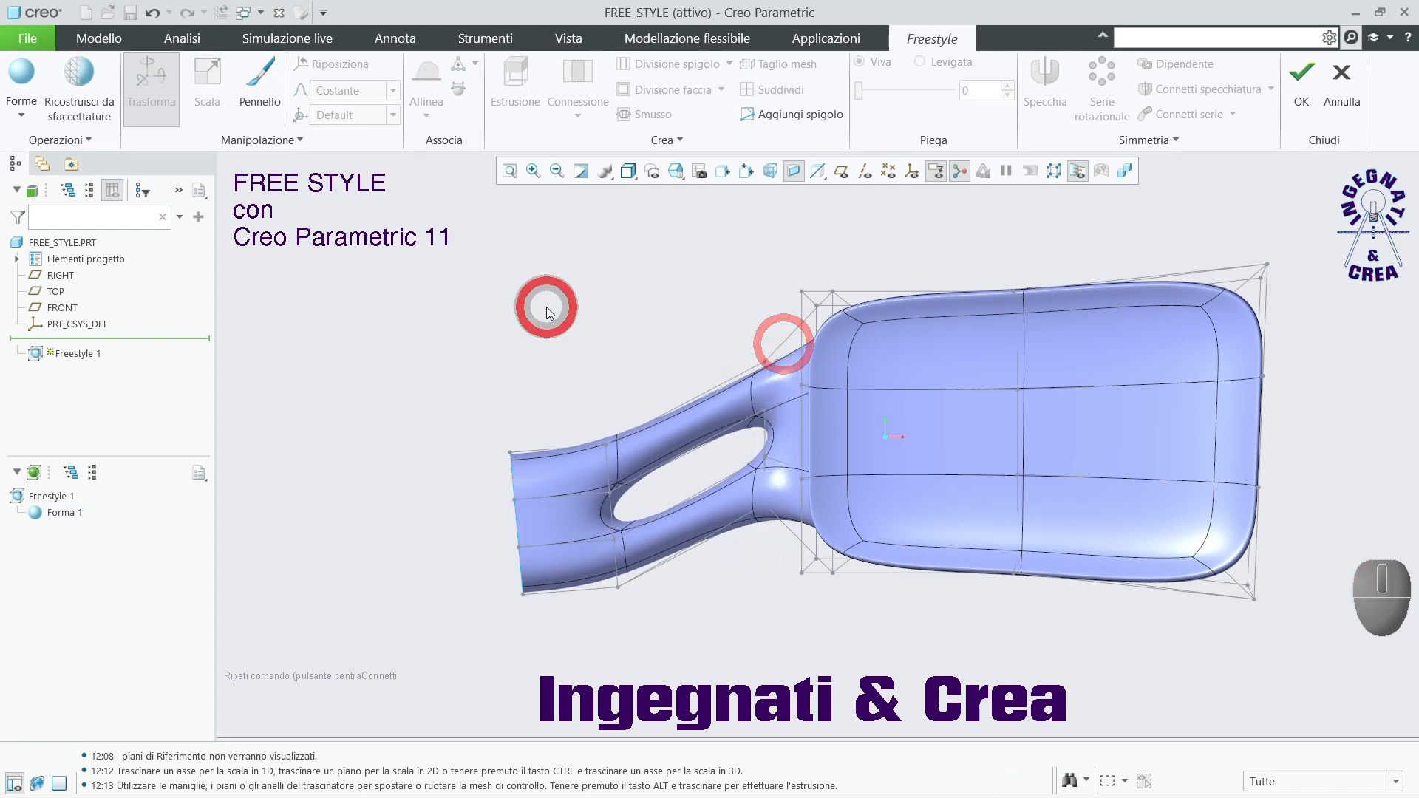
# Select the row of four central rear faces, reorient the dragger to the reference coordinate system, and push them inward to form a groove.
pyautogui.moveTo(622, 400); pyautogui.dragTo(477, 466, button='middle')
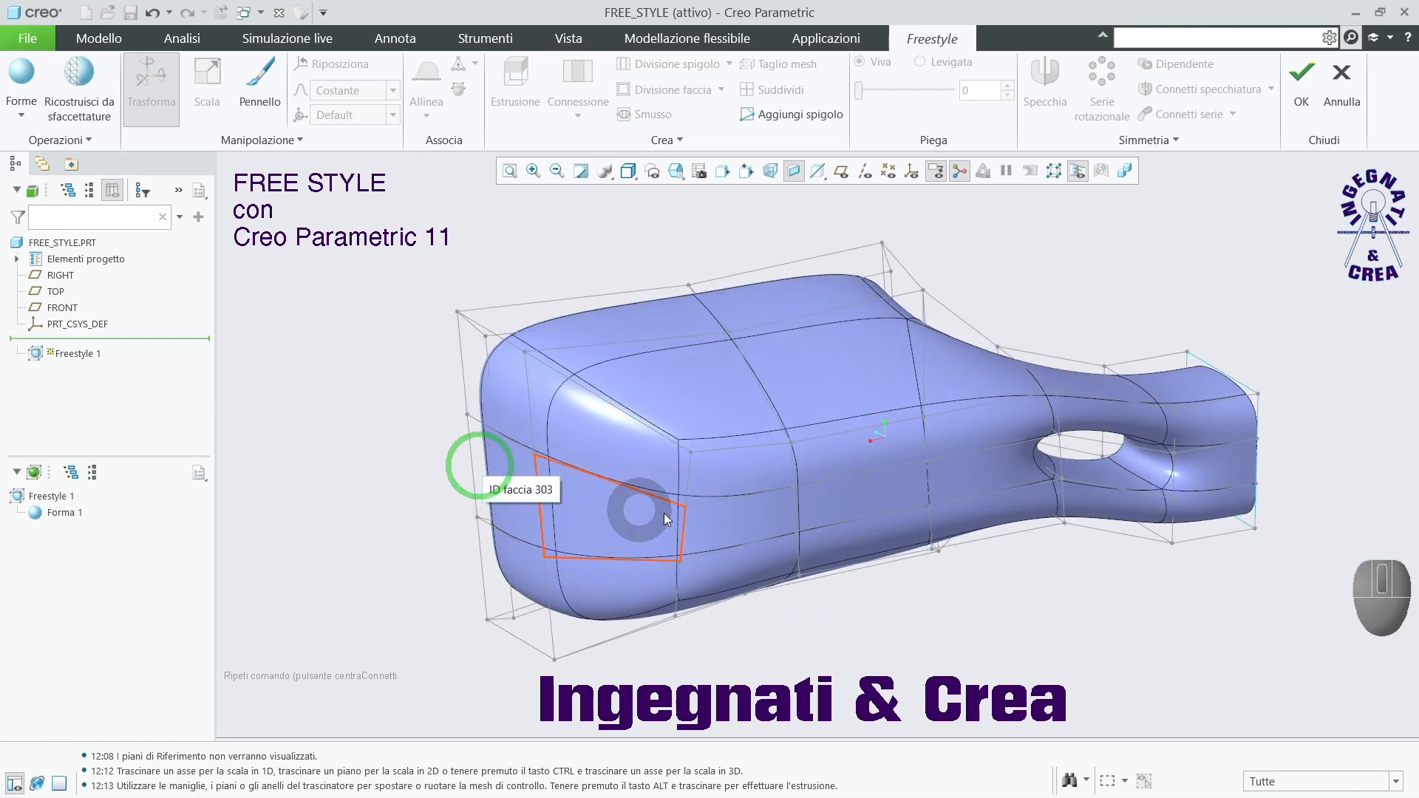
pyautogui.click(986, 473)
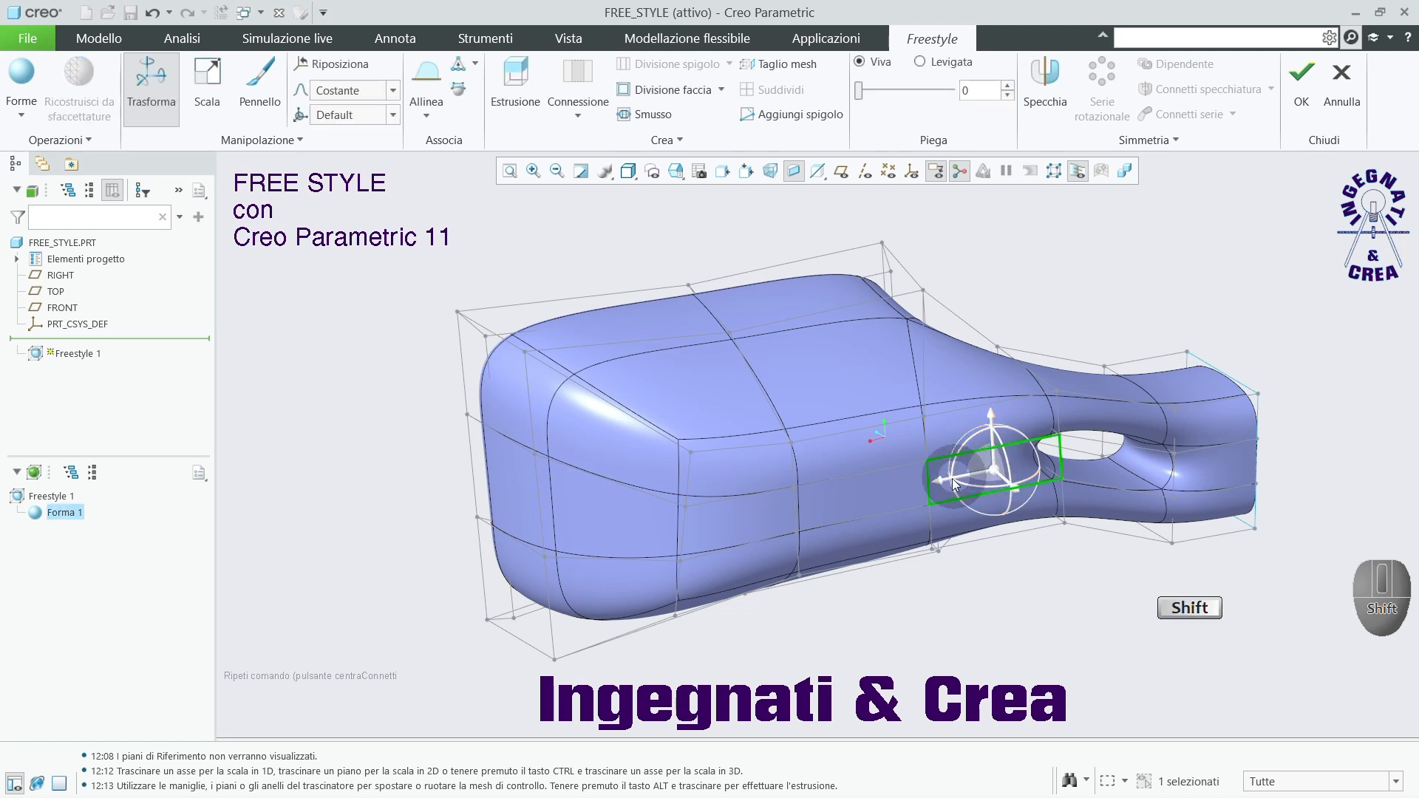
pyautogui.keyDown('shift'); pyautogui.click(632, 513); pyautogui.keyUp('shift')
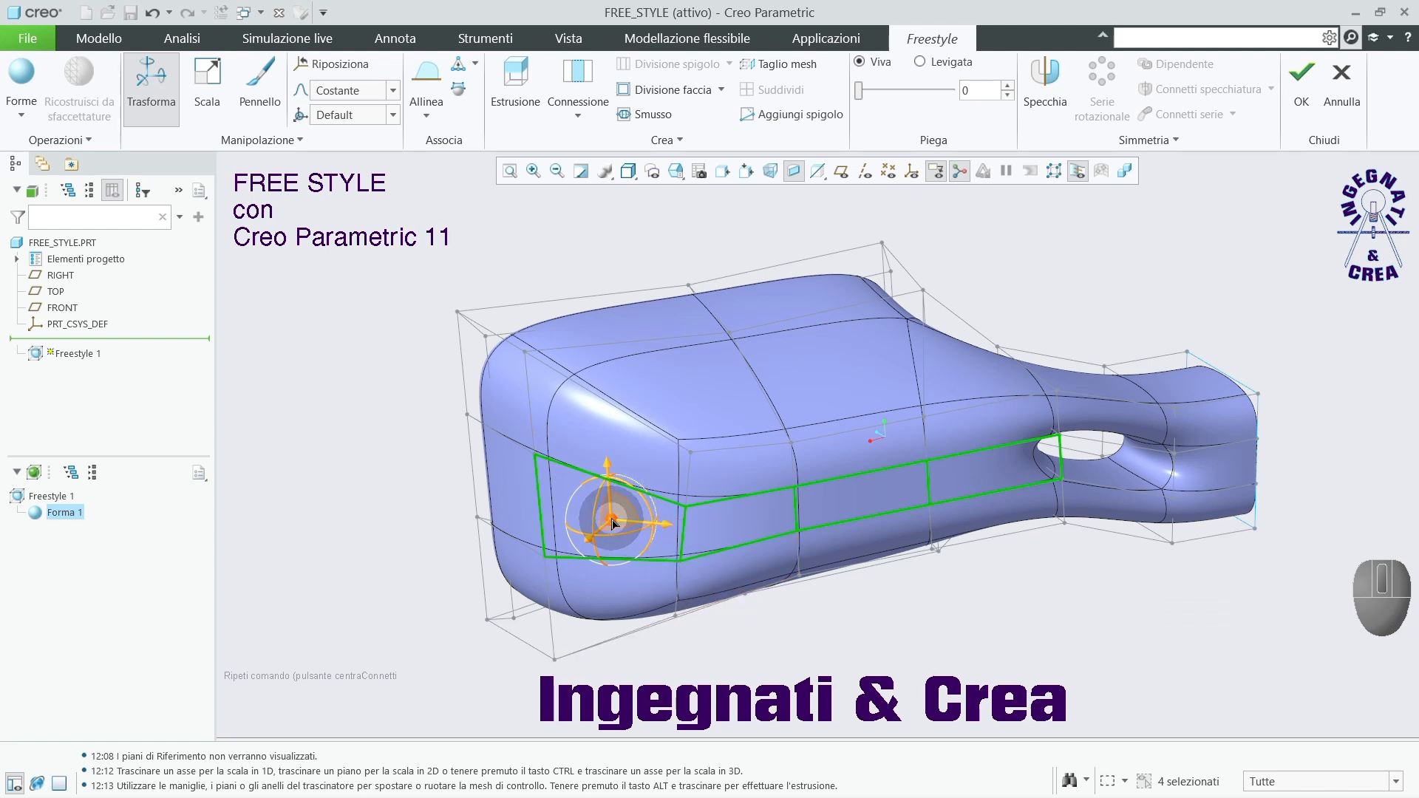
pyautogui.rightClick(612, 521)
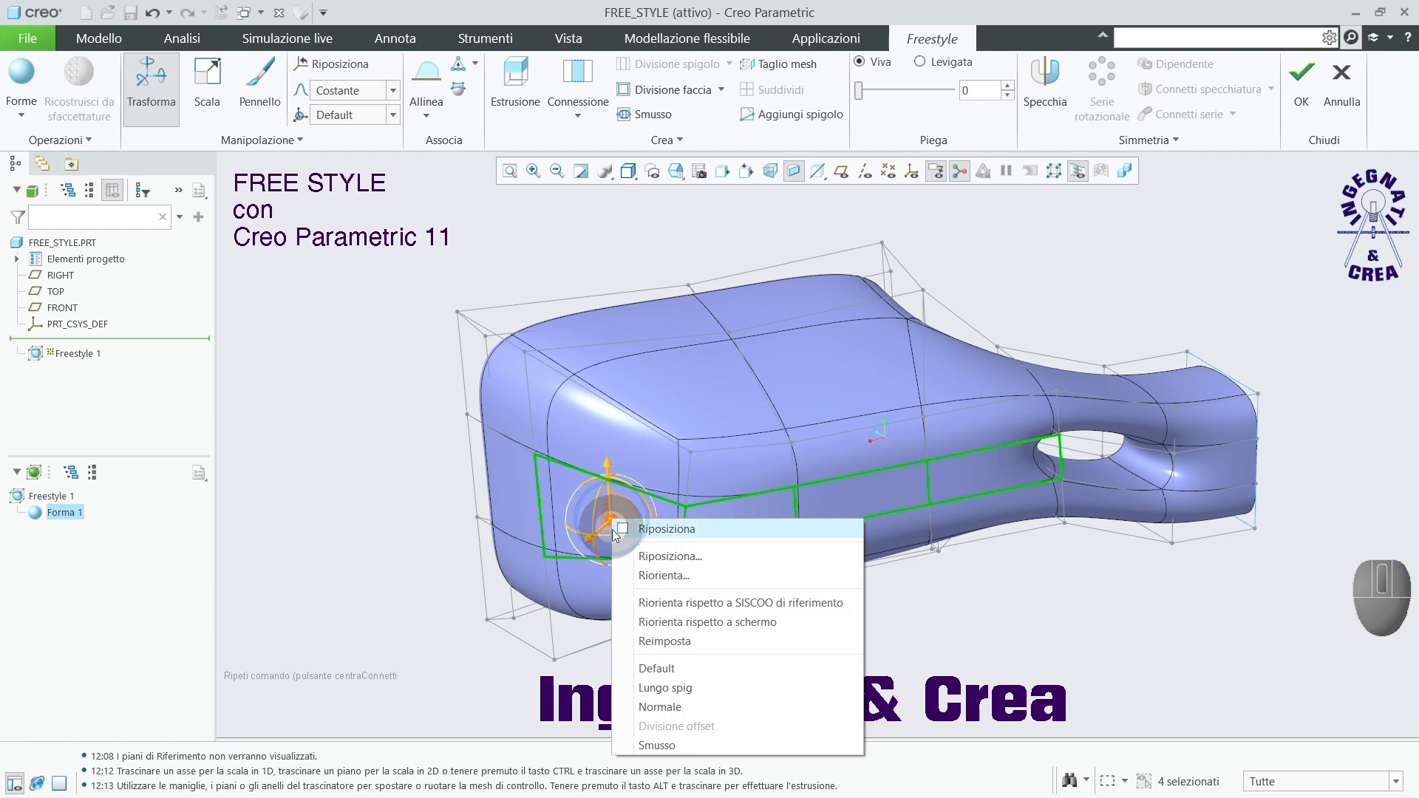
pyautogui.click(652, 603)
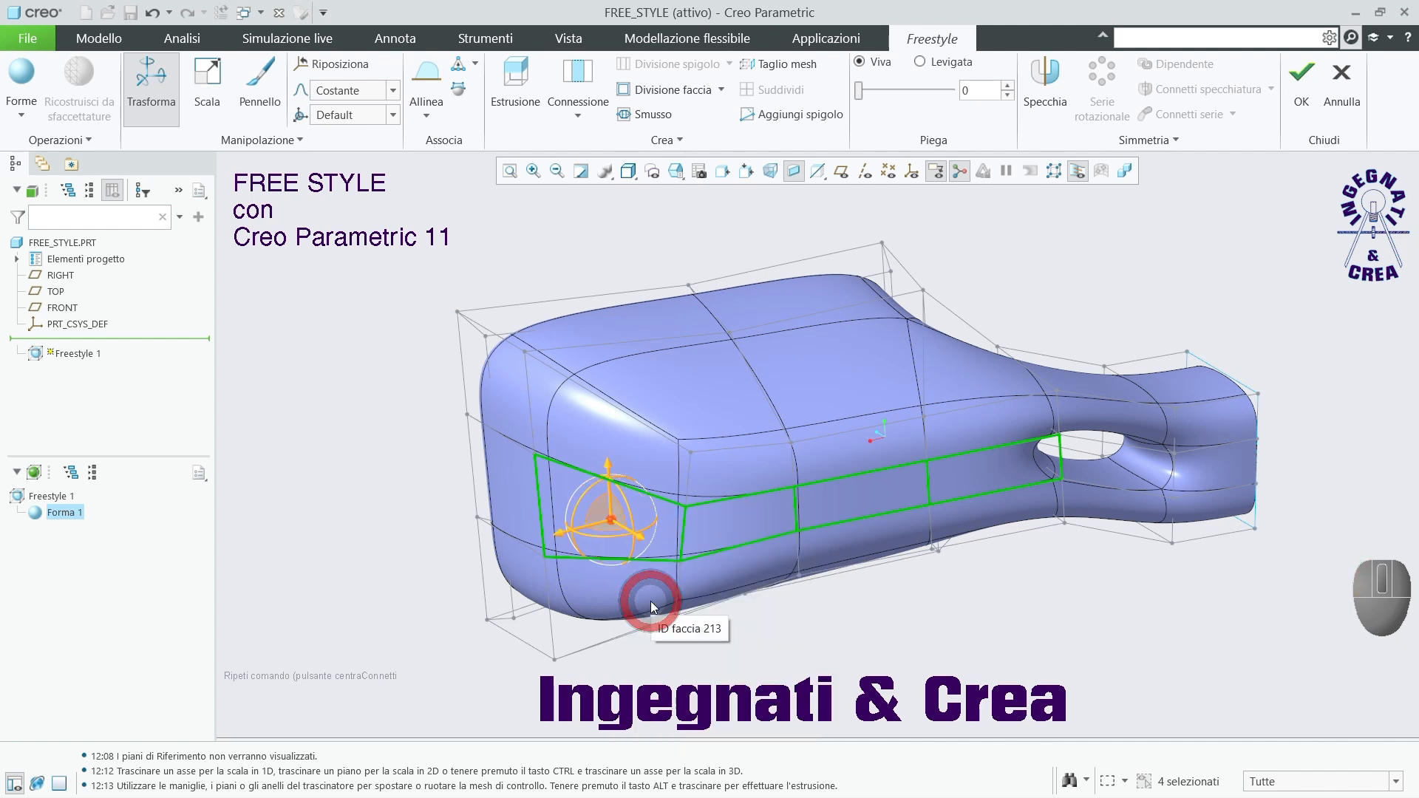
pyautogui.moveTo(645, 543); pyautogui.dragTo(623, 521)
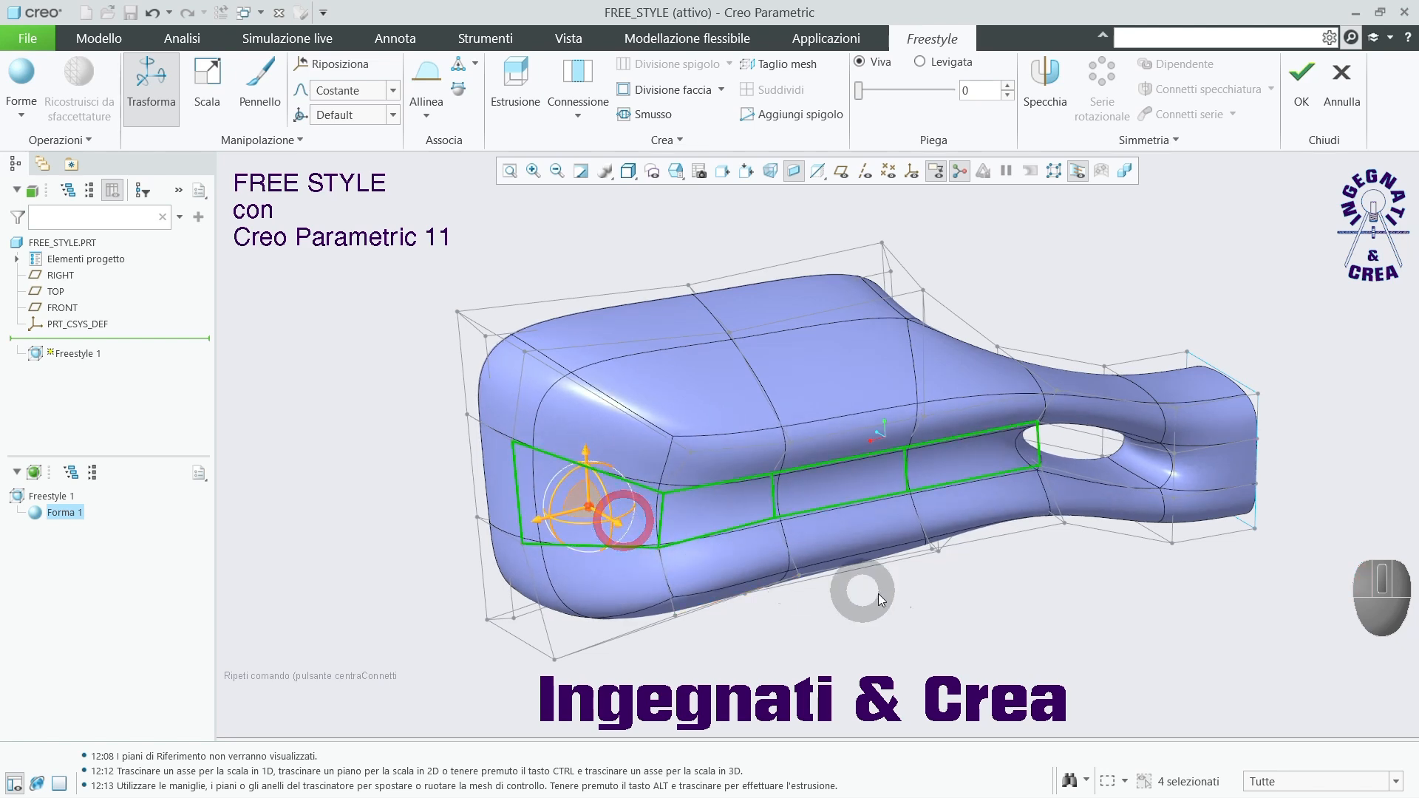
pyautogui.click(988, 620)
pyautogui.moveTo(989, 623)
pyautogui.mouseDown(button='middle')
pyautogui.moveTo(1071, 608)
pyautogui.moveTo(929, 617)
pyautogui.moveTo(1023, 599)
pyautogui.moveTo(972, 629)
pyautogui.mouseUp(button='middle')
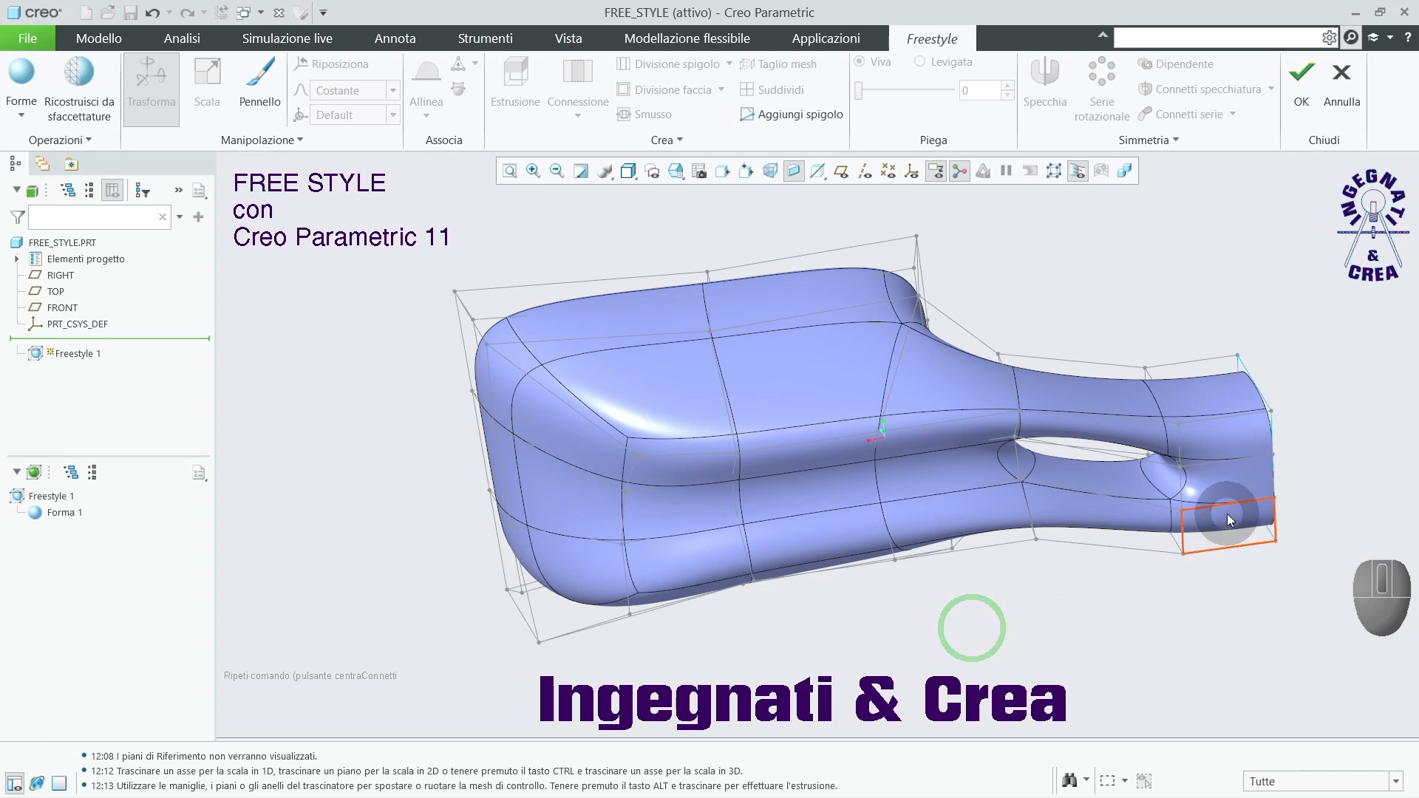
pyautogui.click(1230, 494)
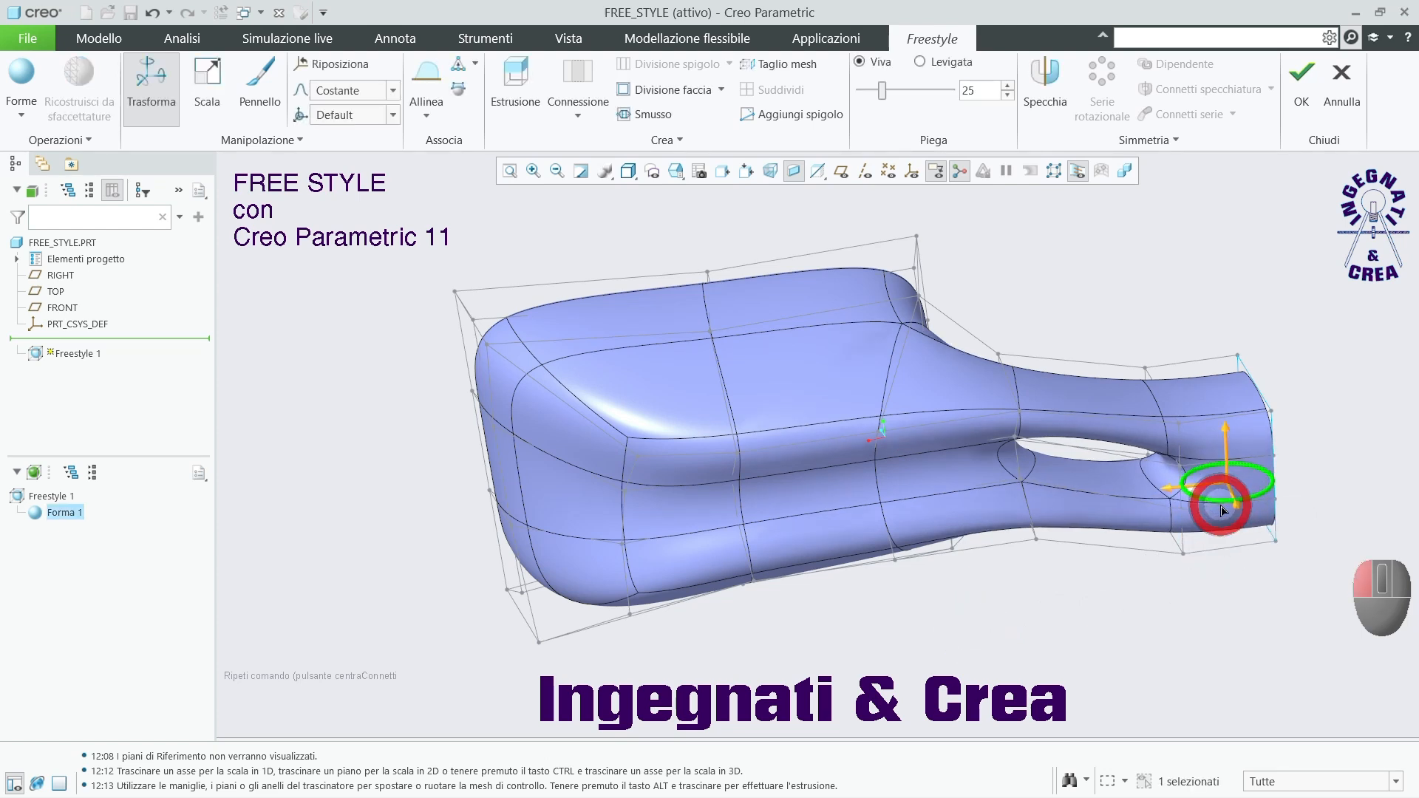
pyautogui.click(1237, 508)
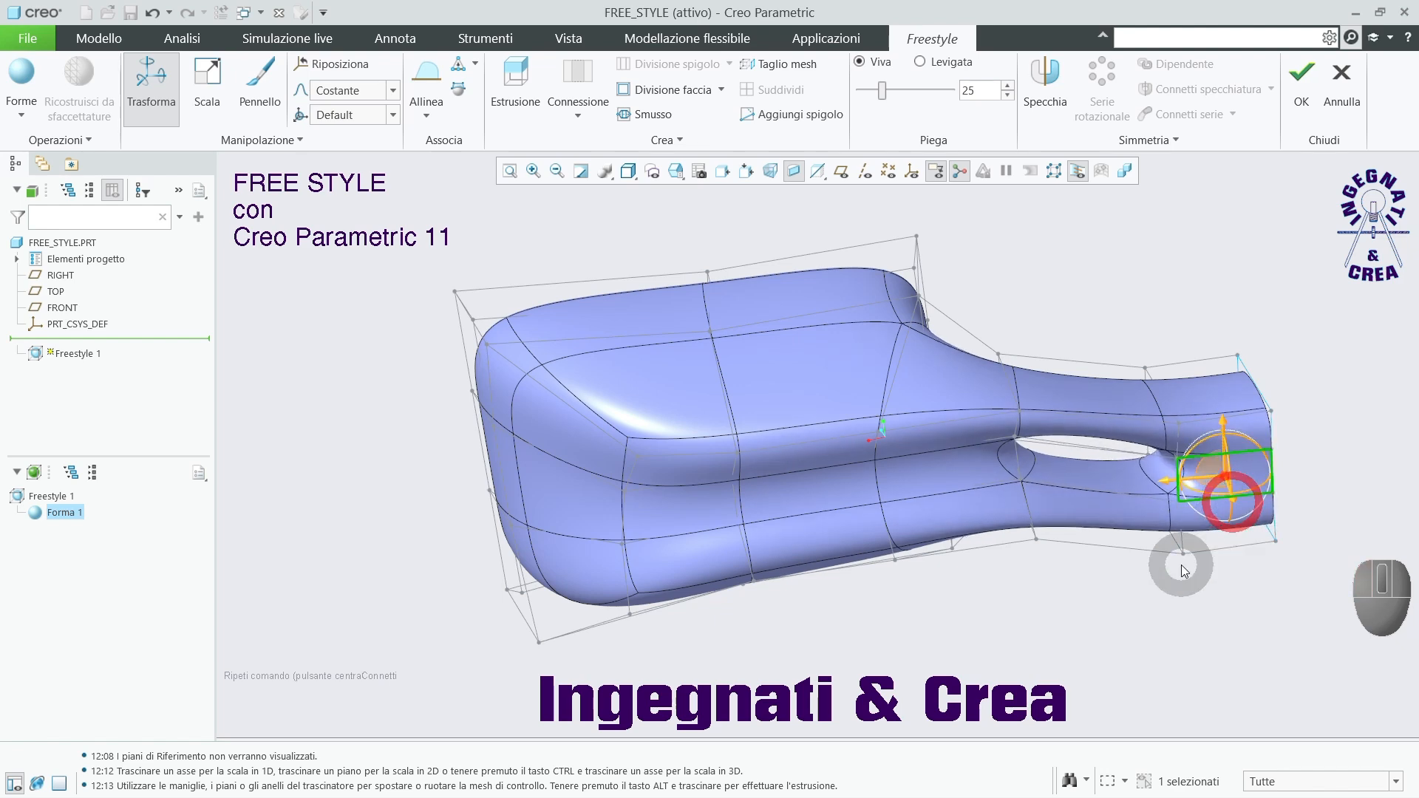
pyautogui.click(1142, 593)
# Select the six-edge chain above the rear groove, align the dragger to the reference coordinate system, and pull the edges outward.
pyautogui.moveTo(970, 602); pyautogui.dragTo(1009, 589, button='middle')
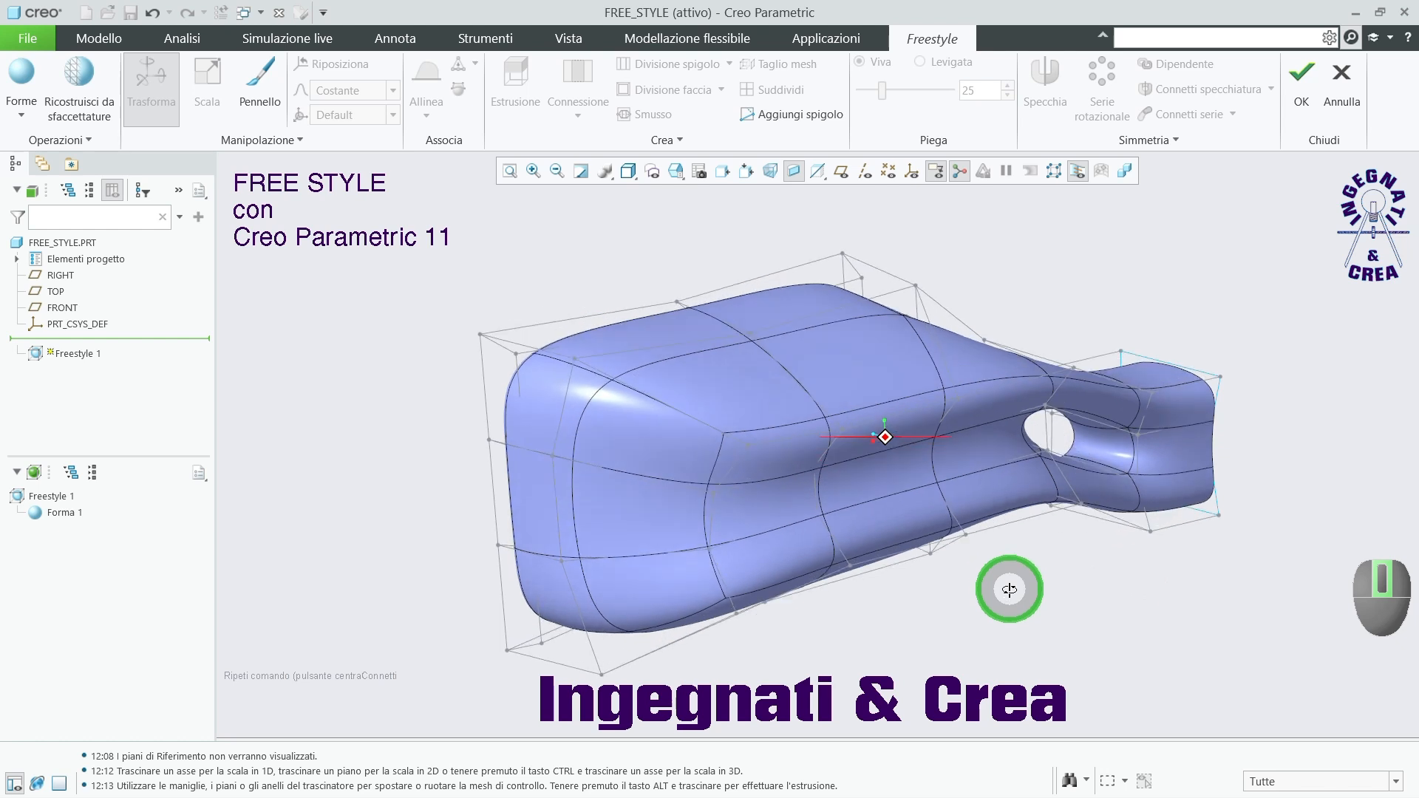
pyautogui.click(1206, 387)
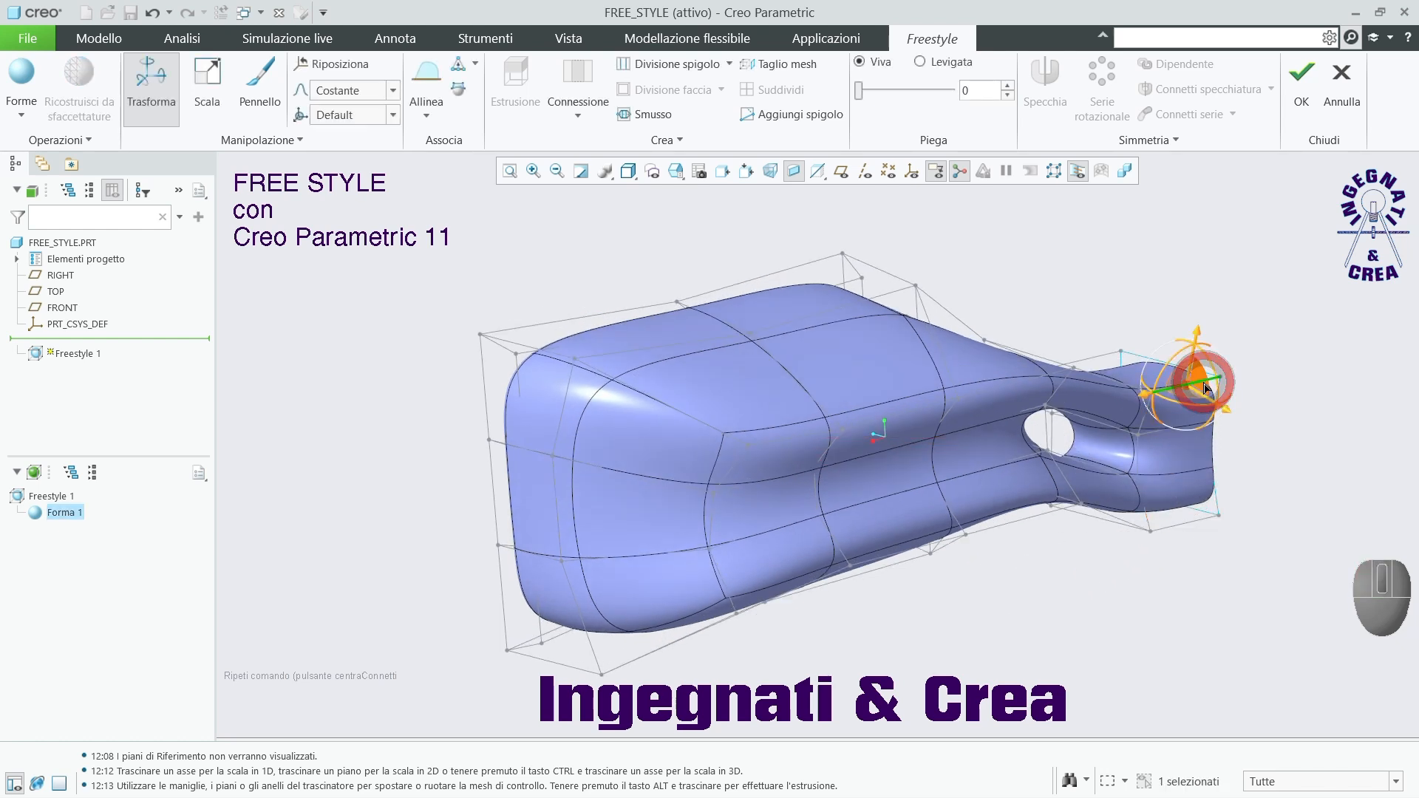
pyautogui.press('shift')
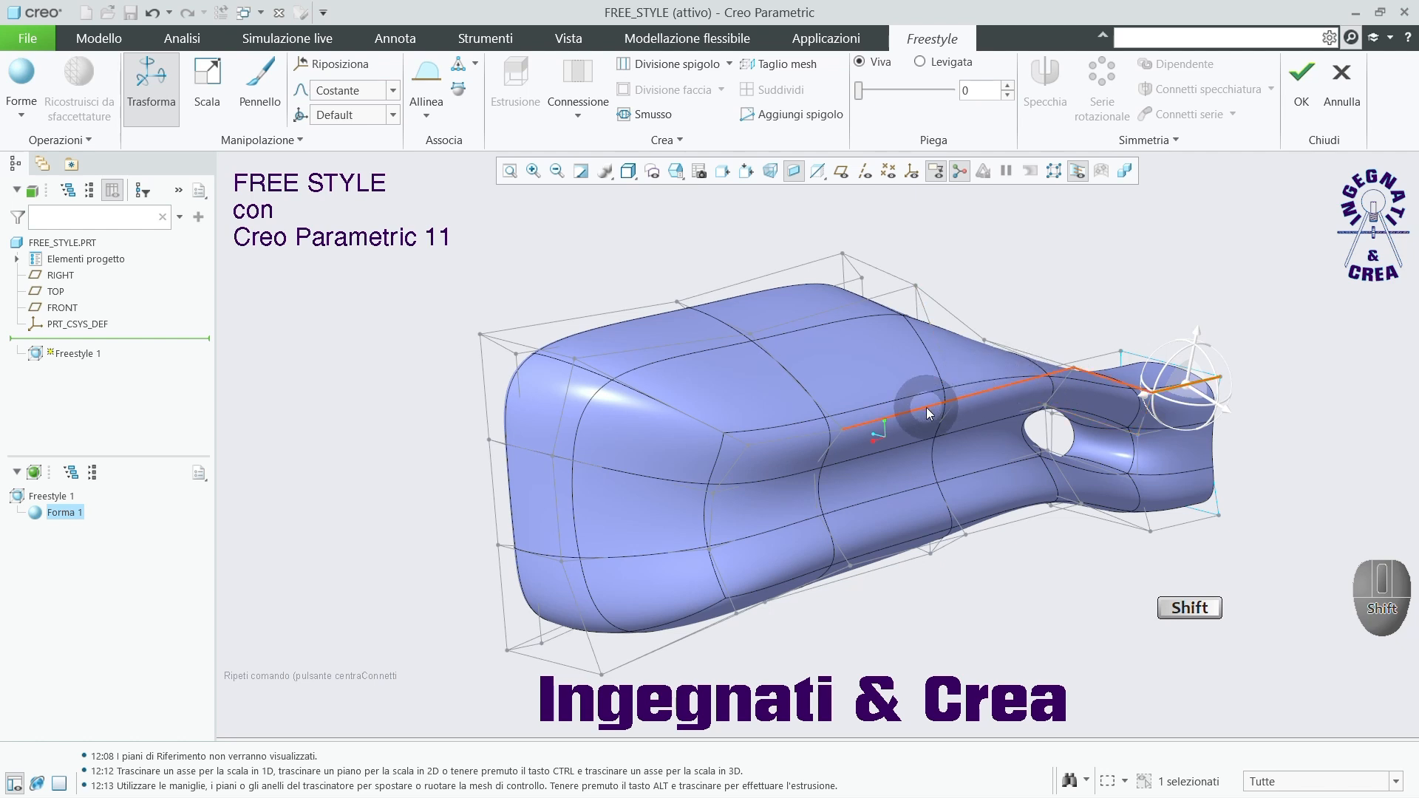
pyautogui.keyDown('shift'); pyautogui.click(723, 435); pyautogui.keyUp('shift')
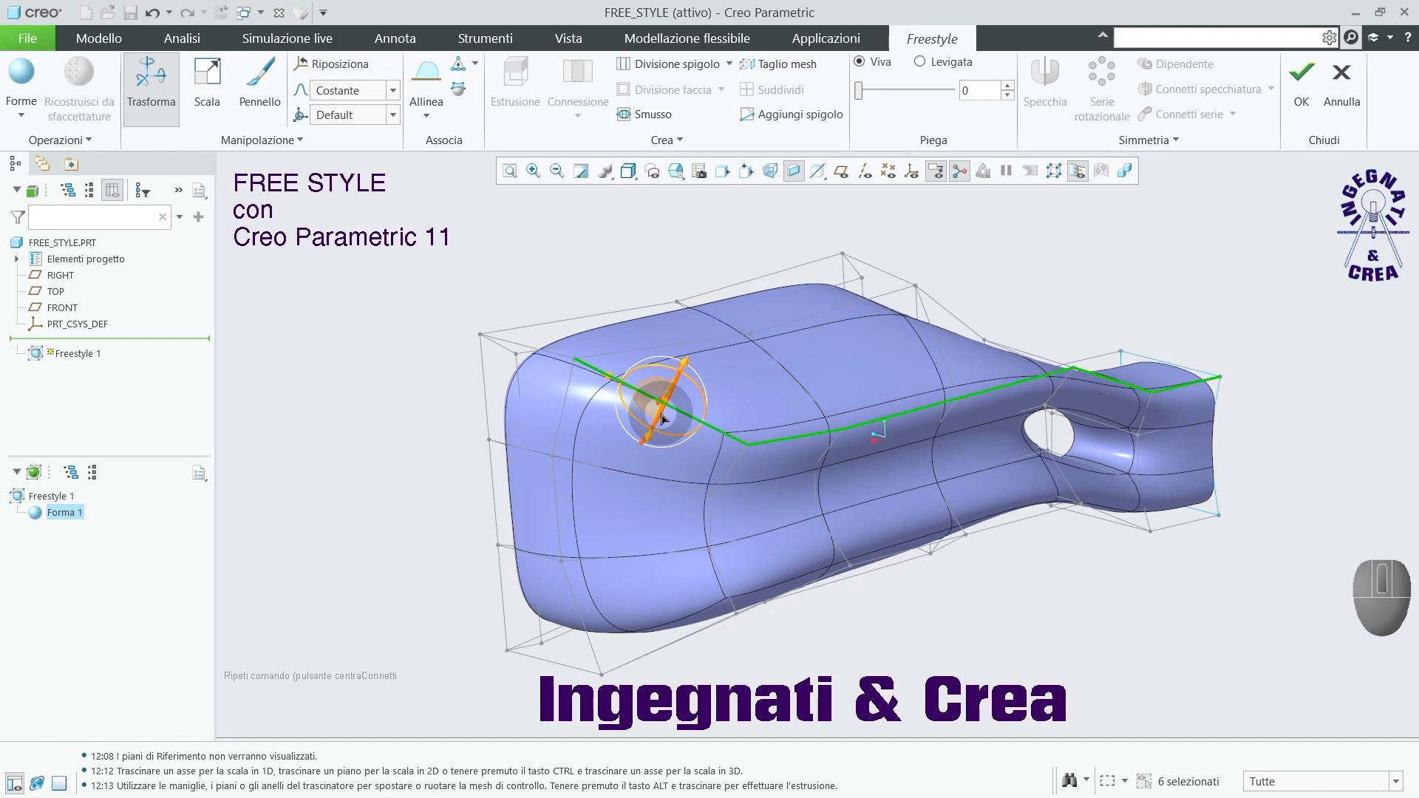
pyautogui.rightClick(658, 404)
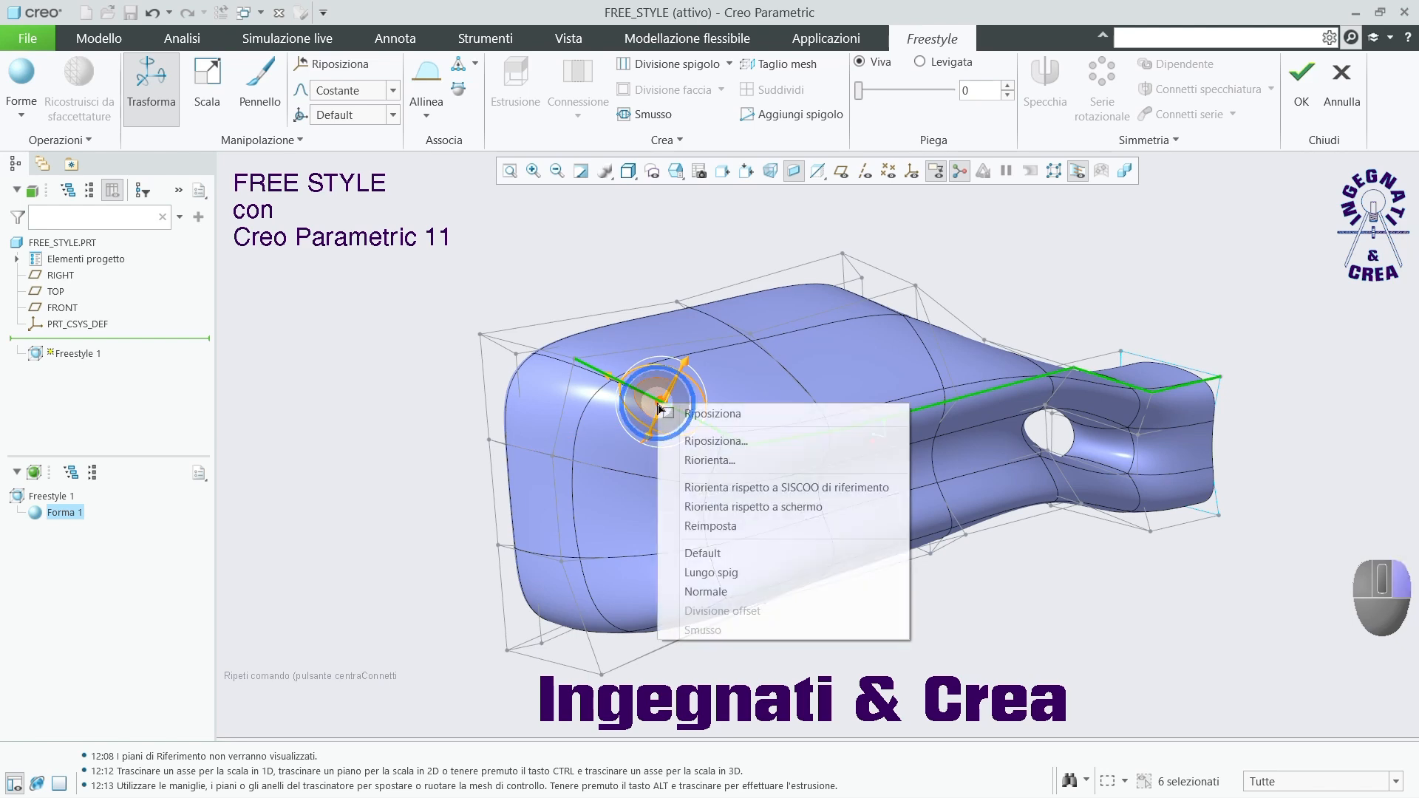
pyautogui.click(706, 487)
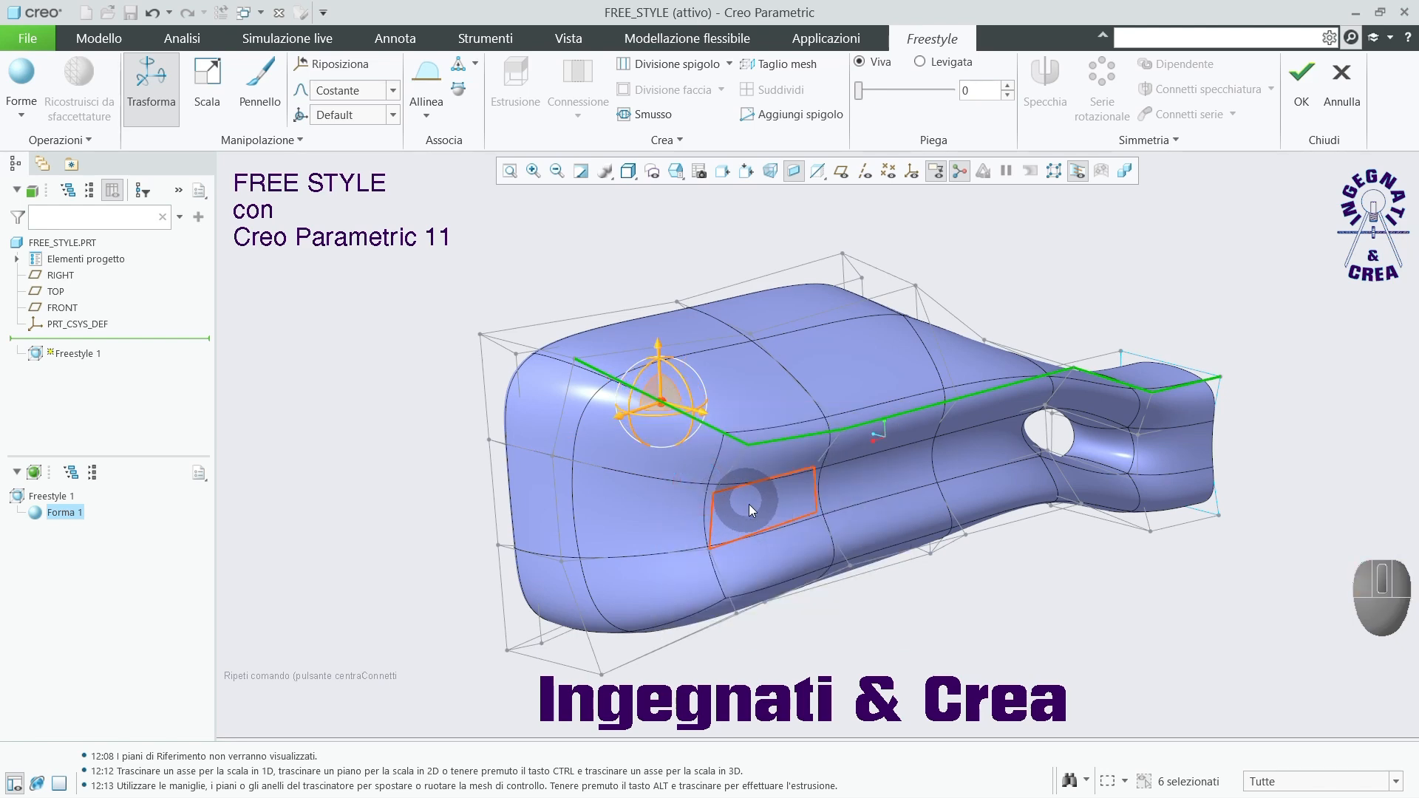
pyautogui.moveTo(855, 573); pyautogui.dragTo(726, 523, button='middle')
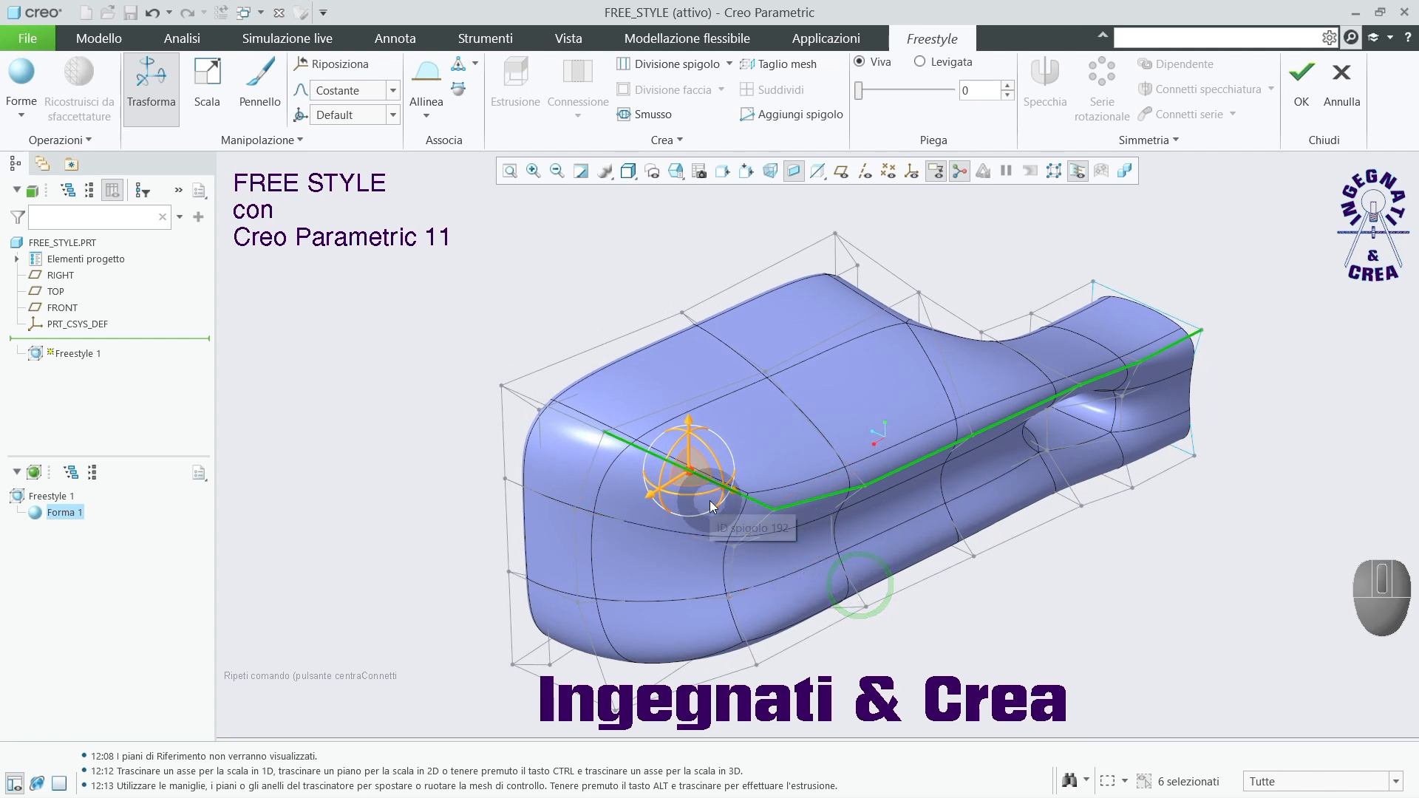
pyautogui.moveTo(709, 501); pyautogui.dragTo(706, 501)
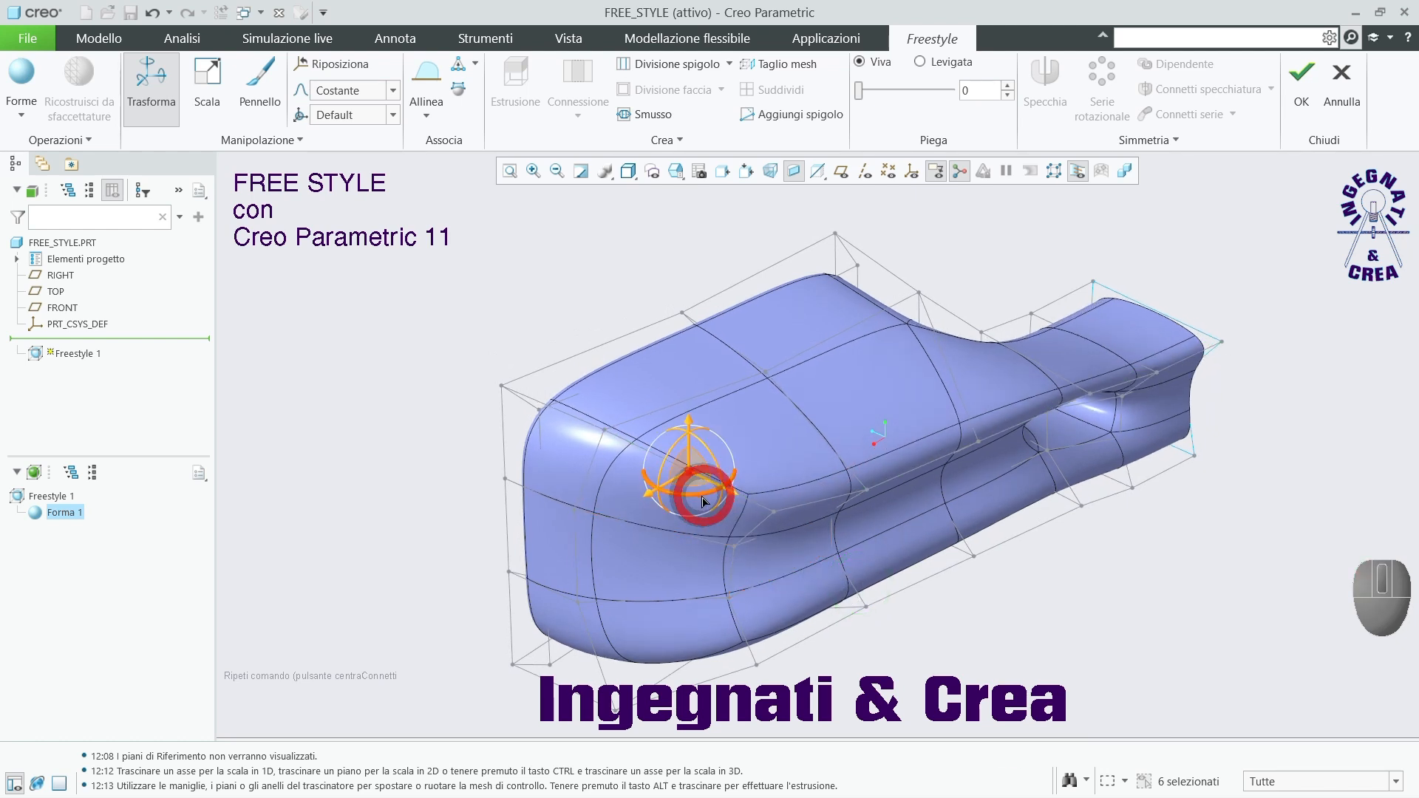
pyautogui.click(1181, 584)
# Delete the three faces closing the neck's -X end to leave it open.
pyautogui.moveTo(1021, 595); pyautogui.dragTo(1213, 538, button='middle')
pyautogui.moveTo(759, 601); pyautogui.dragTo(731, 581, button='middle')
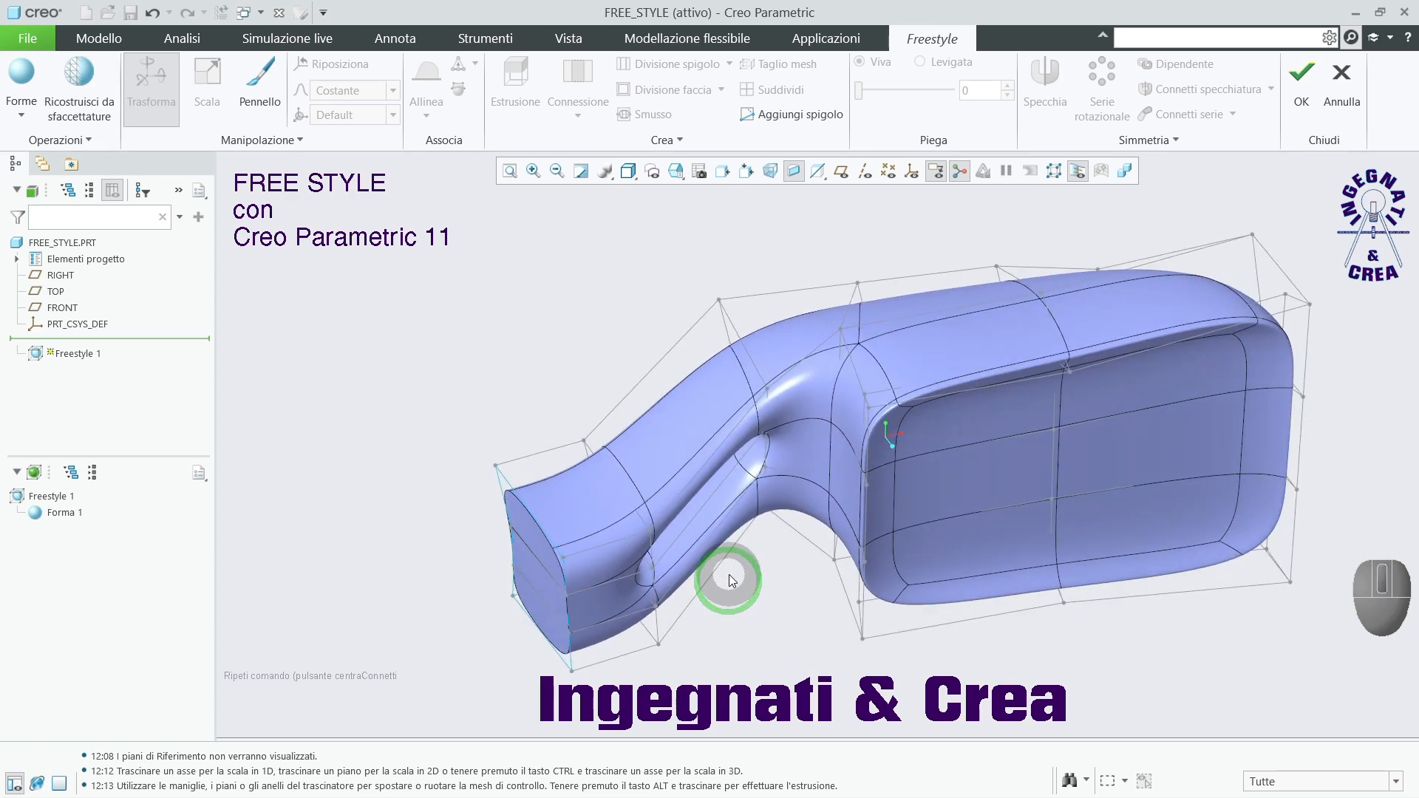
pyautogui.hotkey('ctrl', 'd')
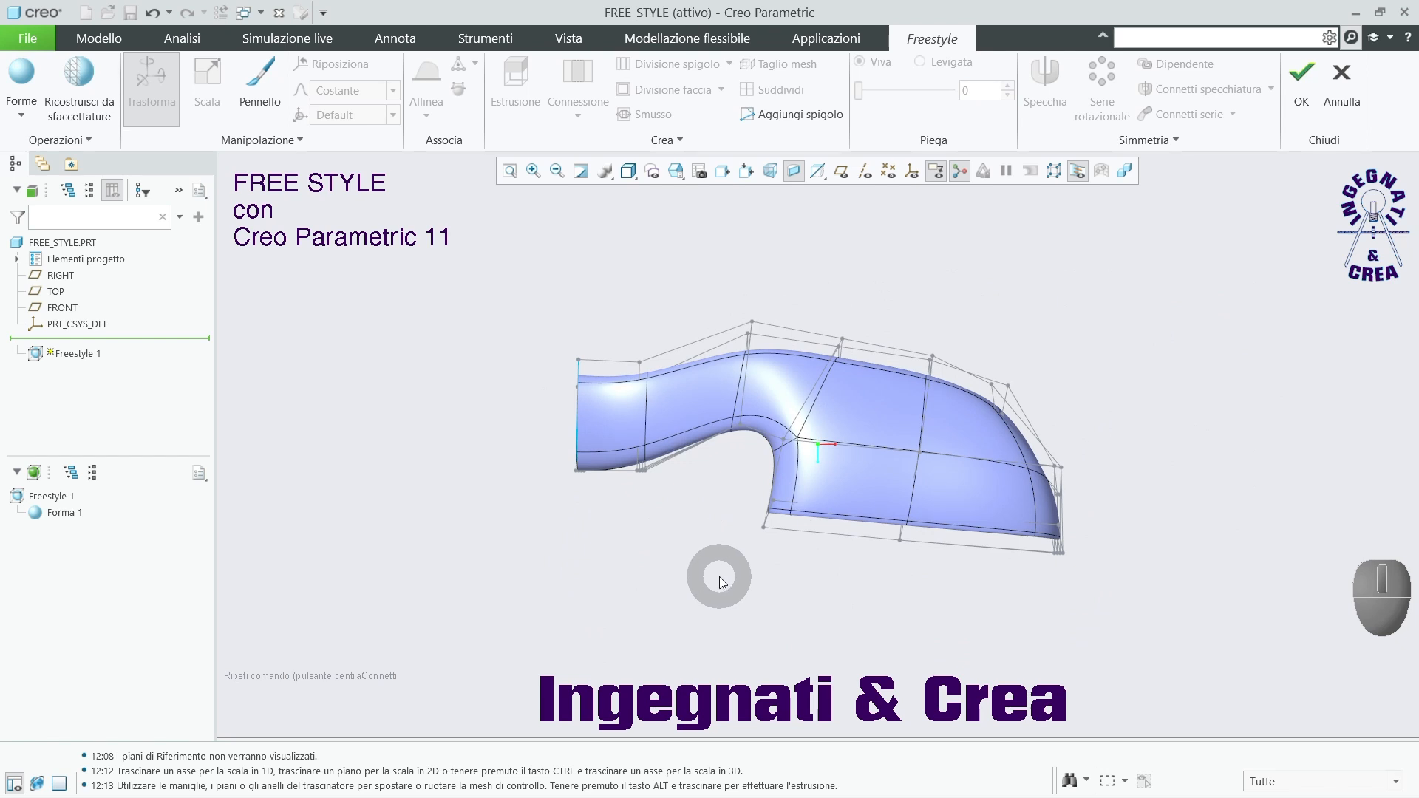
pyautogui.moveTo(723, 582); pyautogui.dragTo(703, 491, button='middle')
pyautogui.scroll(-5, 616, 580)
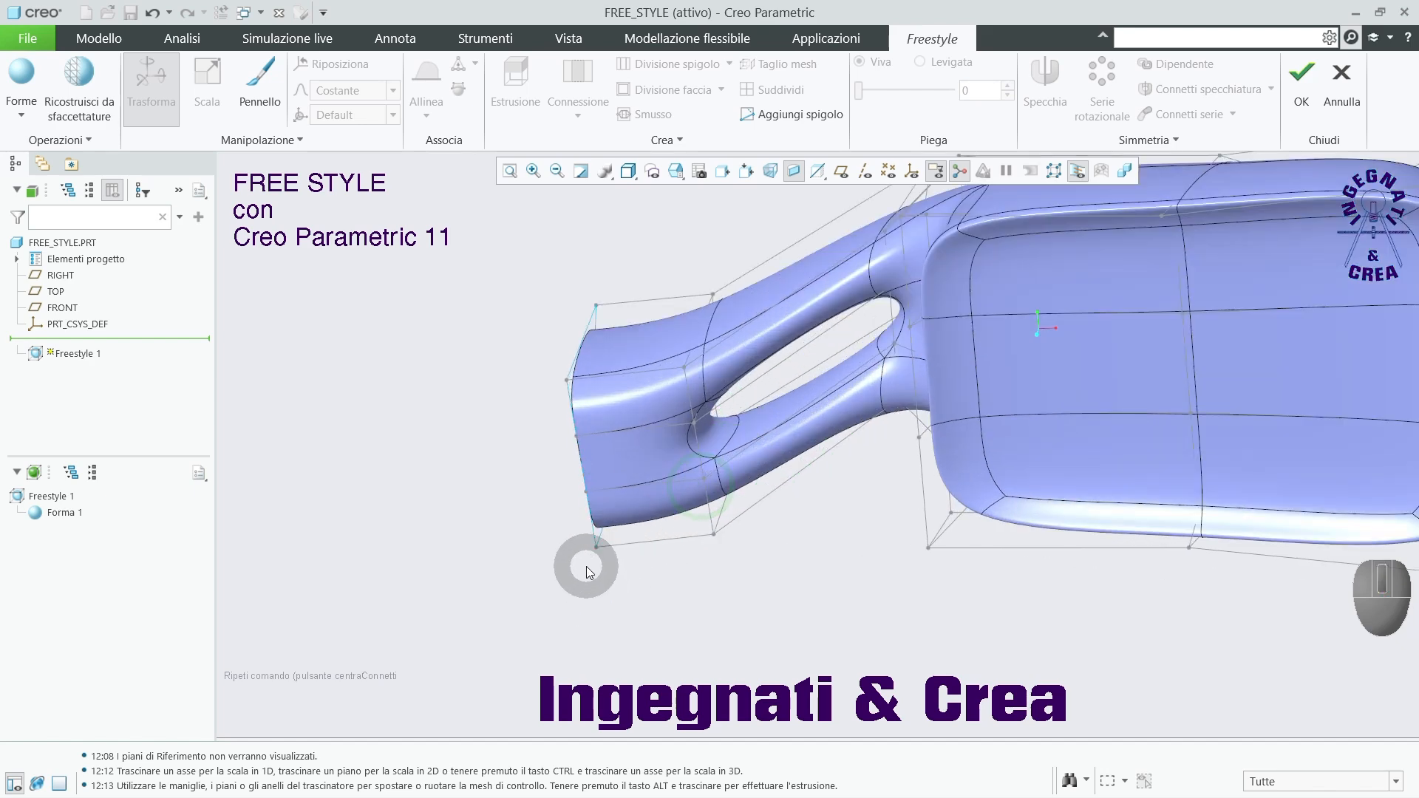
pyautogui.moveTo(699, 568); pyautogui.dragTo(817, 545, button='middle')
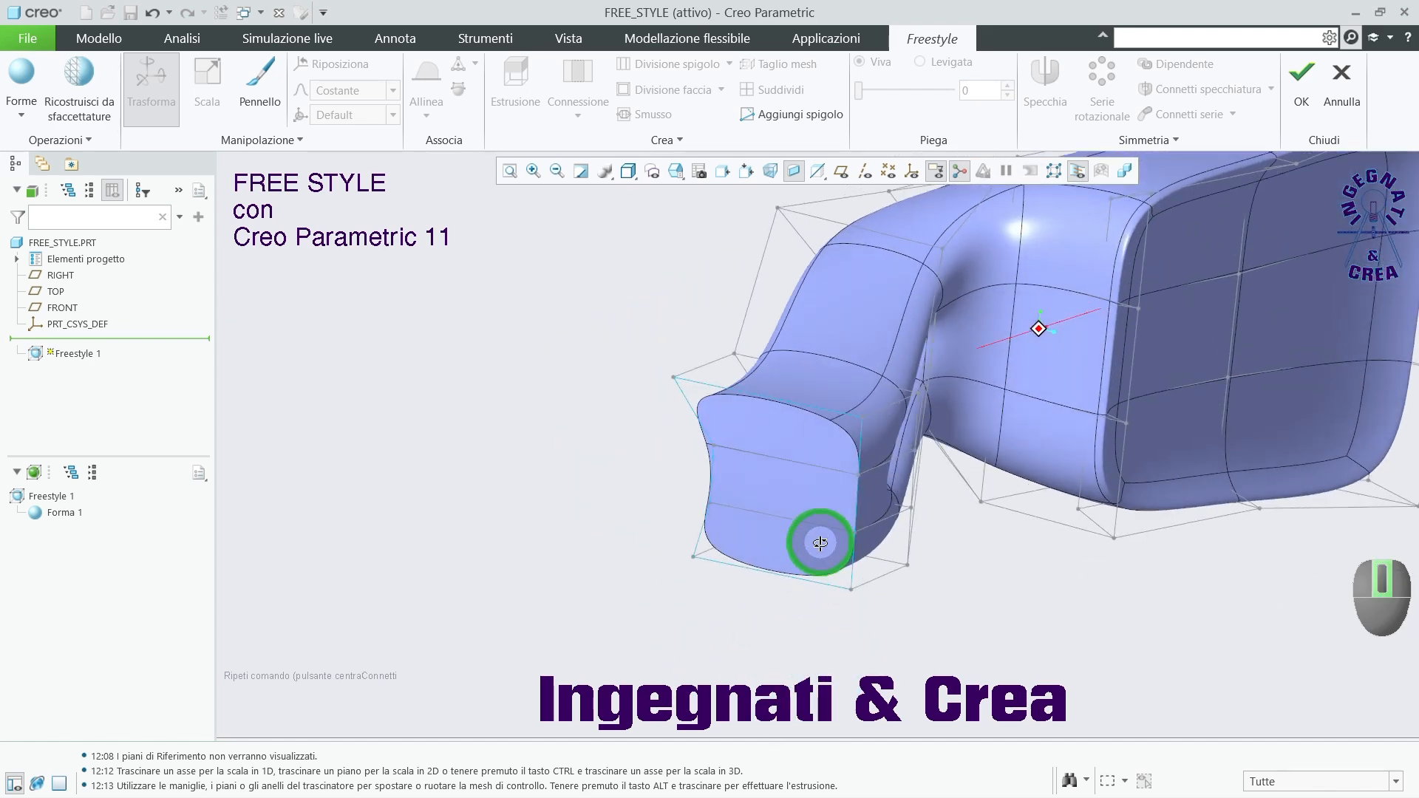
pyautogui.click(756, 437)
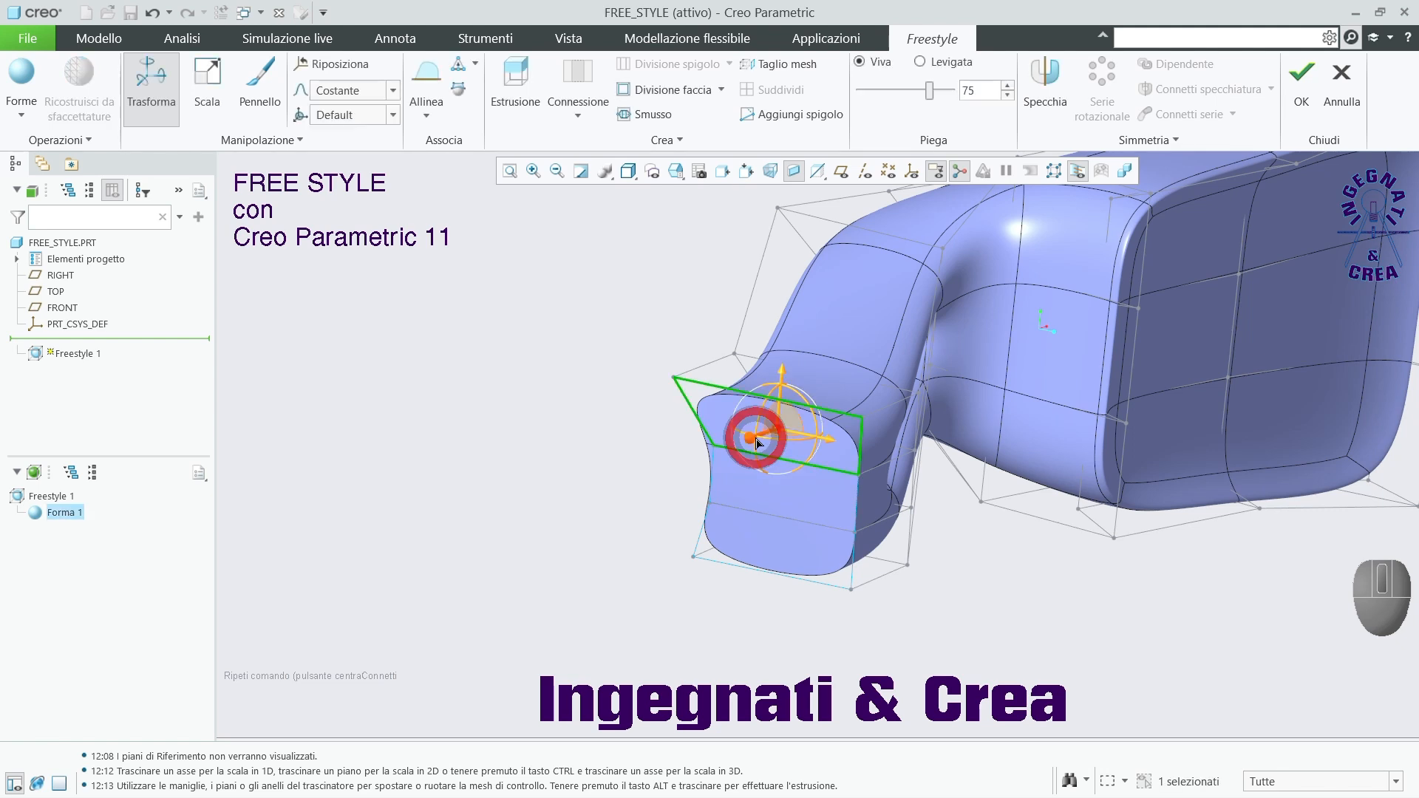
pyautogui.keyDown('shift'); pyautogui.click(740, 528); pyautogui.keyUp('shift')
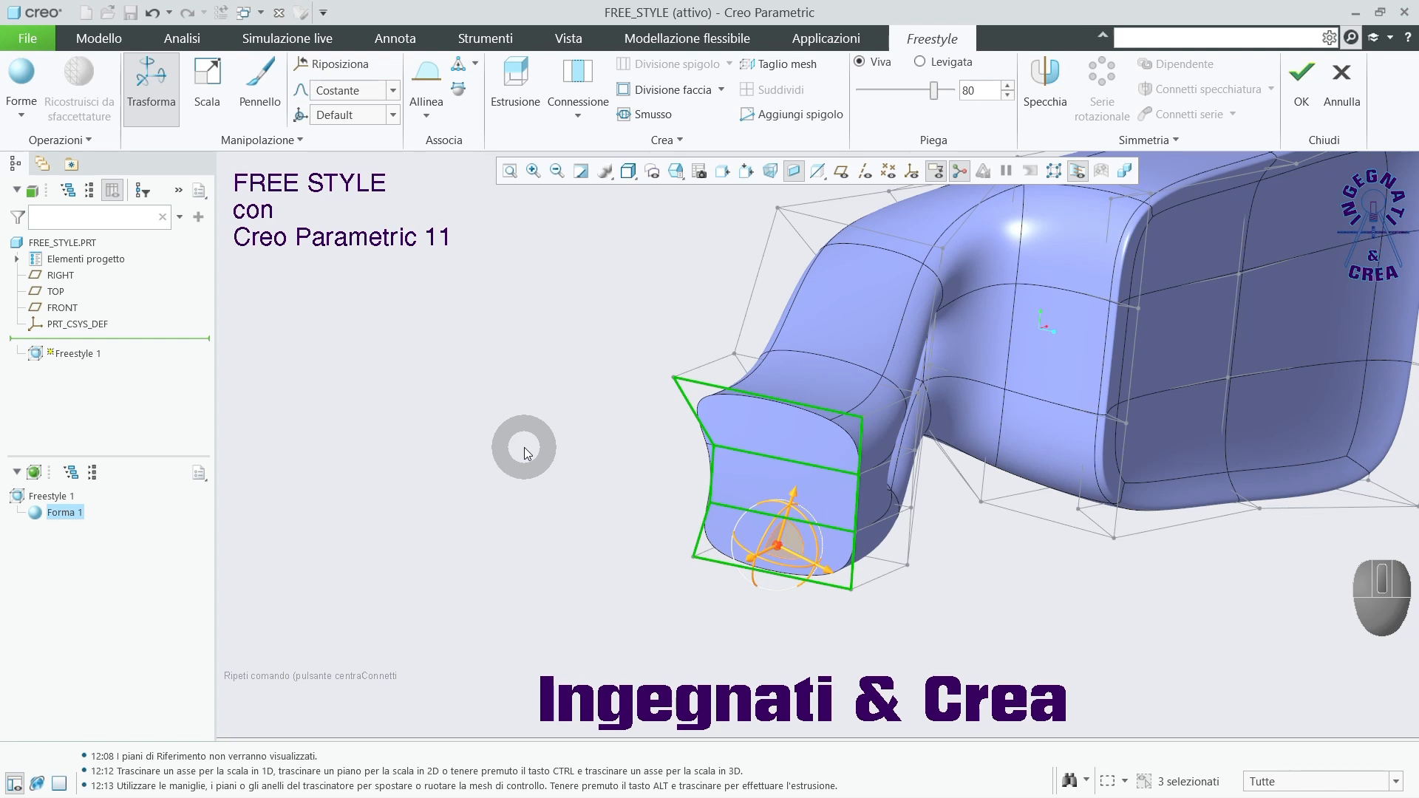
pyautogui.press('Delete')
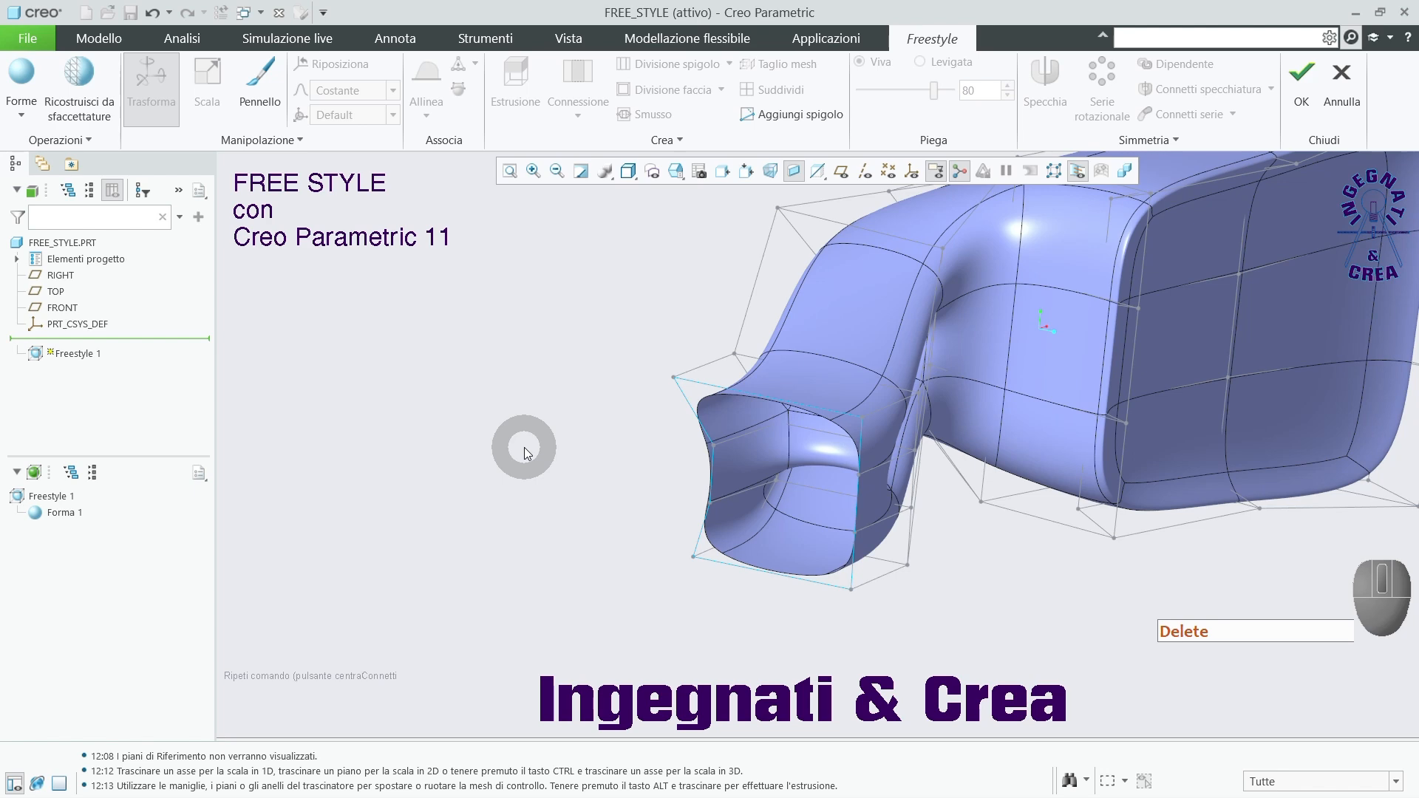
# Return to the default orientation, complete the Freestyle feature, and clear the selection.
pyautogui.scroll(5, 557, 431)
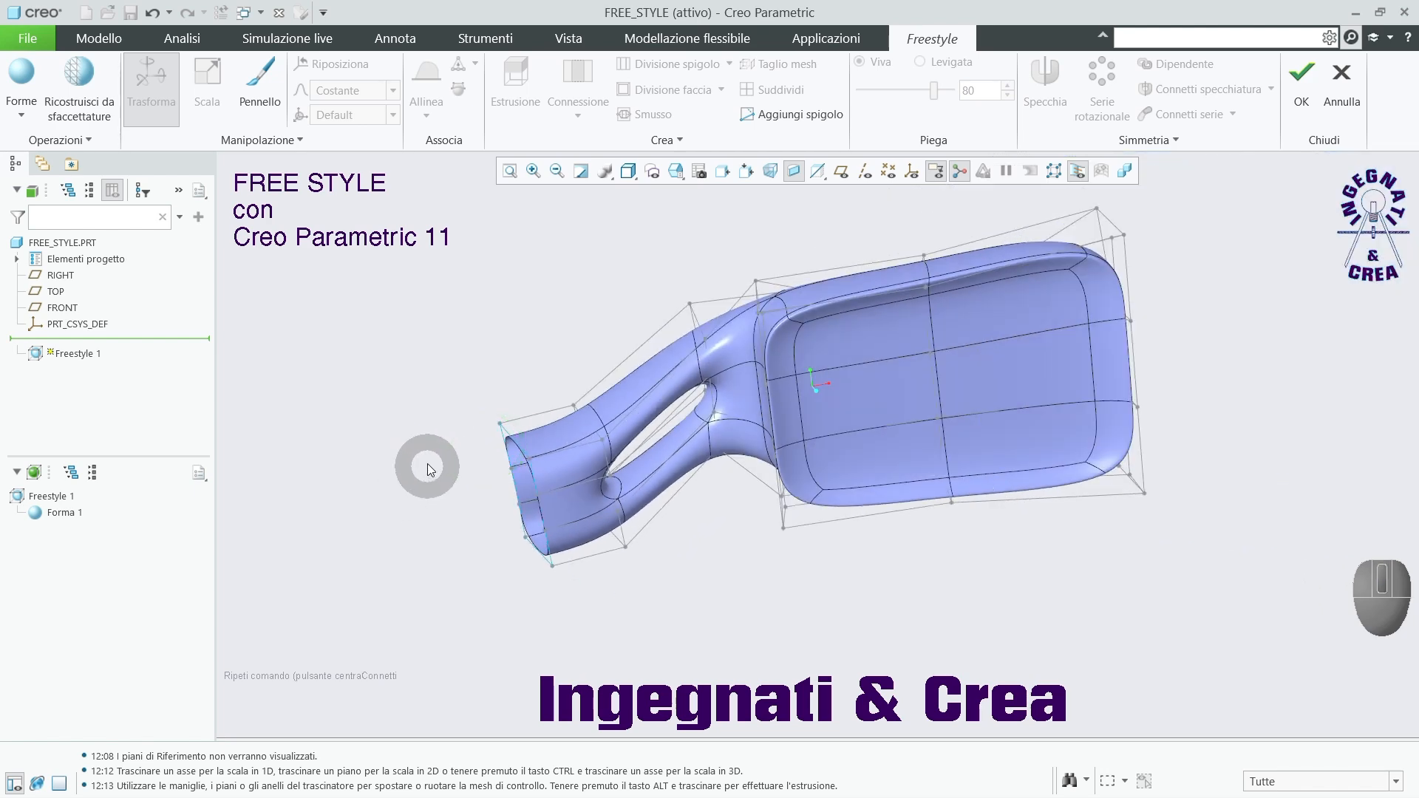
pyautogui.hotkey('ctrl', 'd')
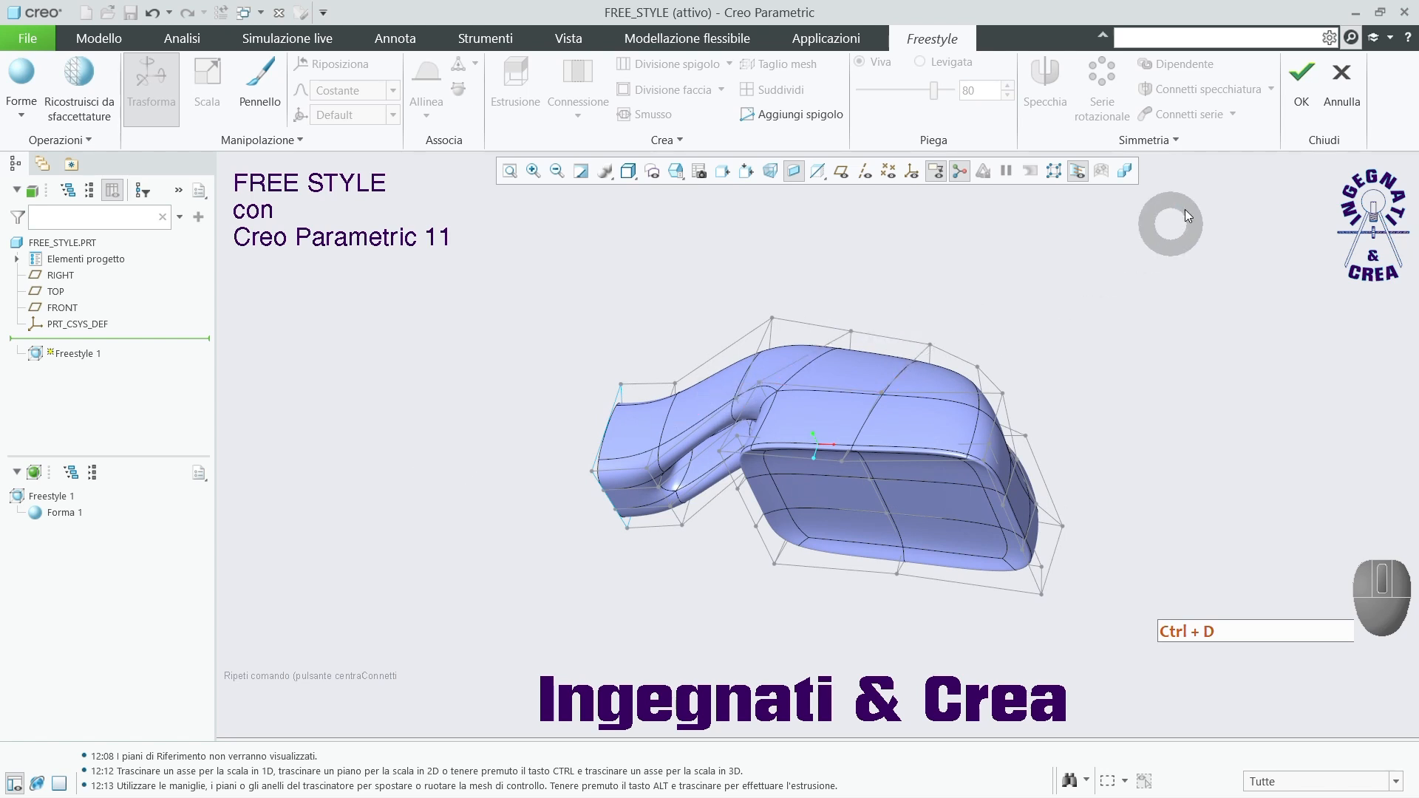
pyautogui.click(1303, 98)
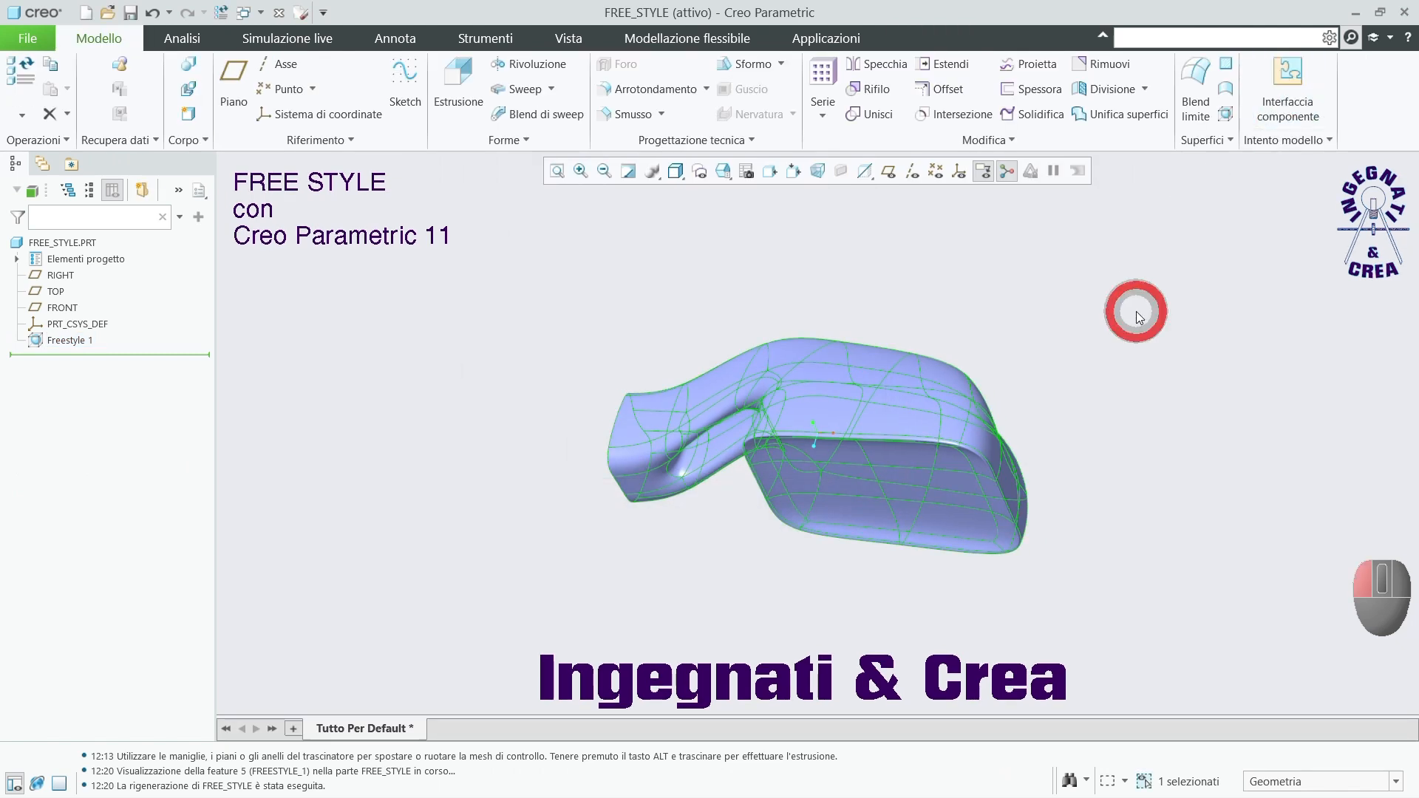
pyautogui.click(1137, 312)
# Reopen the Freestyle 1 feature for editing.
pyautogui.moveTo(658, 583); pyautogui.dragTo(754, 518, button='middle')
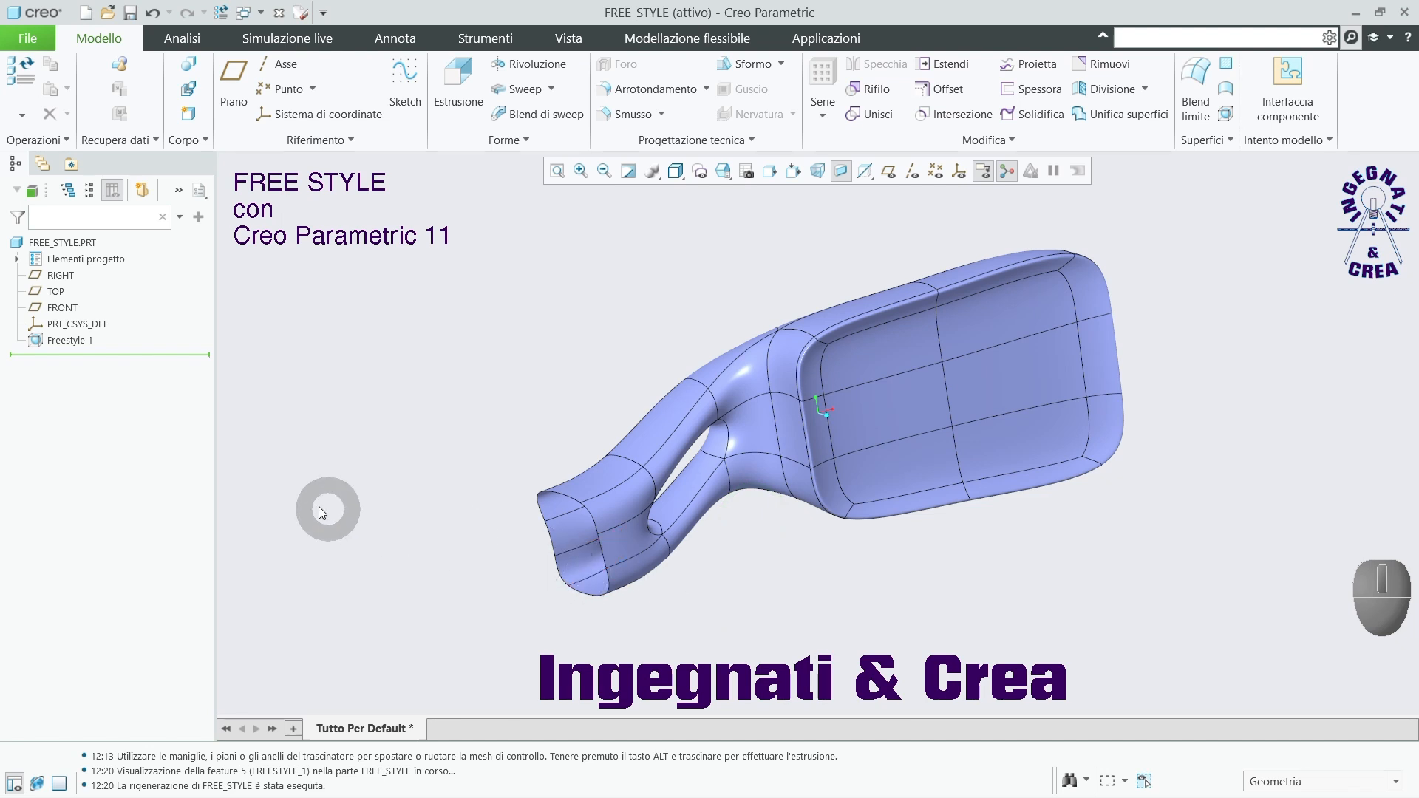
pyautogui.click(59, 342)
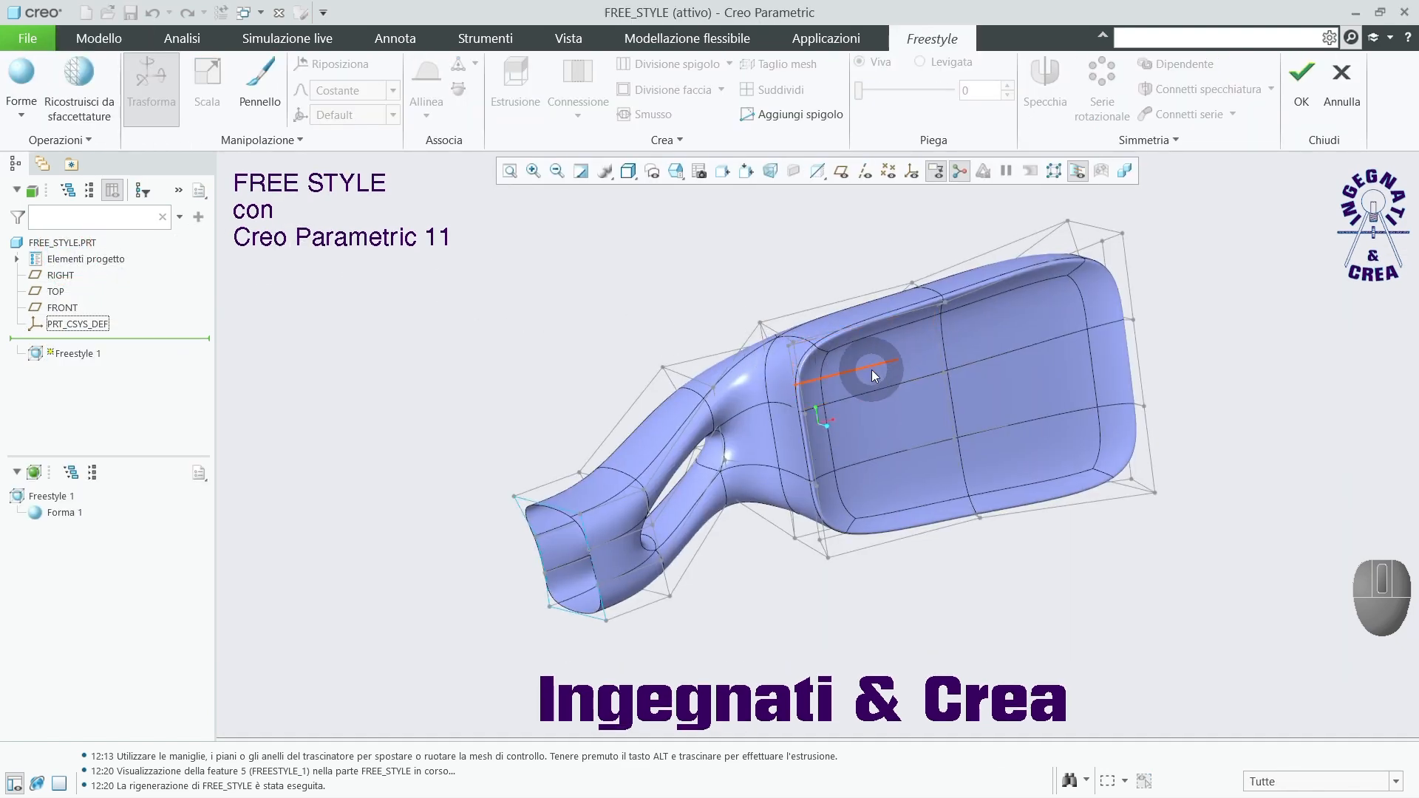
# Select all six faces of the recessed mirror panel, scale them down slightly, and clear the selection.
pyautogui.moveTo(866, 355)
pyautogui.mouseDown(button='middle')
pyautogui.moveTo(880, 445)
pyautogui.moveTo(857, 434)
pyautogui.mouseUp(button='middle')
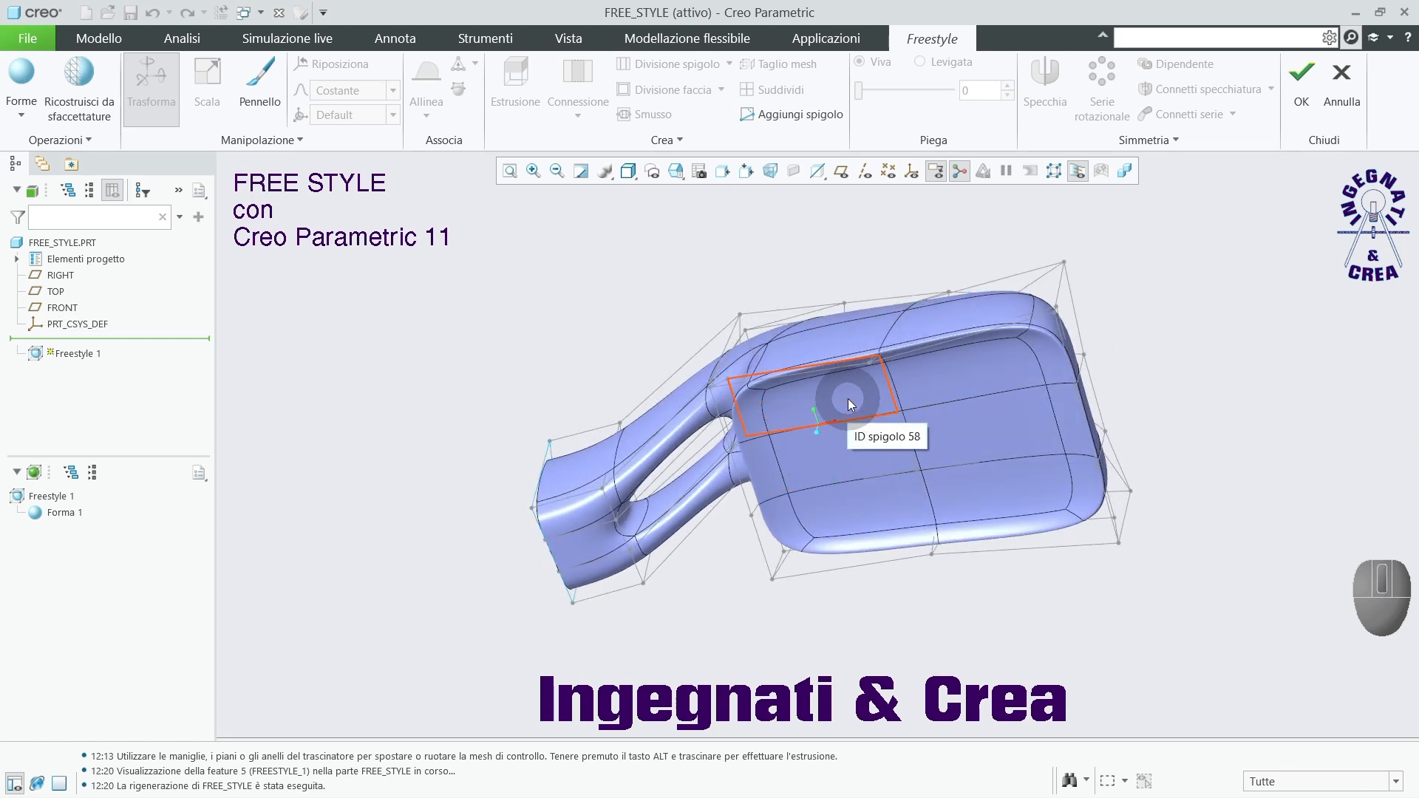
pyautogui.click(850, 399)
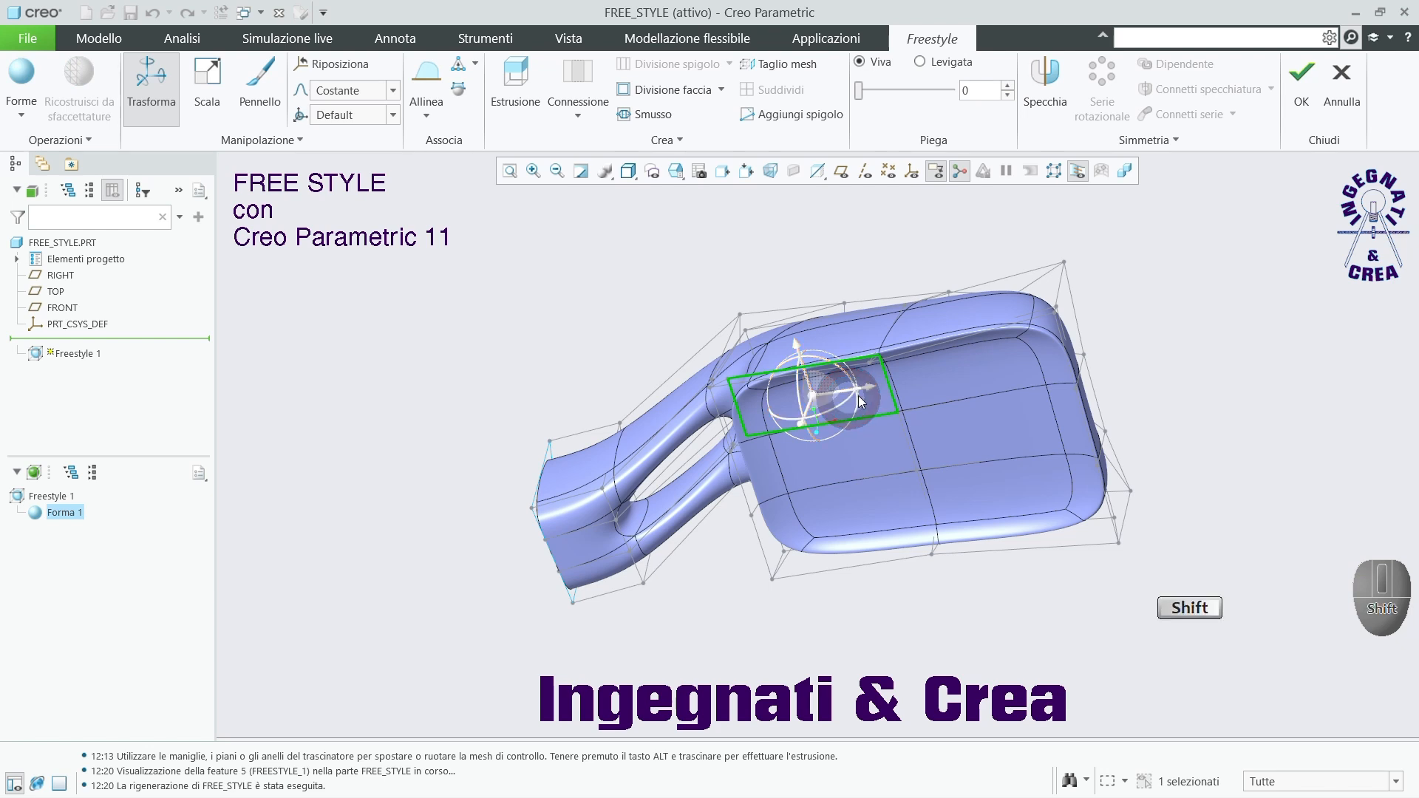
pyautogui.keyDown('shift'); pyautogui.click(945, 384); pyautogui.keyUp('shift')
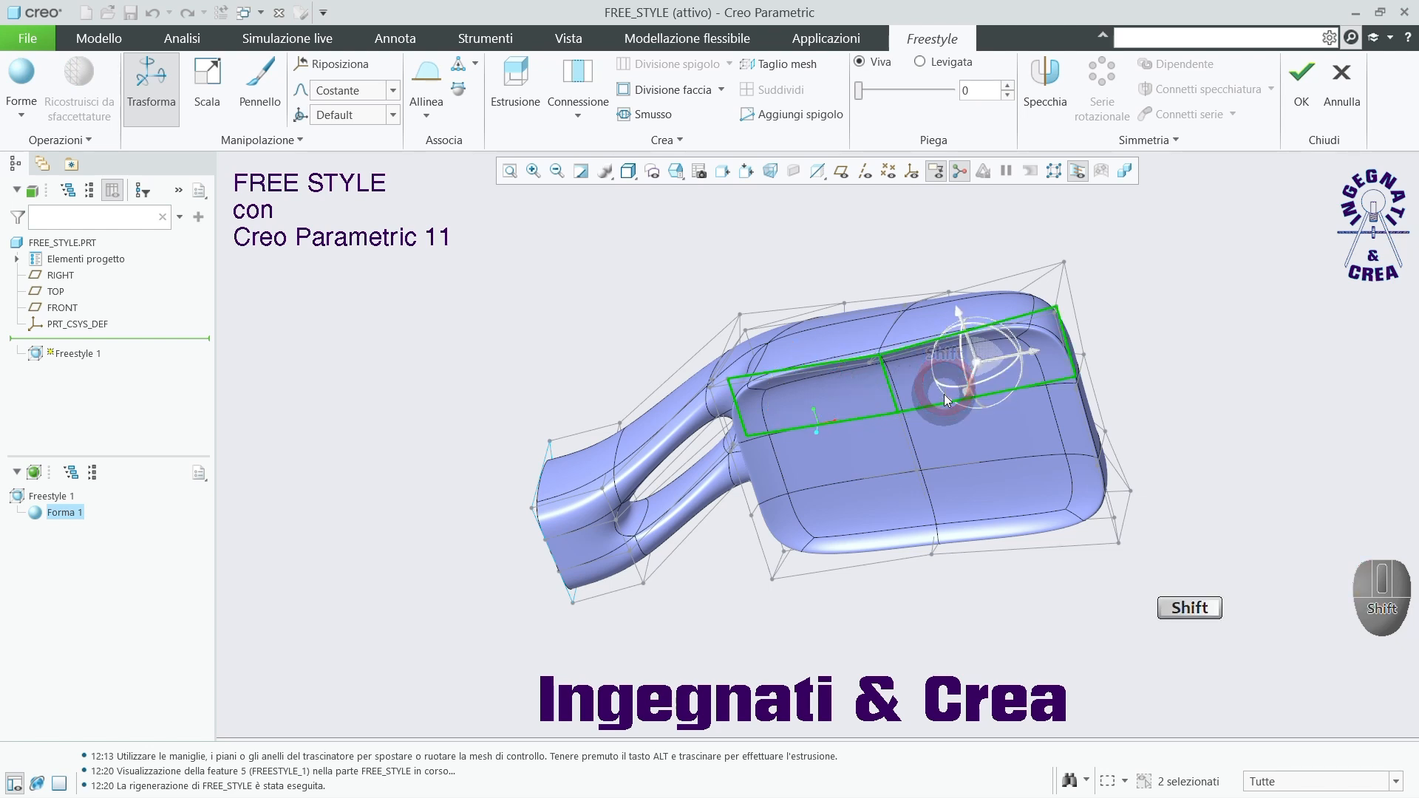
pyautogui.keyDown('ctrl'); pyautogui.click(951, 450); pyautogui.keyUp('ctrl')
pyautogui.keyDown('ctrl'); pyautogui.click(869, 492); pyautogui.keyUp('ctrl')
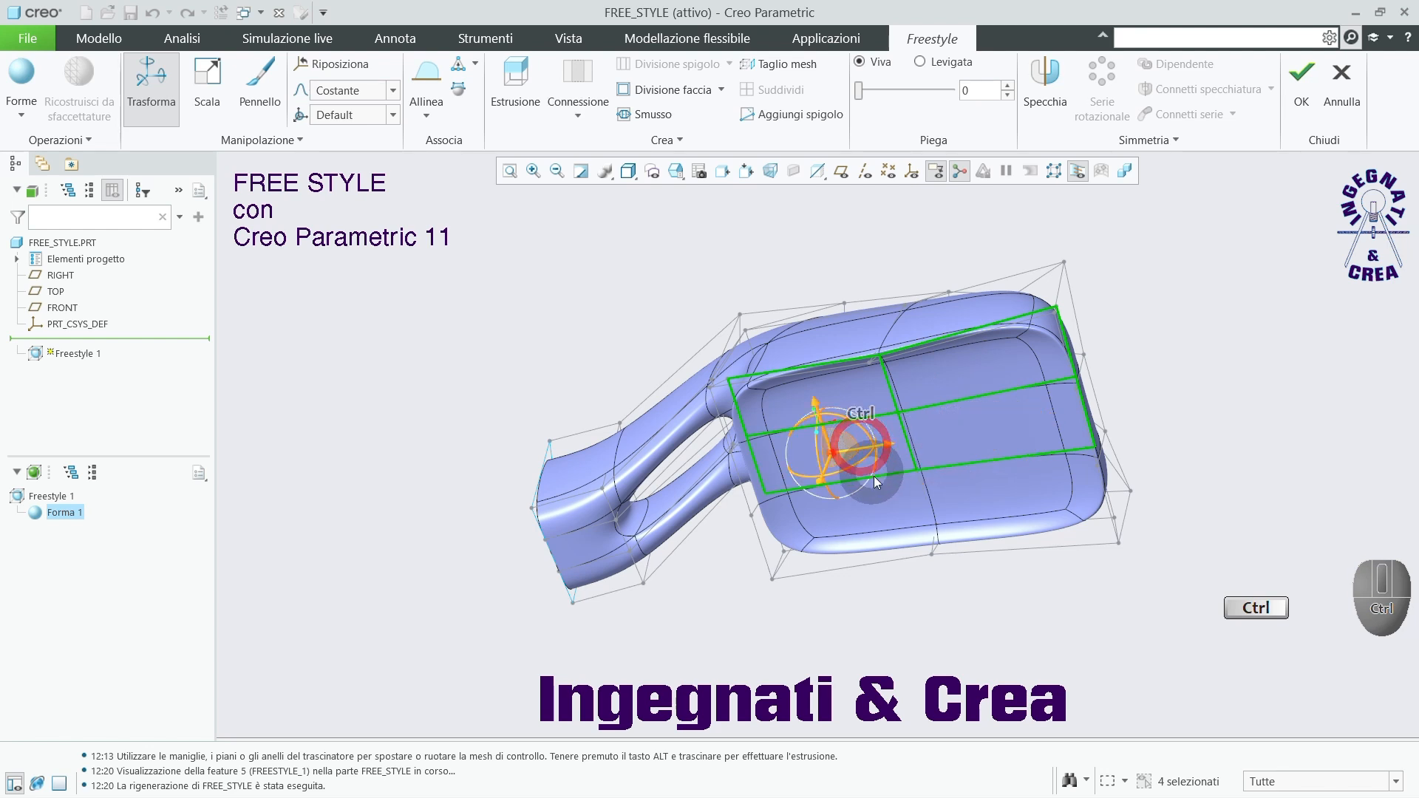
pyautogui.keyDown('ctrl'); pyautogui.click(955, 496); pyautogui.keyUp('ctrl')
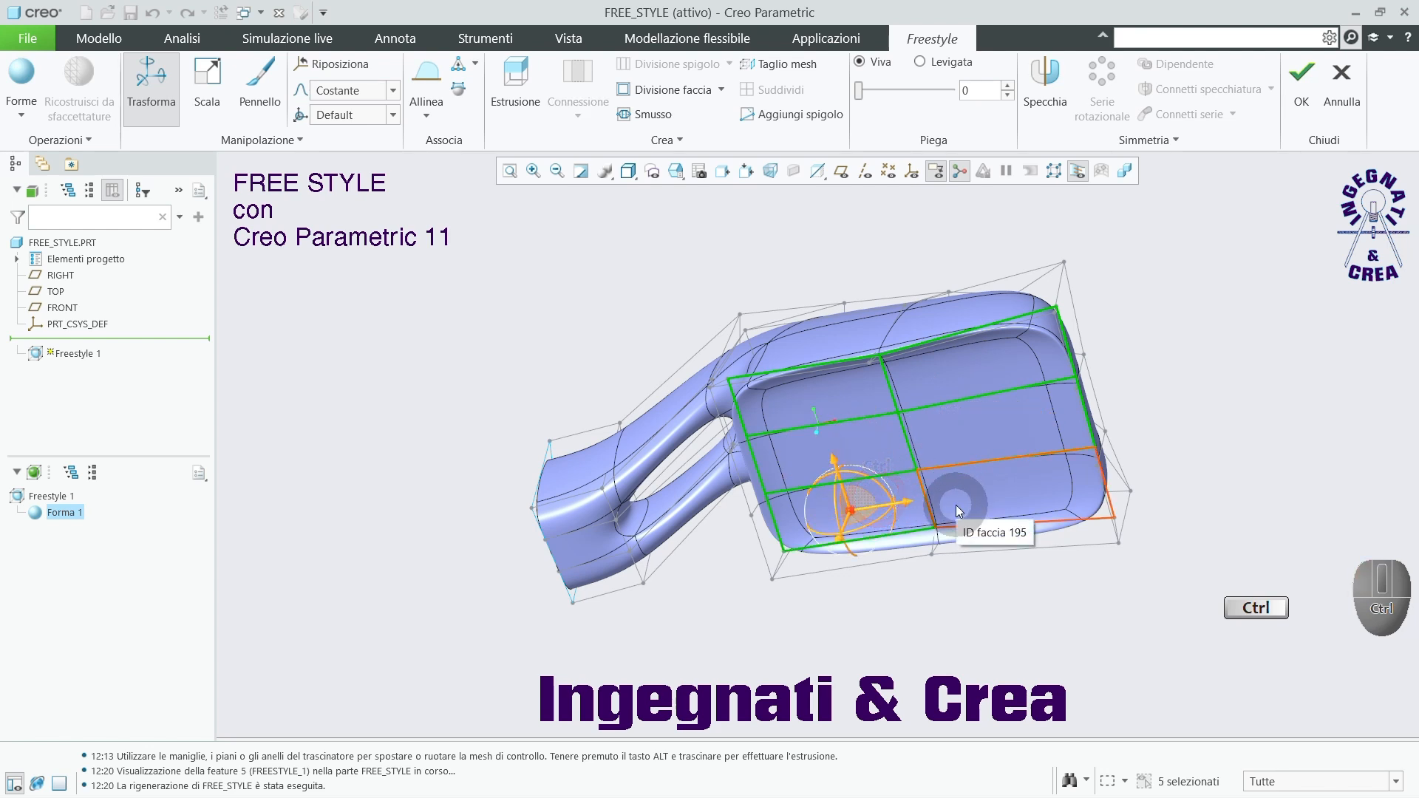
pyautogui.keyDown('ctrl'); pyautogui.click(974, 503); pyautogui.keyUp('ctrl')
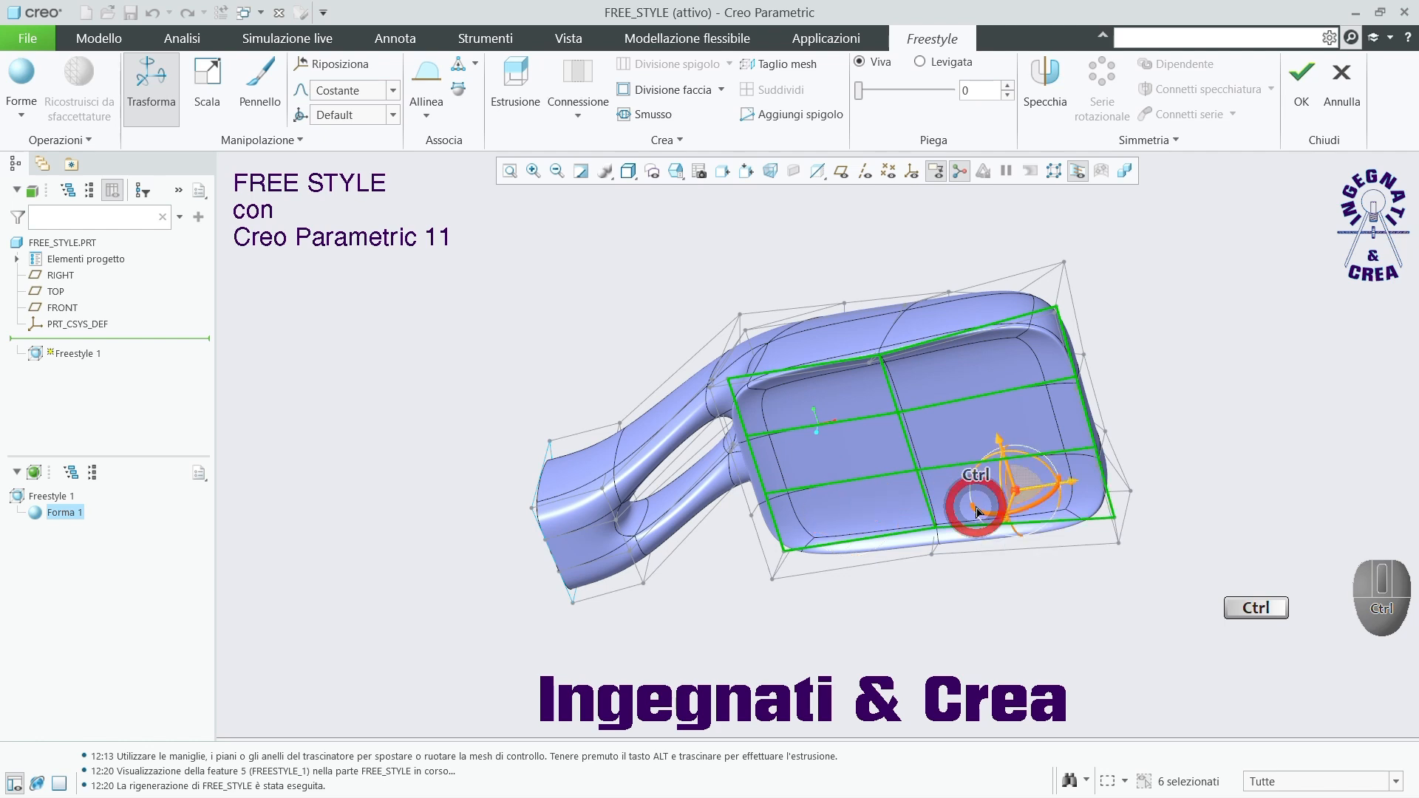
pyautogui.click(207, 74)
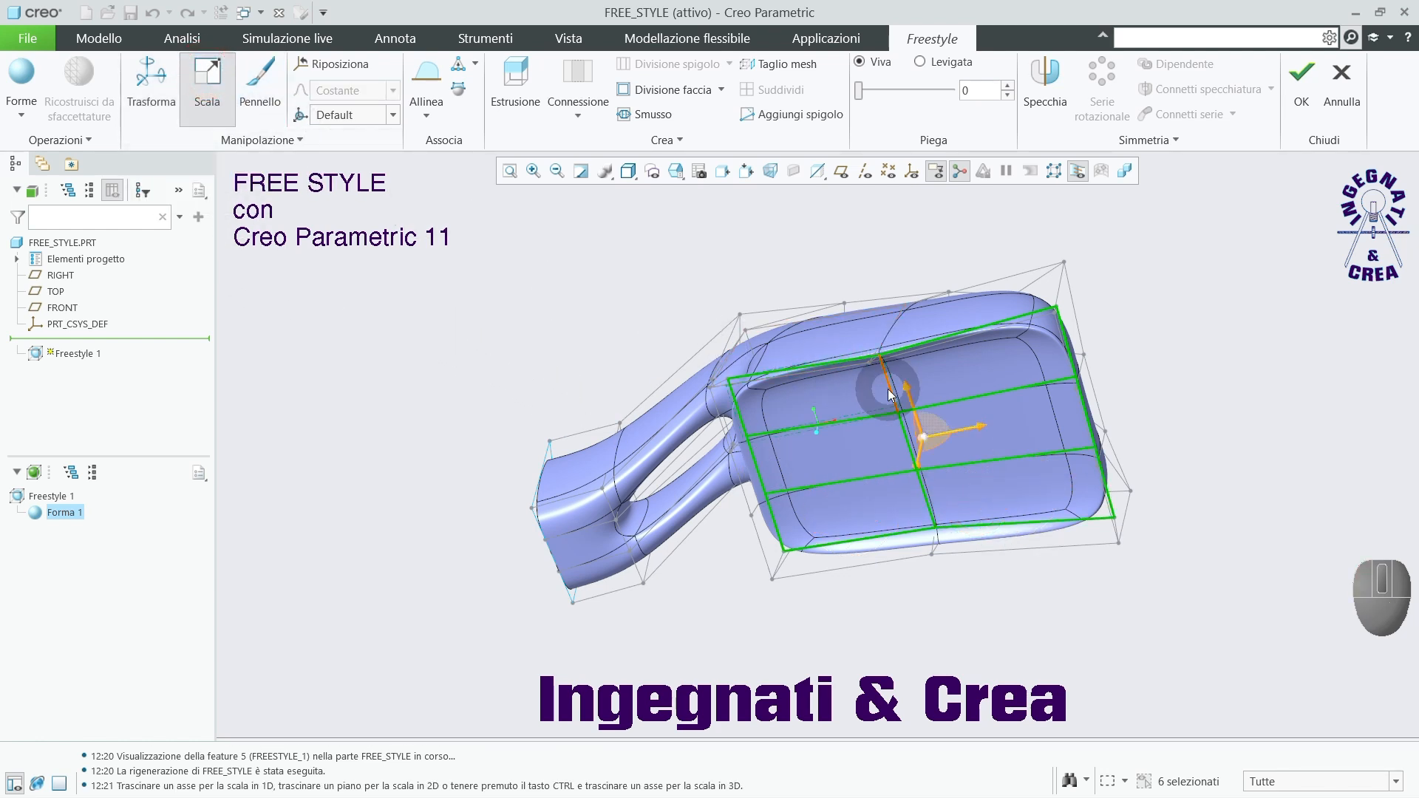
pyautogui.moveTo(945, 424); pyautogui.dragTo(935, 432)
pyautogui.click(1261, 397)
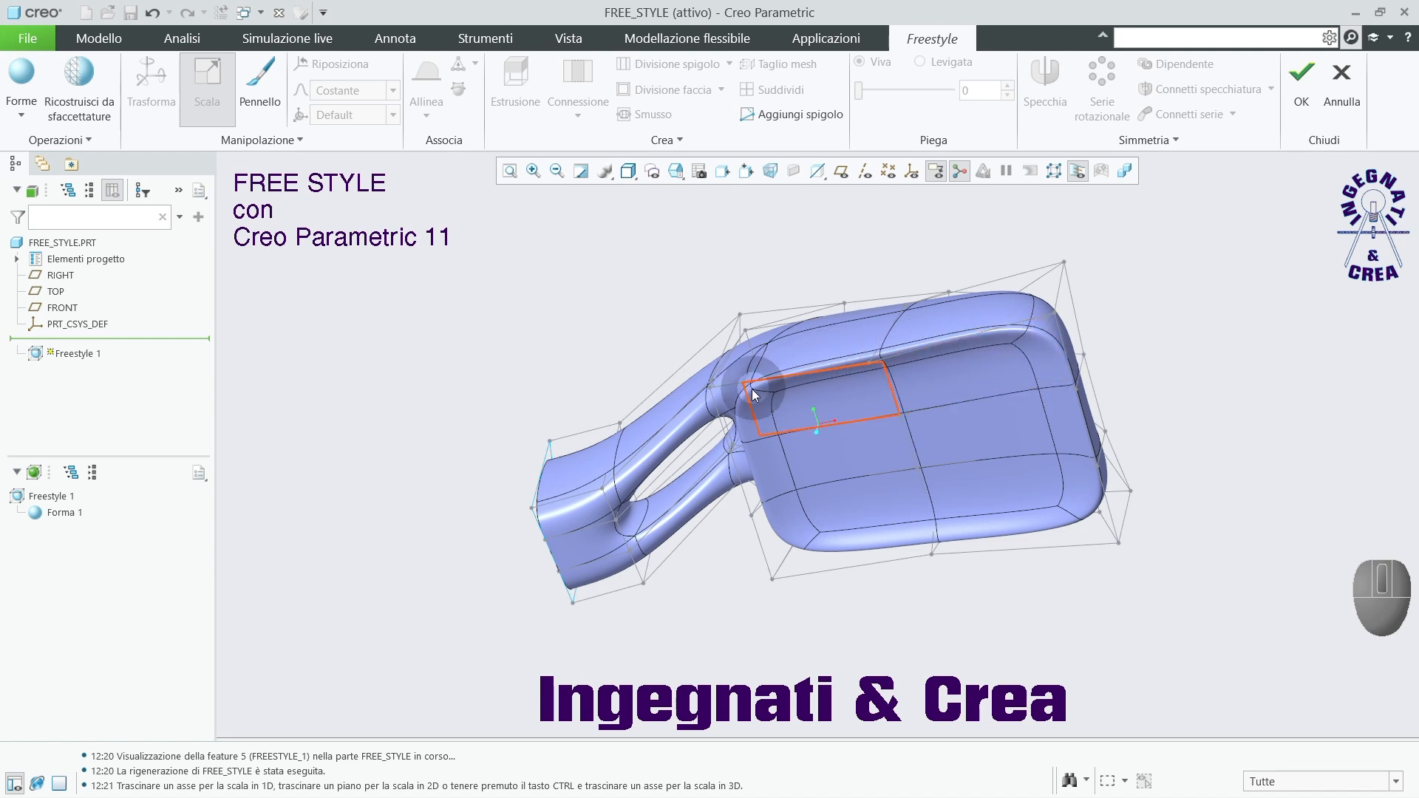
# Toggle the control mesh off and on, and compare the faceted box display of the body with the smooth shape.
pyautogui.moveTo(1087, 620); pyautogui.dragTo(1132, 602, button='middle')
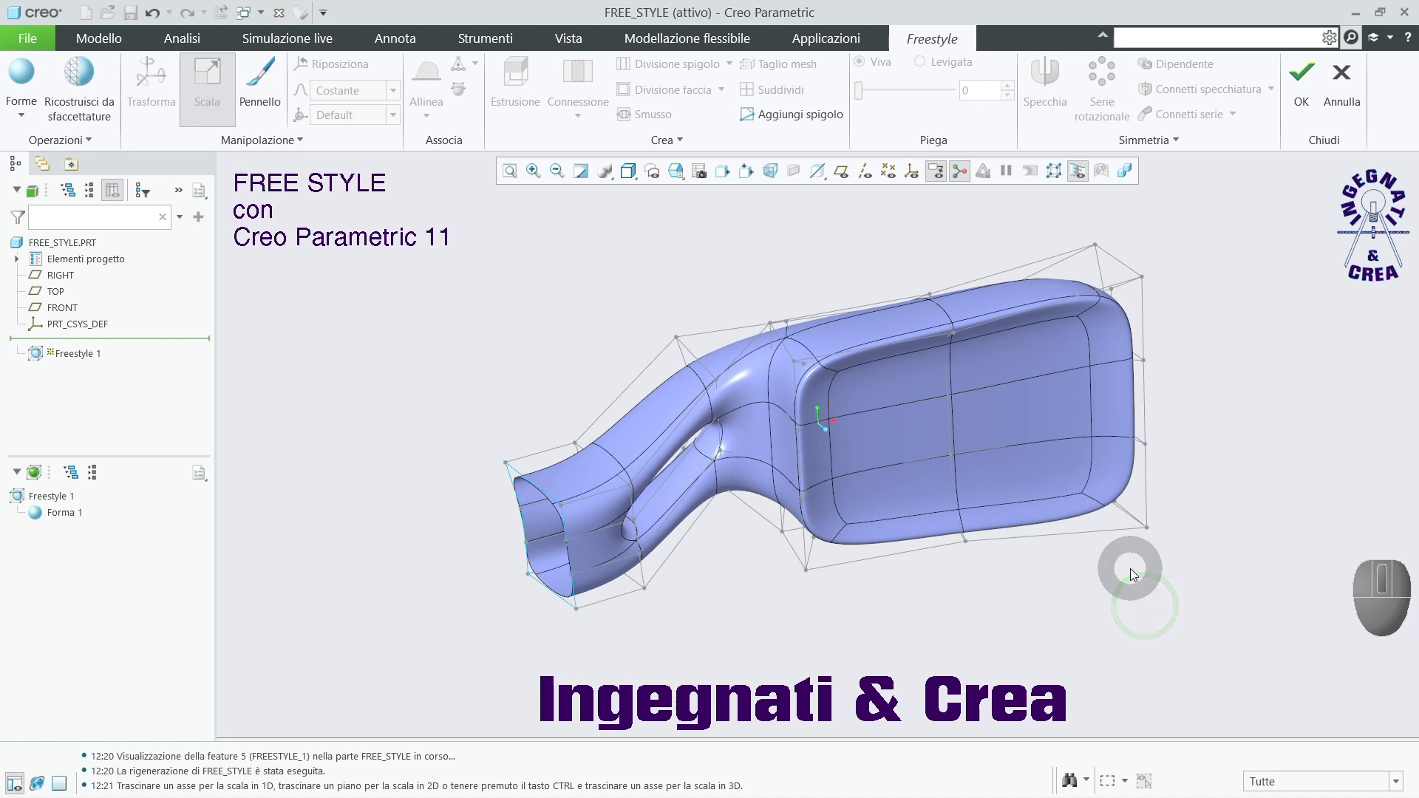
pyautogui.click(1054, 171)
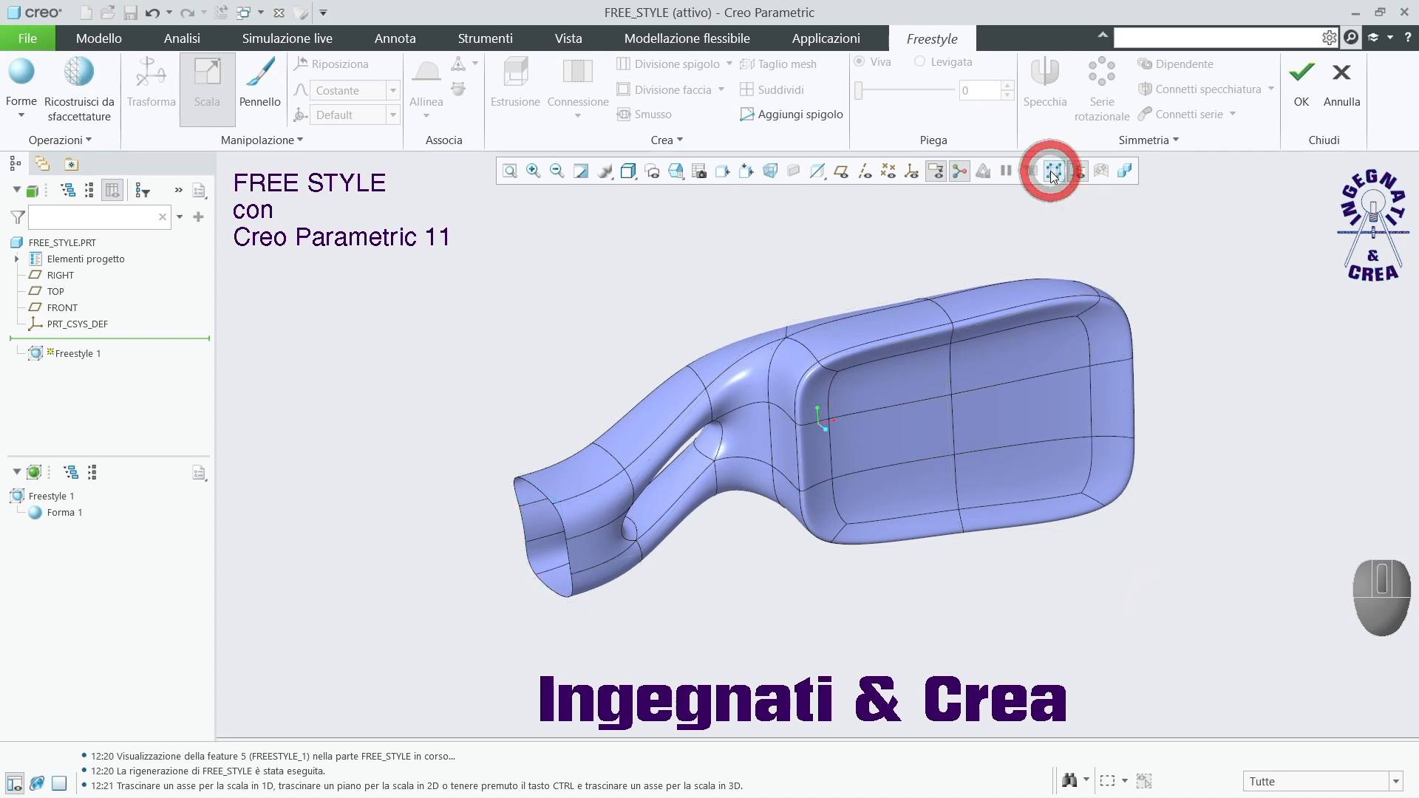
pyautogui.click(1054, 171)
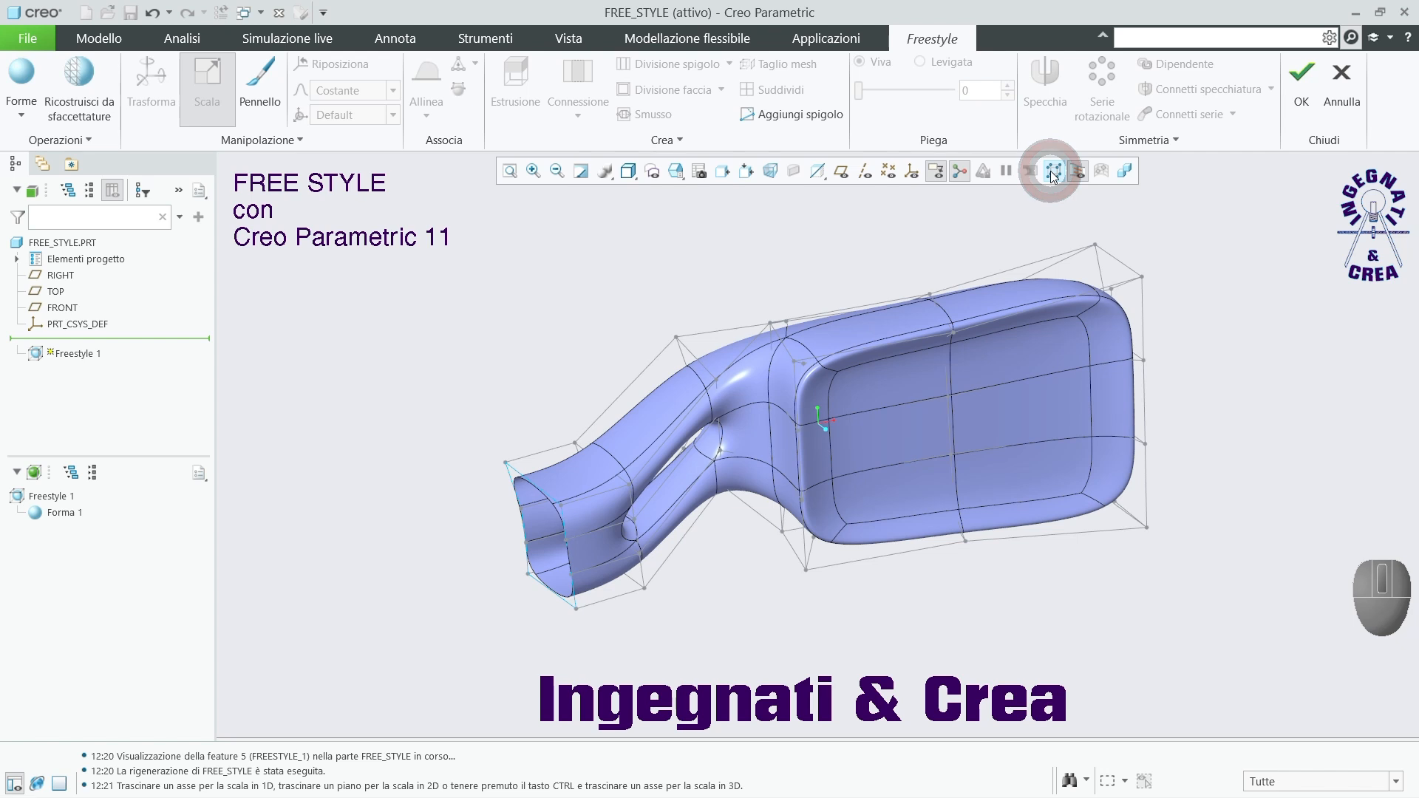
pyautogui.click(1125, 172)
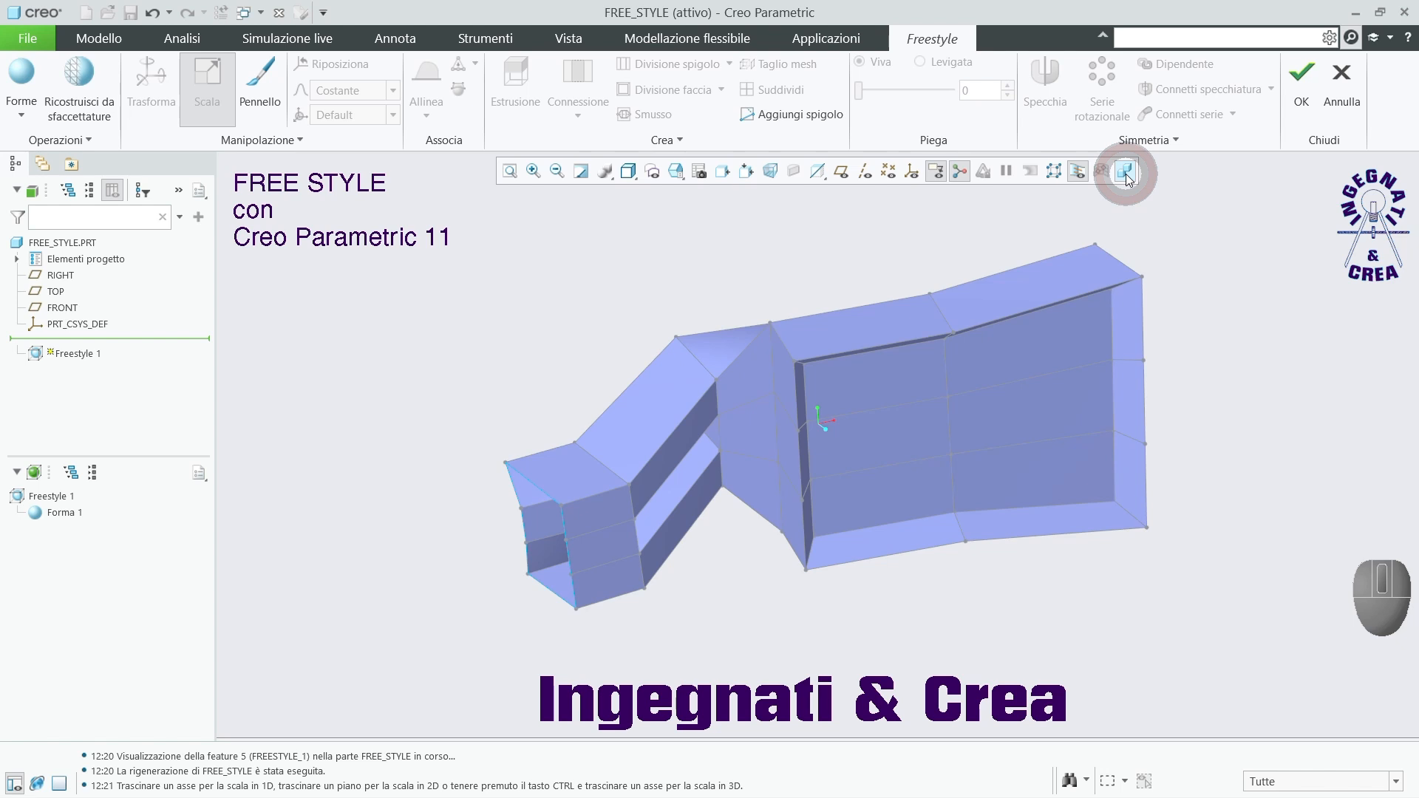
pyautogui.click(1125, 173)
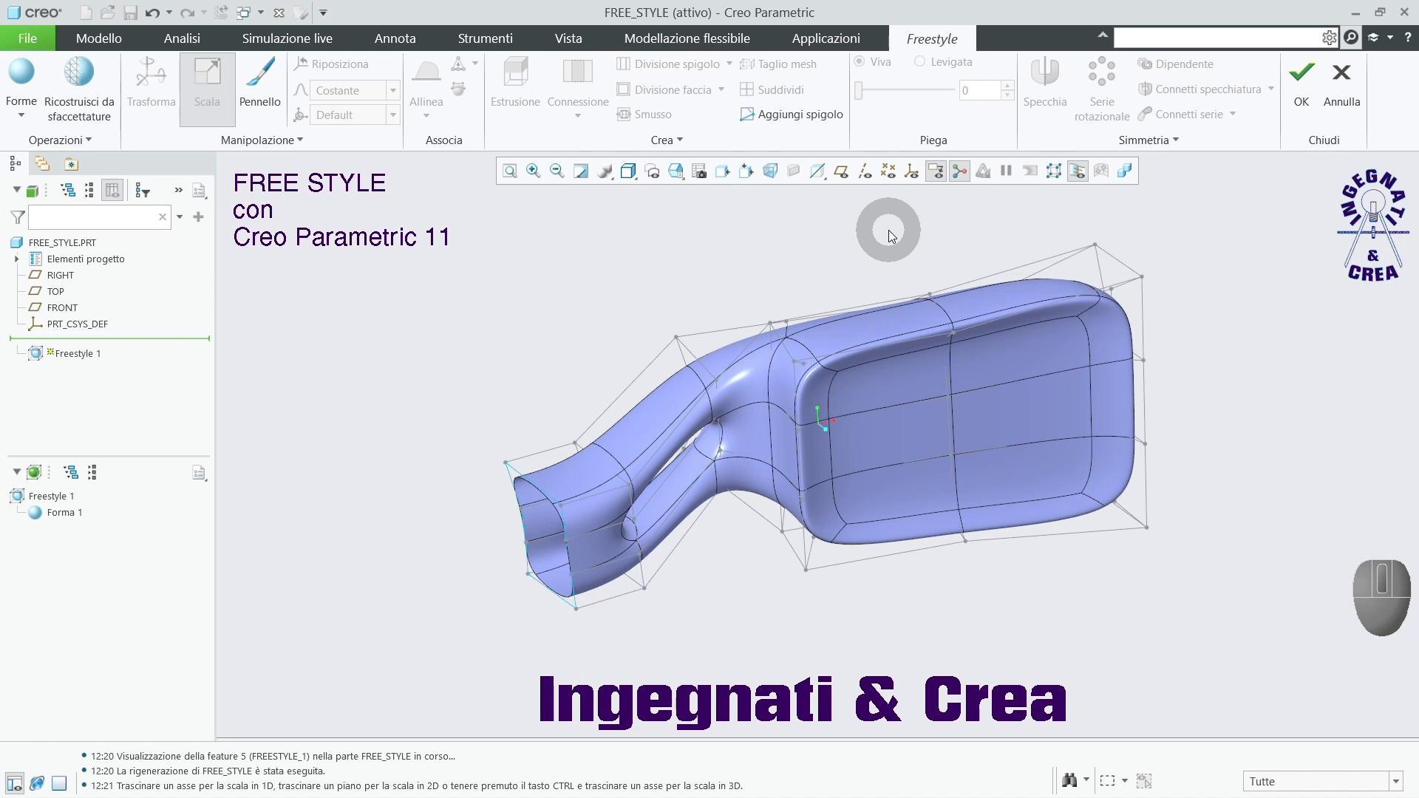
# Complete the edited Freestyle feature, clear the selection, and inspect the finished mirror body.
pyautogui.click(1301, 76)
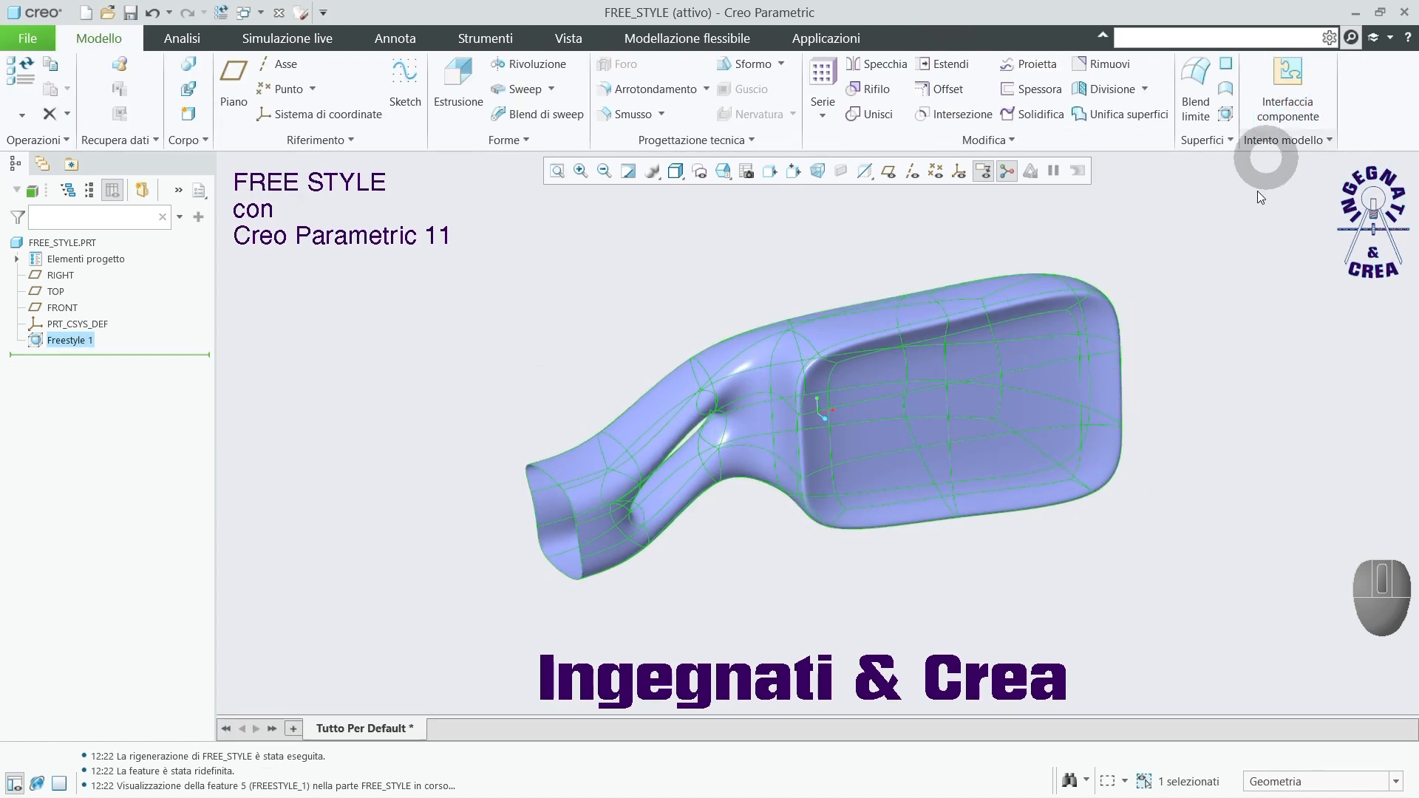
pyautogui.click(1215, 410)
pyautogui.scroll(3, 832, 562)
pyautogui.moveTo(821, 591); pyautogui.dragTo(870, 549, button='middle')
pyautogui.scroll(-3, 778, 559)
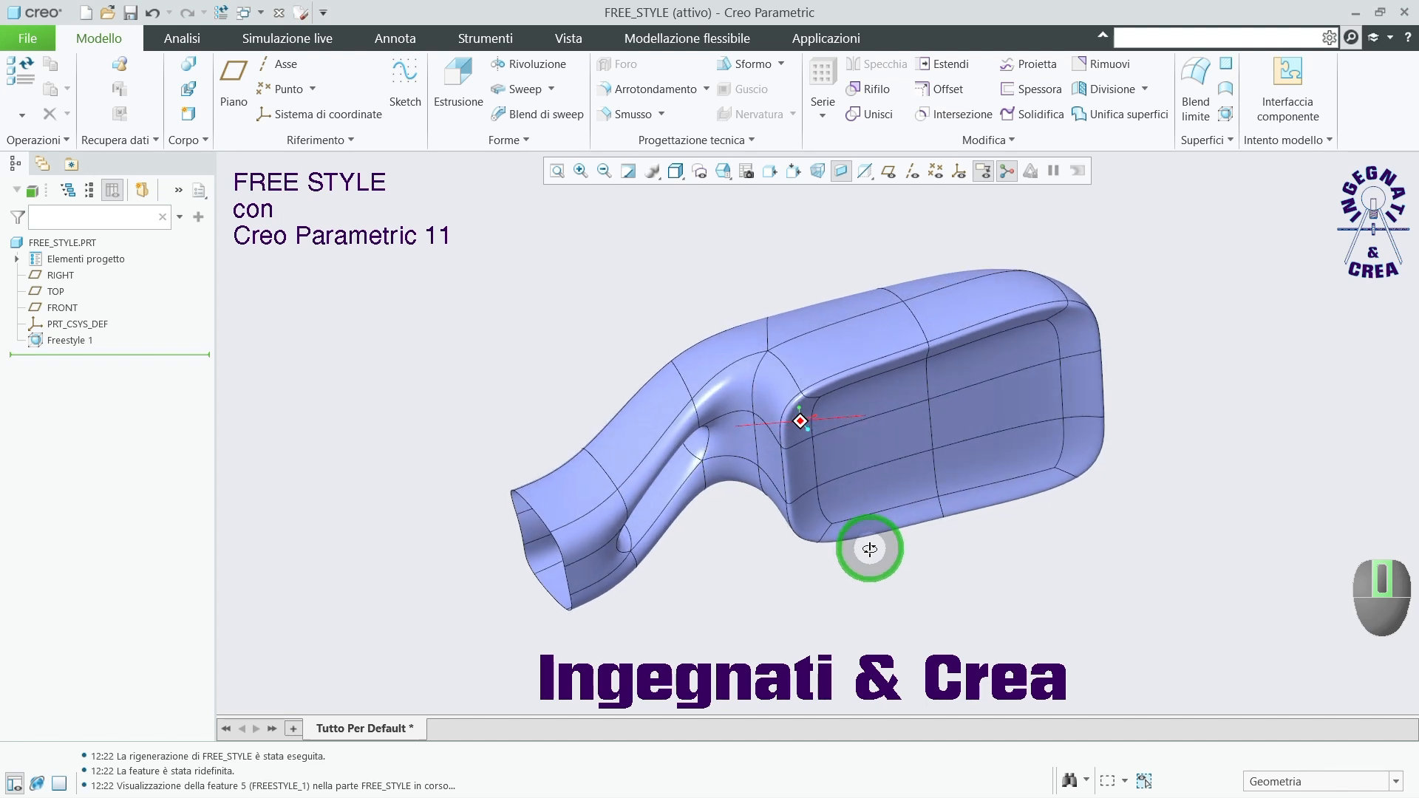
pyautogui.moveTo(871, 549)
pyautogui.mouseDown(button='middle')
pyautogui.moveTo(878, 525)
pyautogui.moveTo(858, 545)
pyautogui.moveTo(875, 542)
pyautogui.moveTo(869, 561)
pyautogui.mouseUp(button='middle')
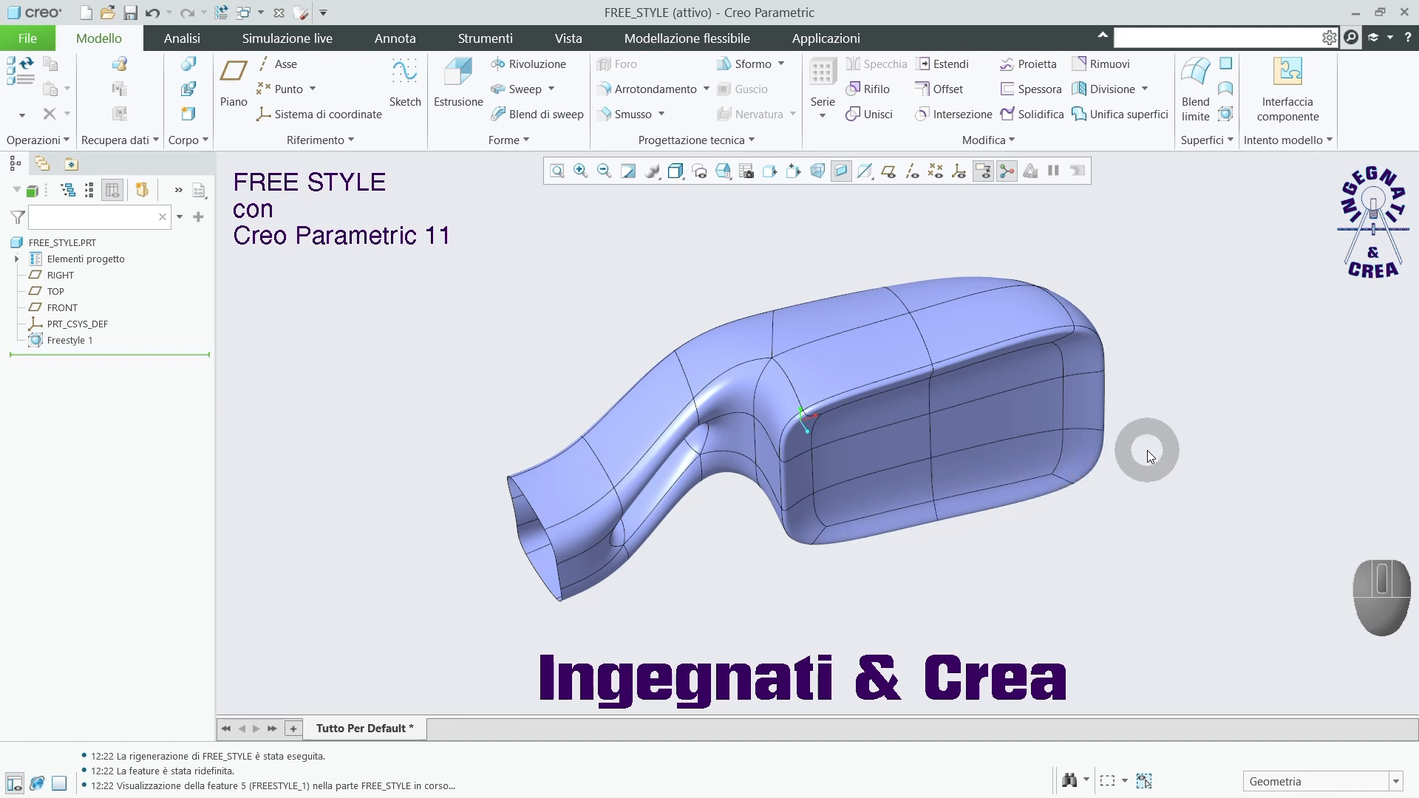
pyautogui.scroll(-2, 1147, 451)
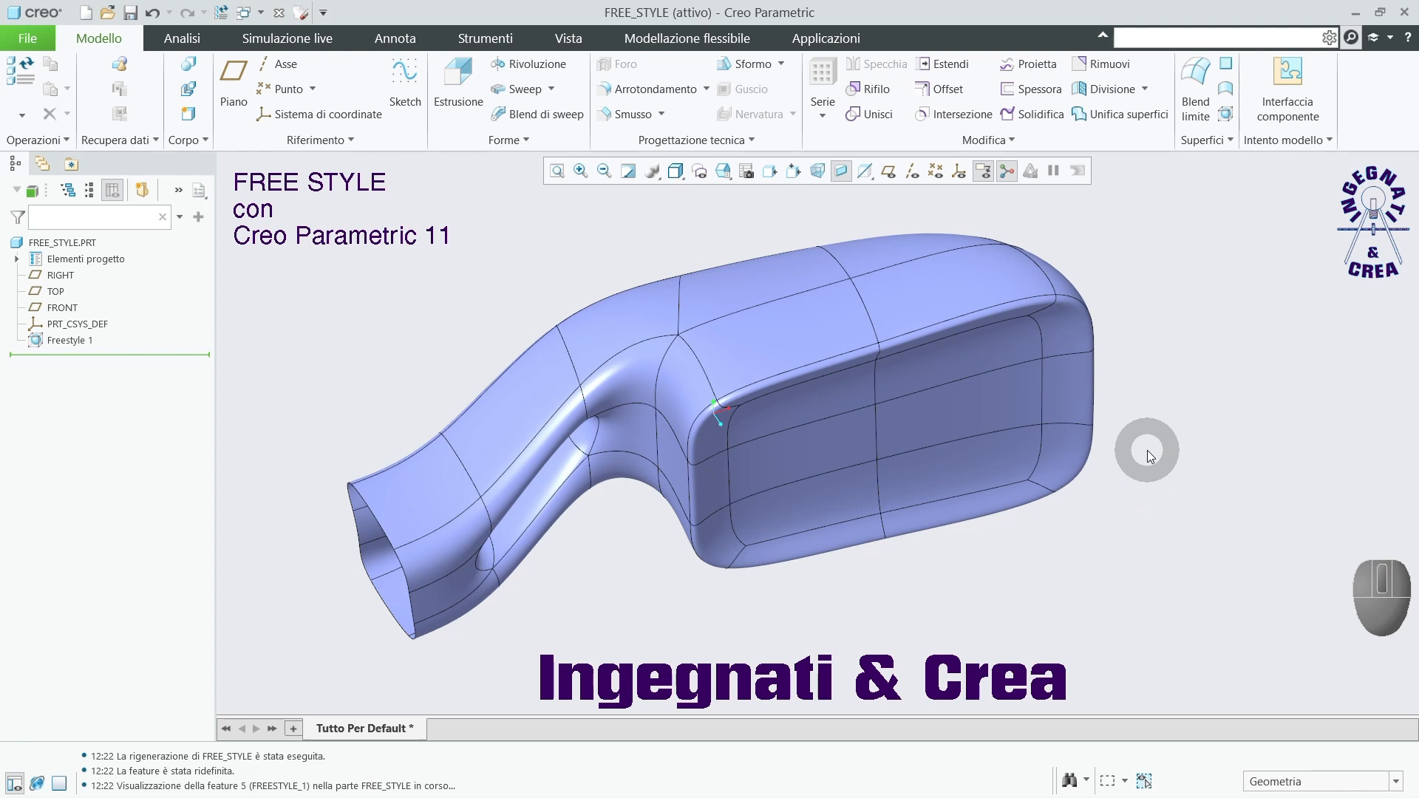